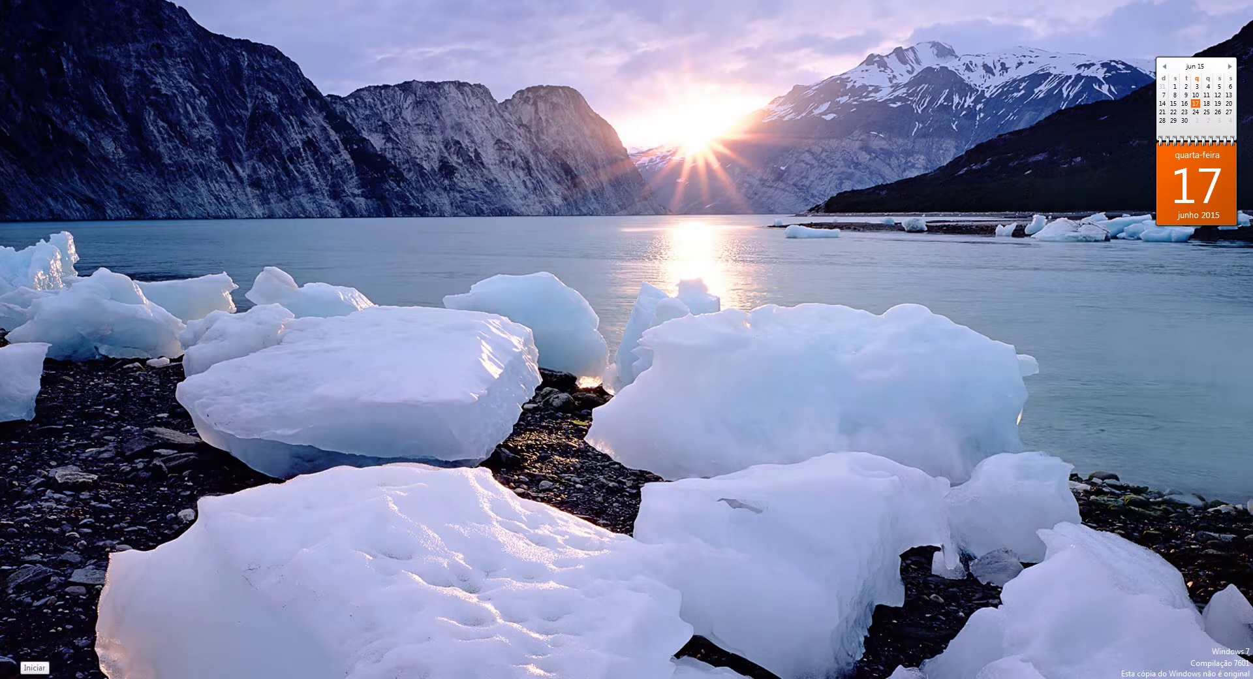
Start QGIS Desktop 2.4.0 from the QGIS Chugiak program folder.
key("super")
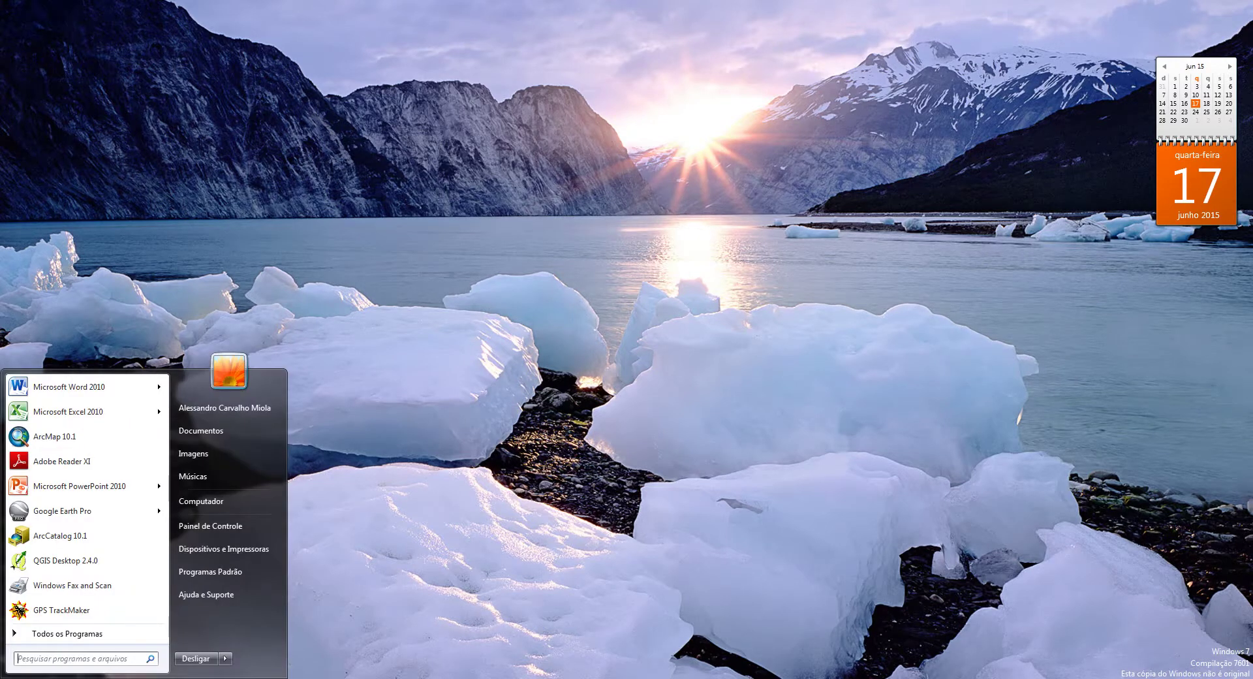
left_click(44, 636)
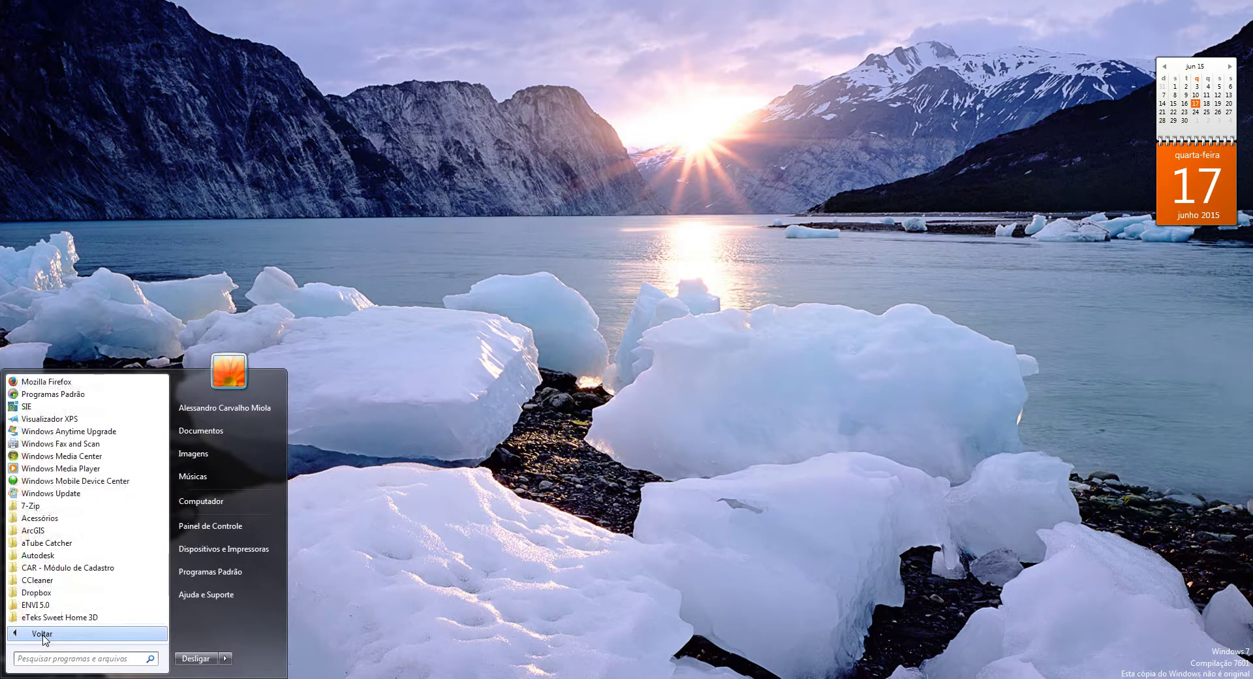
scroll(171, 580, "down", 10)
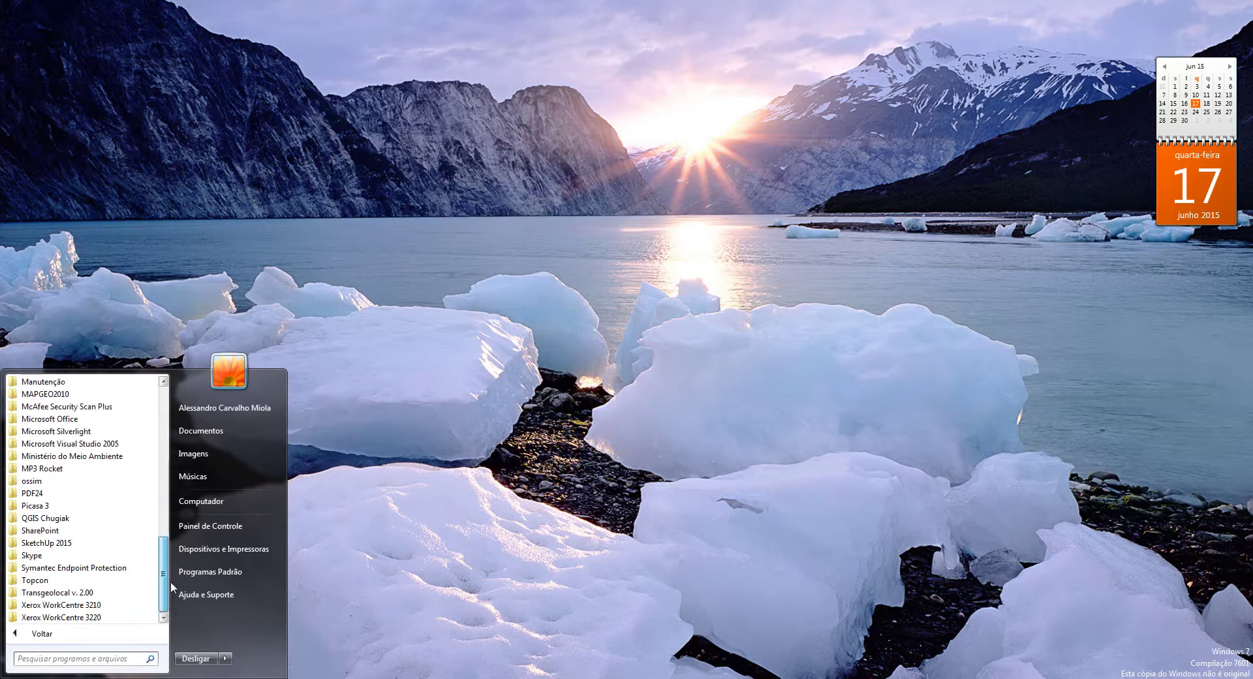
left_click(56, 519)
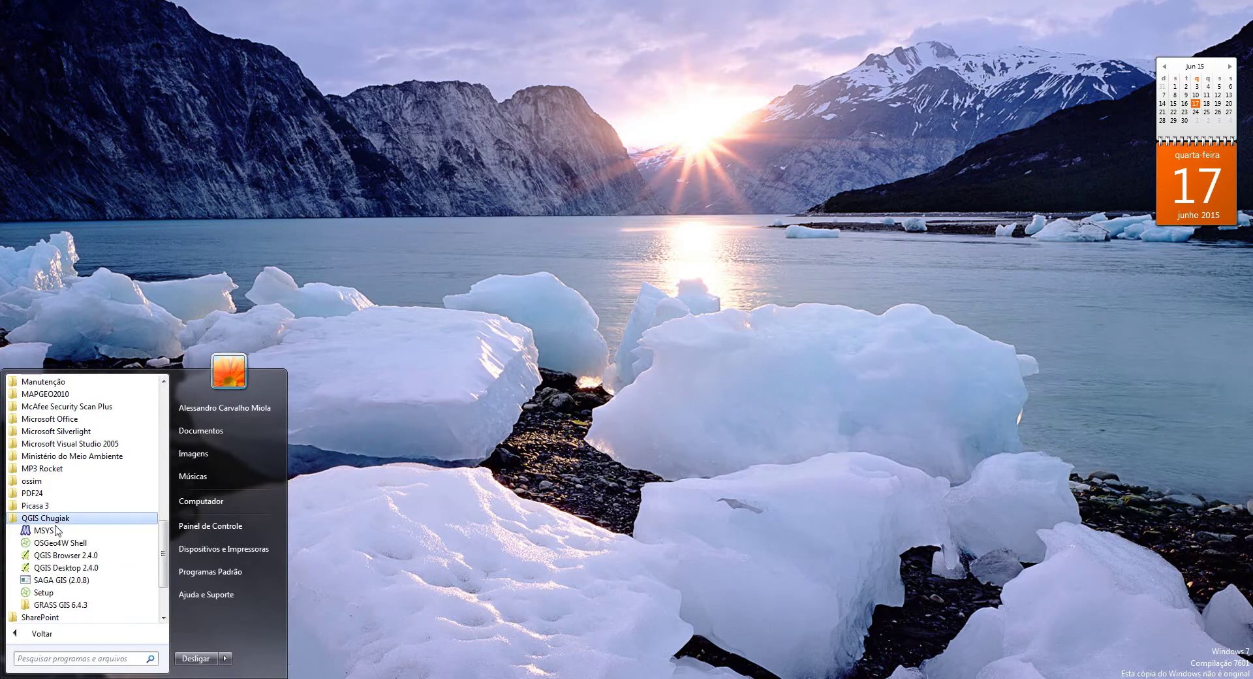
left_click(71, 567)
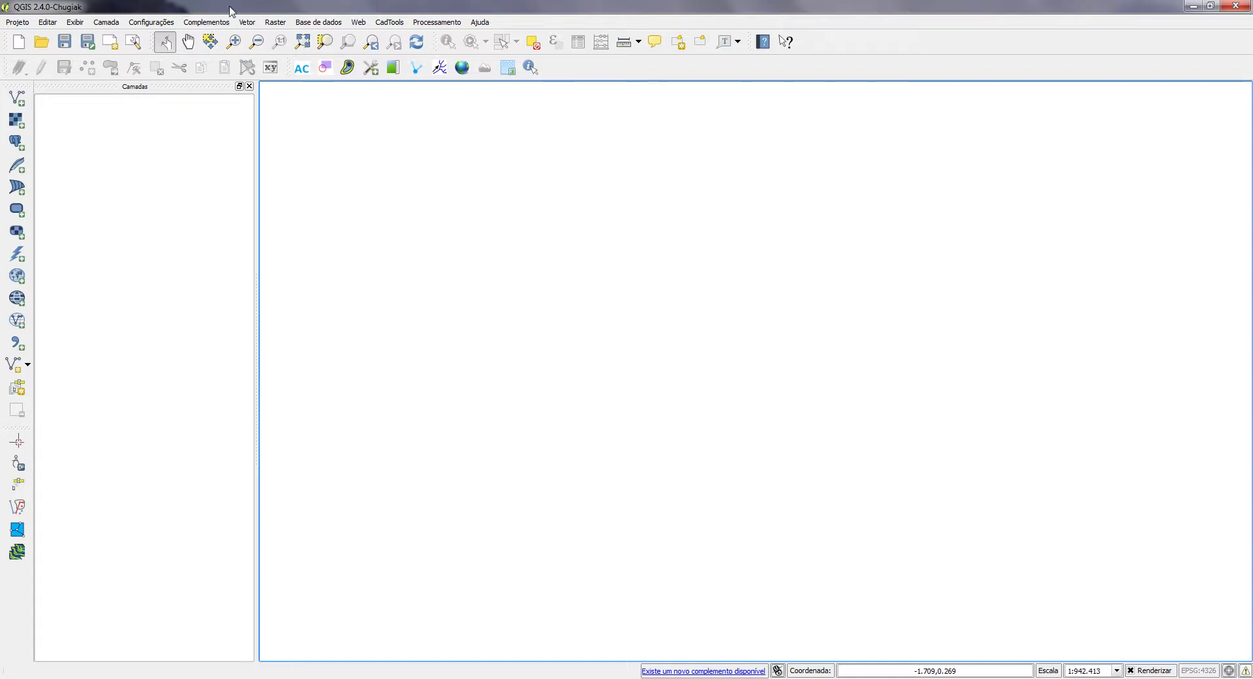
Check the Georreferenciador GDAL plugin among the installed plugins, then close the plugin manager.
left_click(213, 26)
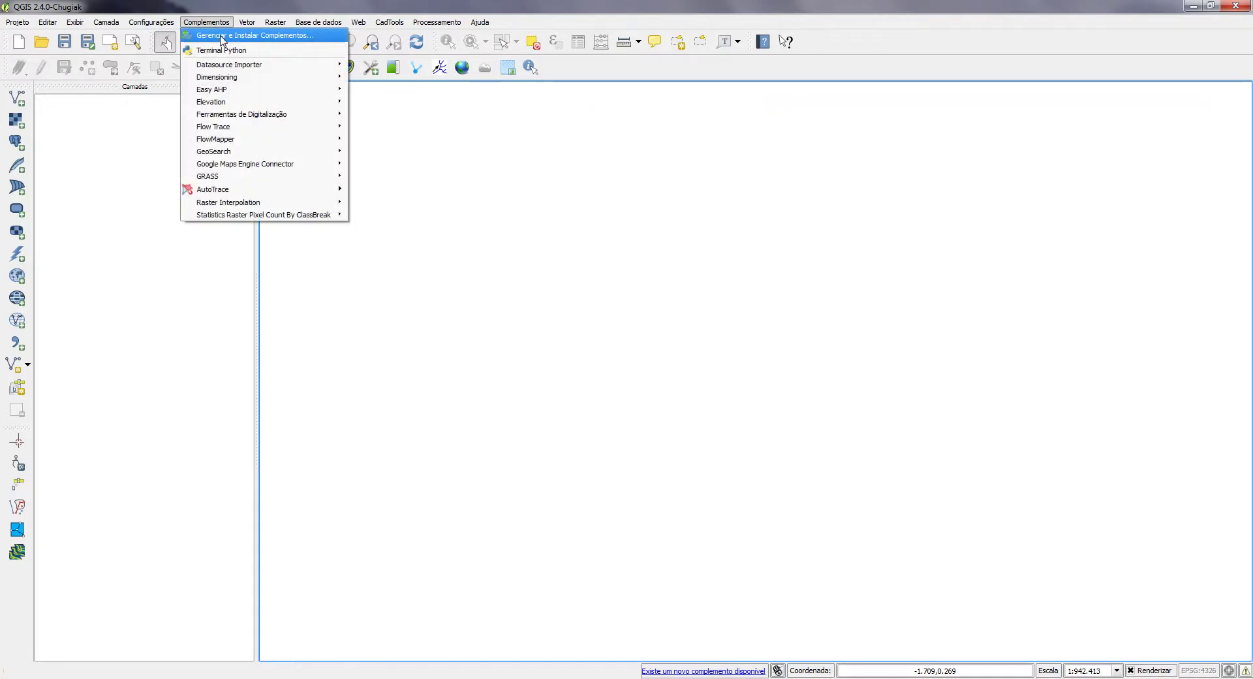
left_click(222, 41)
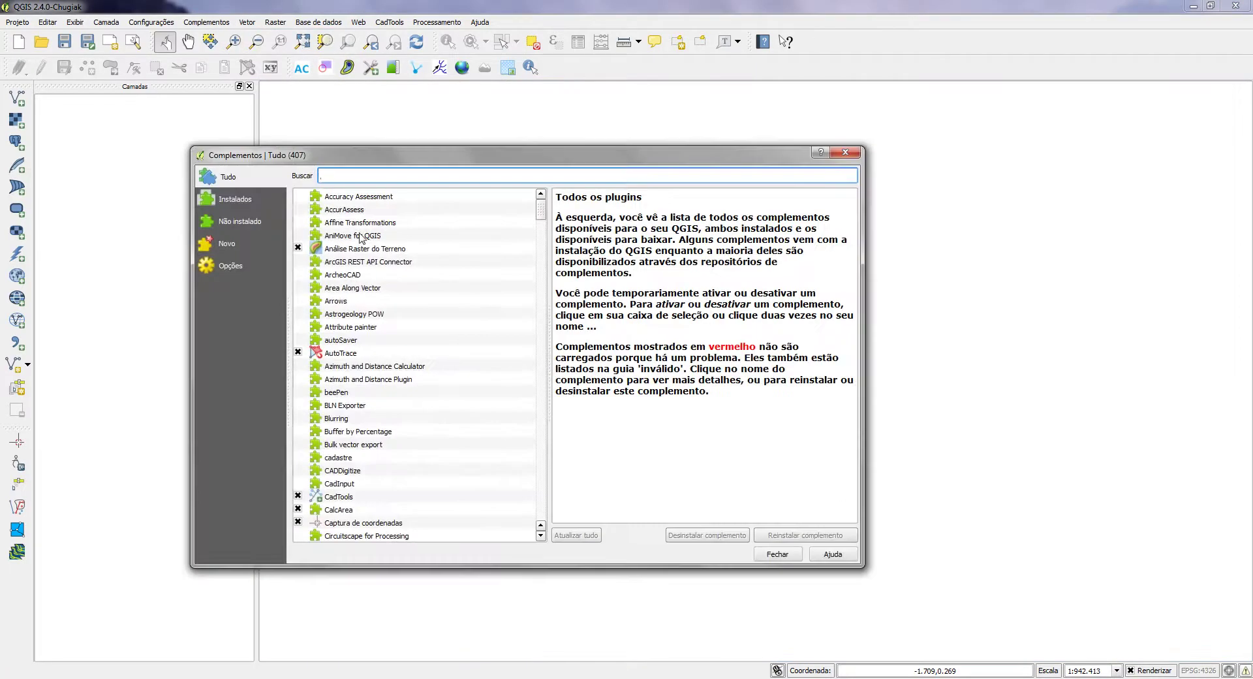
left_click(236, 200)
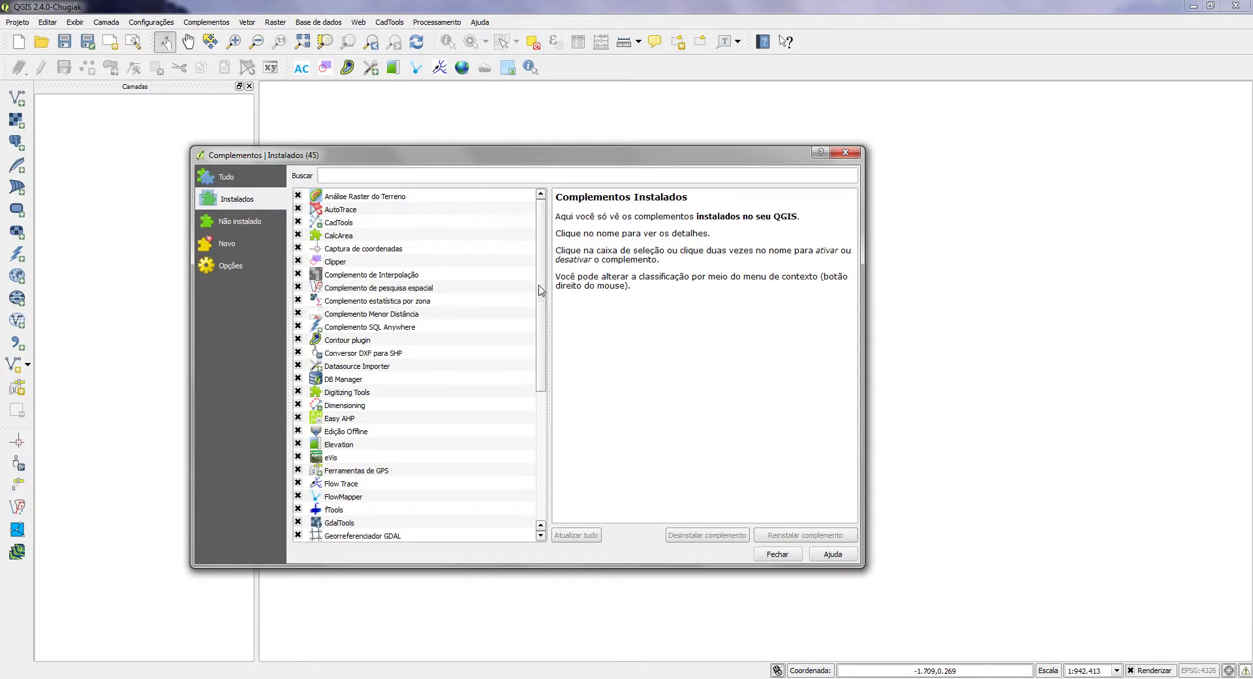
left_click_drag(545, 300, 545, 344)
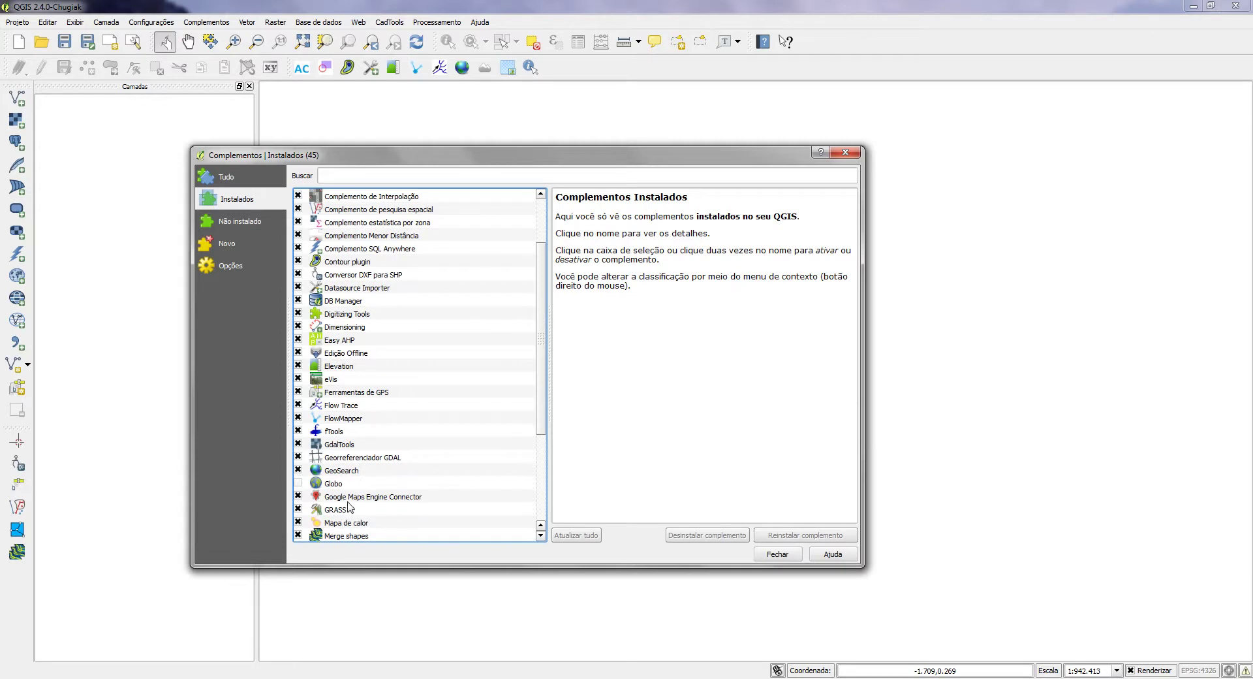
left_click(352, 458)
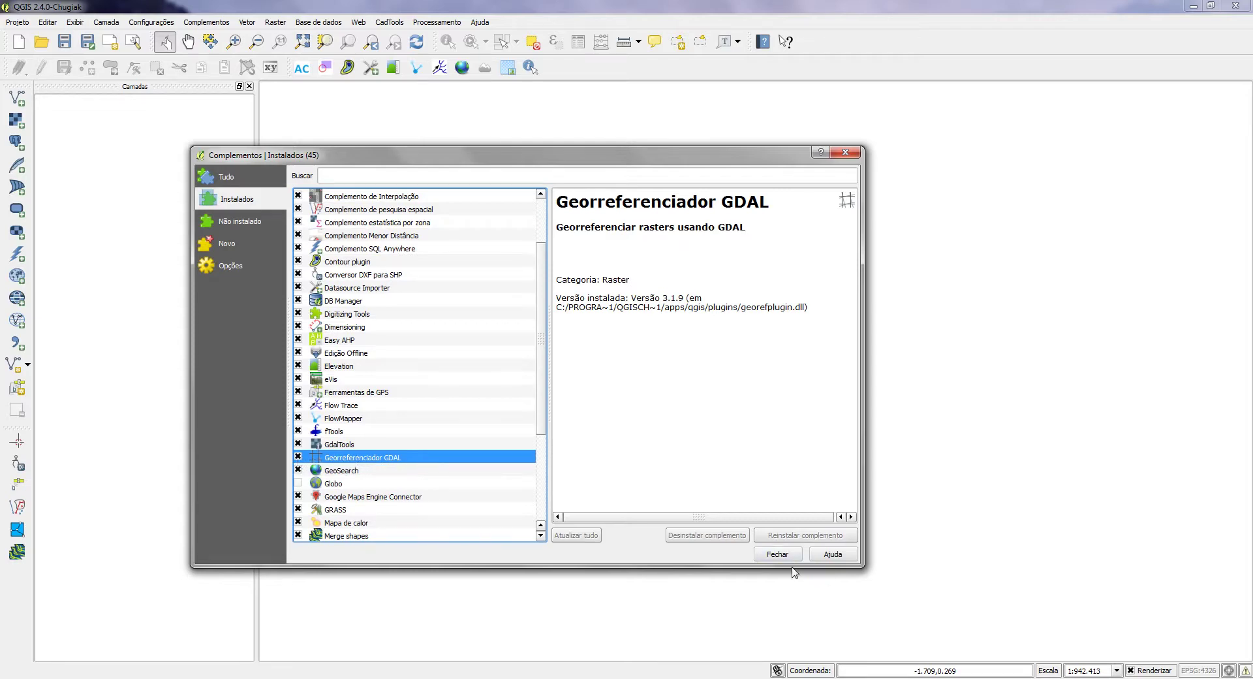
left_click(777, 553)
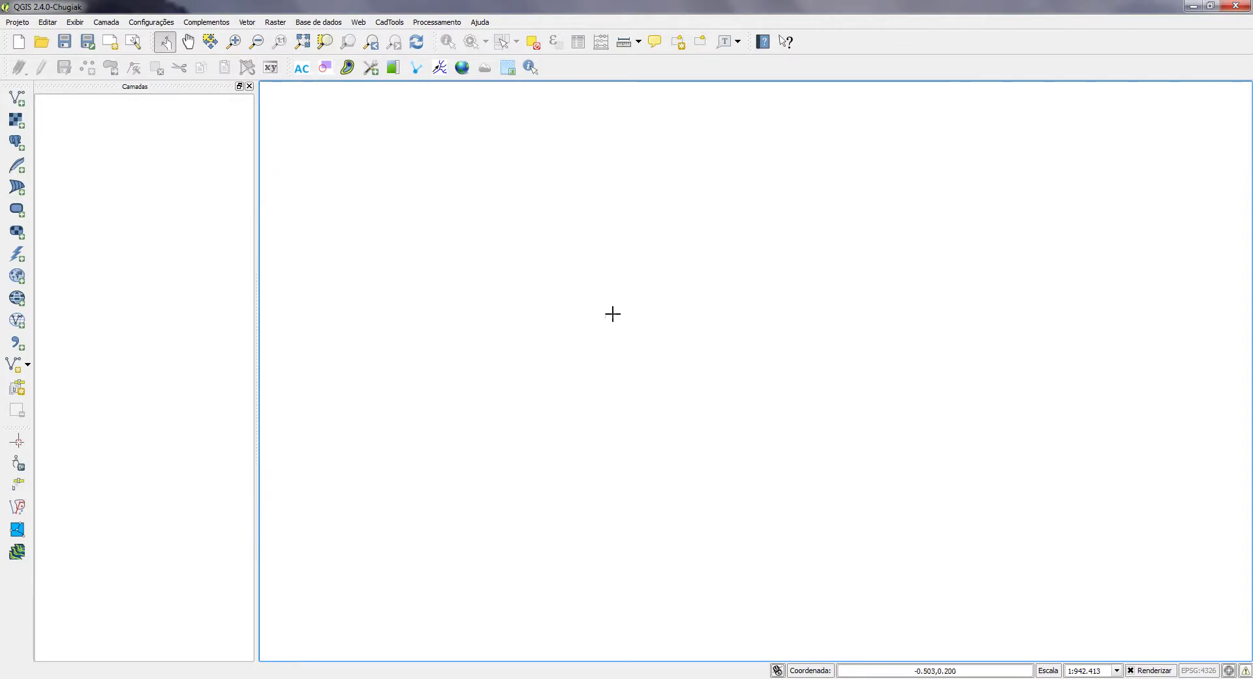
Open the raster Georreferenciador tool and maximize its window.
left_click(277, 23)
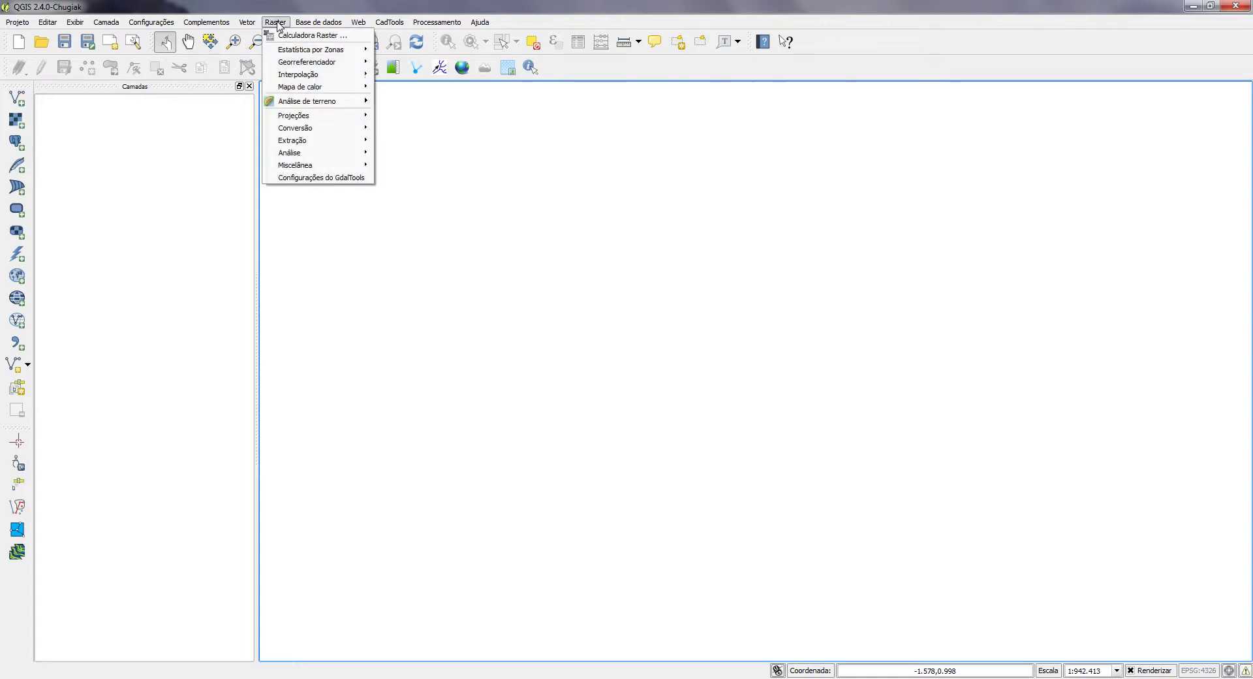
mouse_move(303, 103)
mouse_move(305, 64)
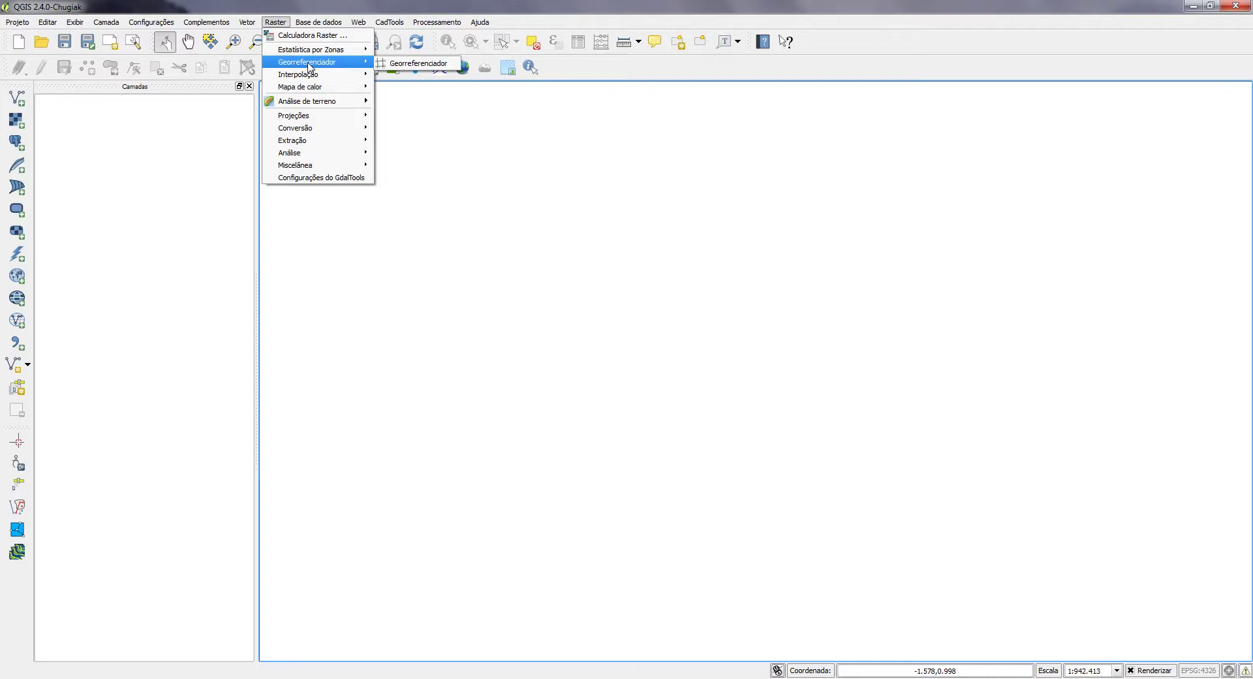
left_click(423, 65)
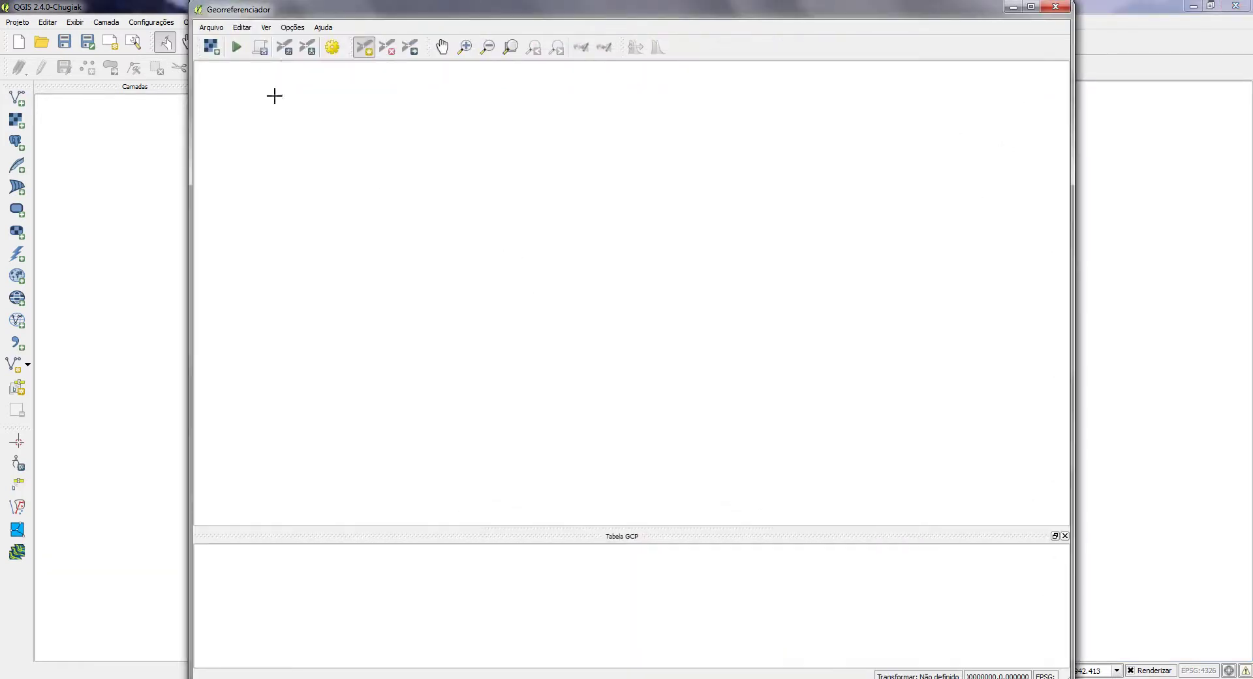
left_click(1031, 7)
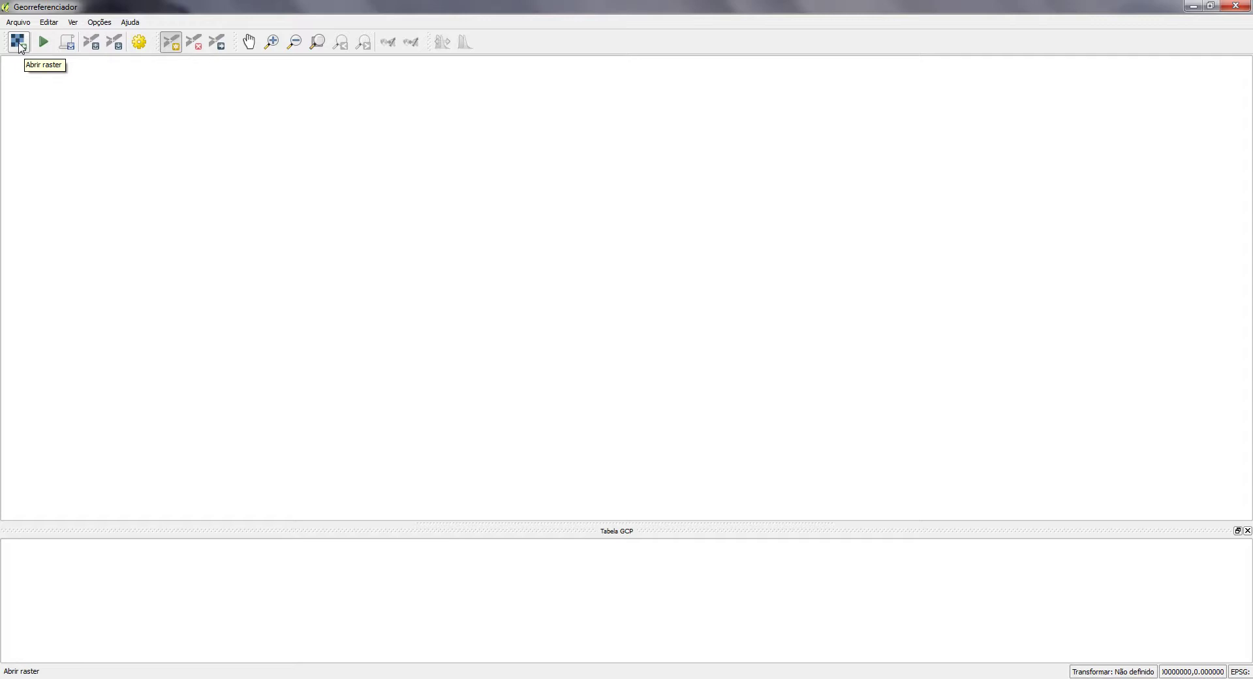
Load the raster Carta Camobi SO from the desktop folder Dados para Tutoriais into the georeferencer.
left_click(18, 43)
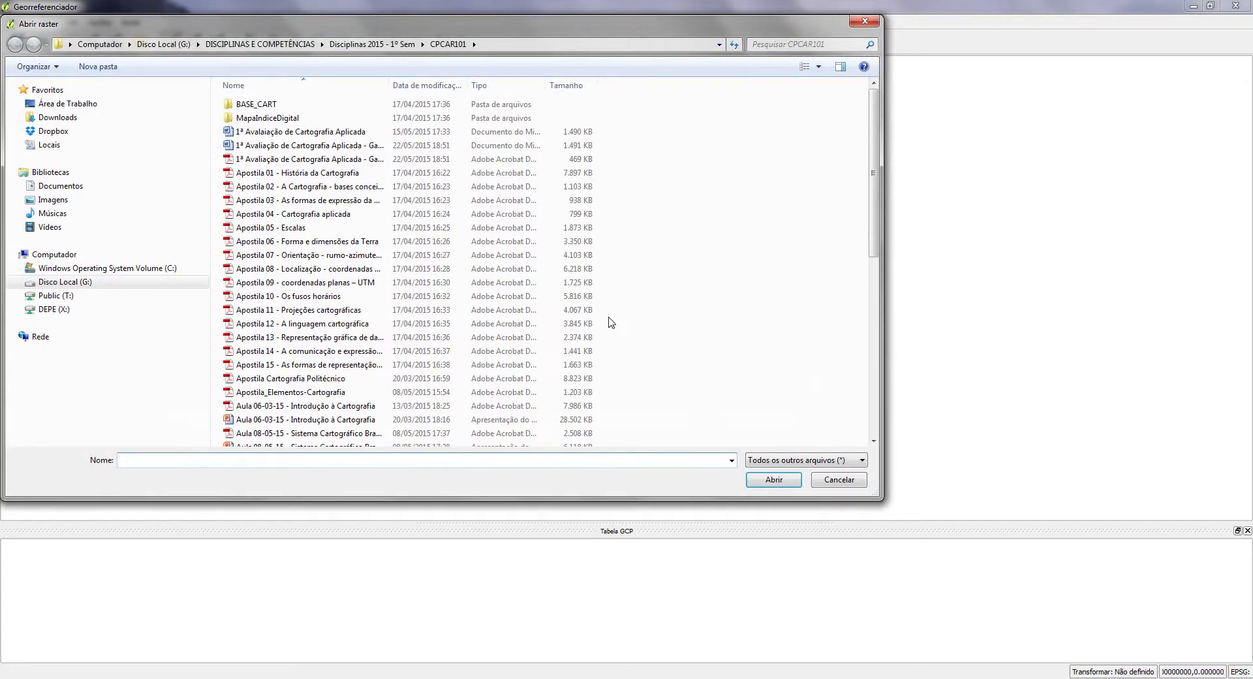
mouse_move(876, 186)
left_mouse_down()
mouse_move(876, 390)
mouse_move(877, 167)
left_mouse_up()
left_click(99, 105)
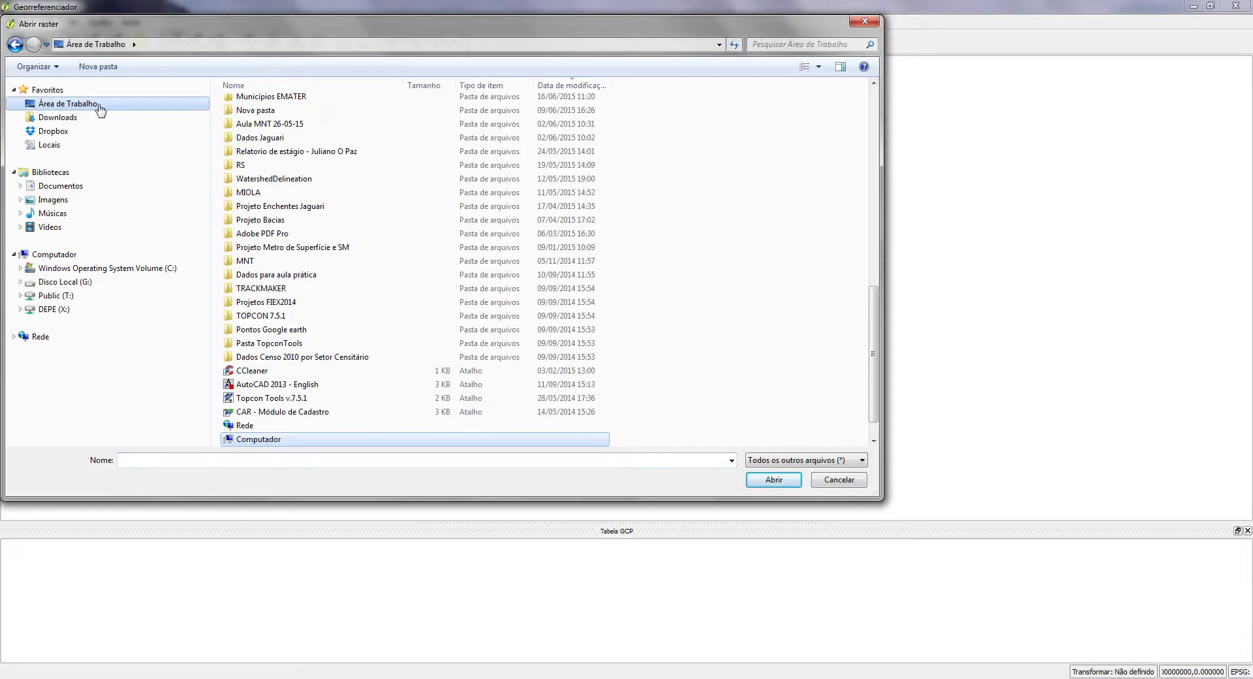
double_click(301, 278)
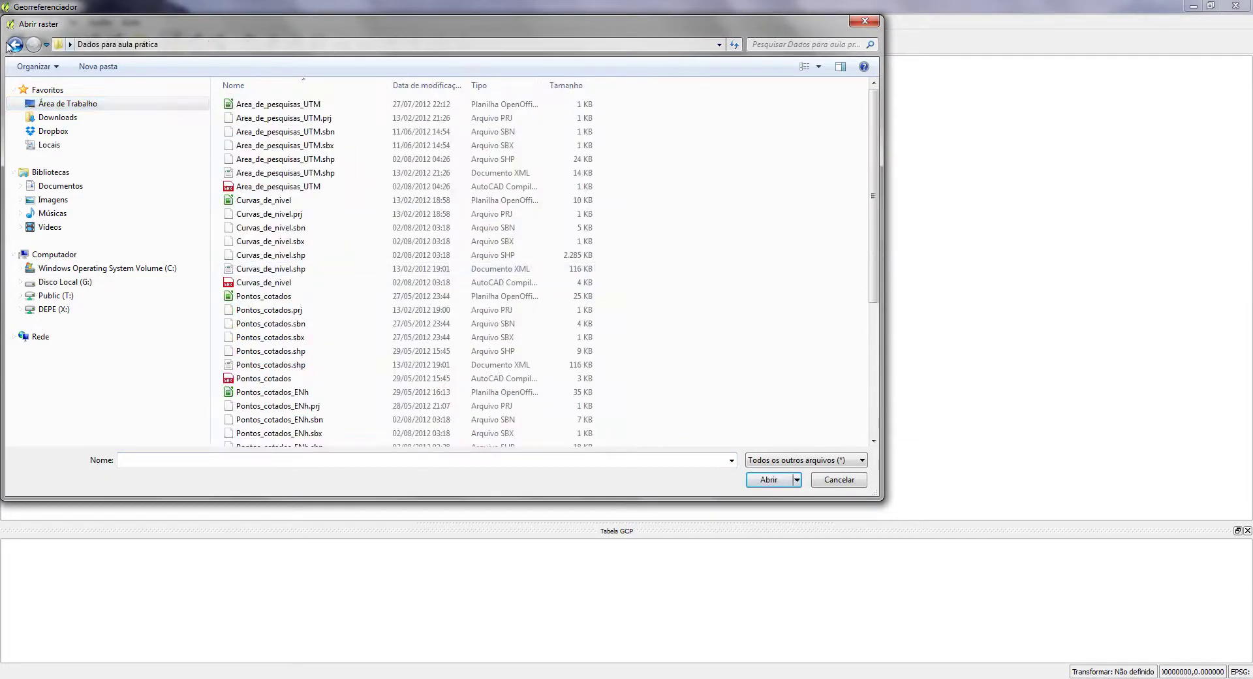
key("alt+Left")
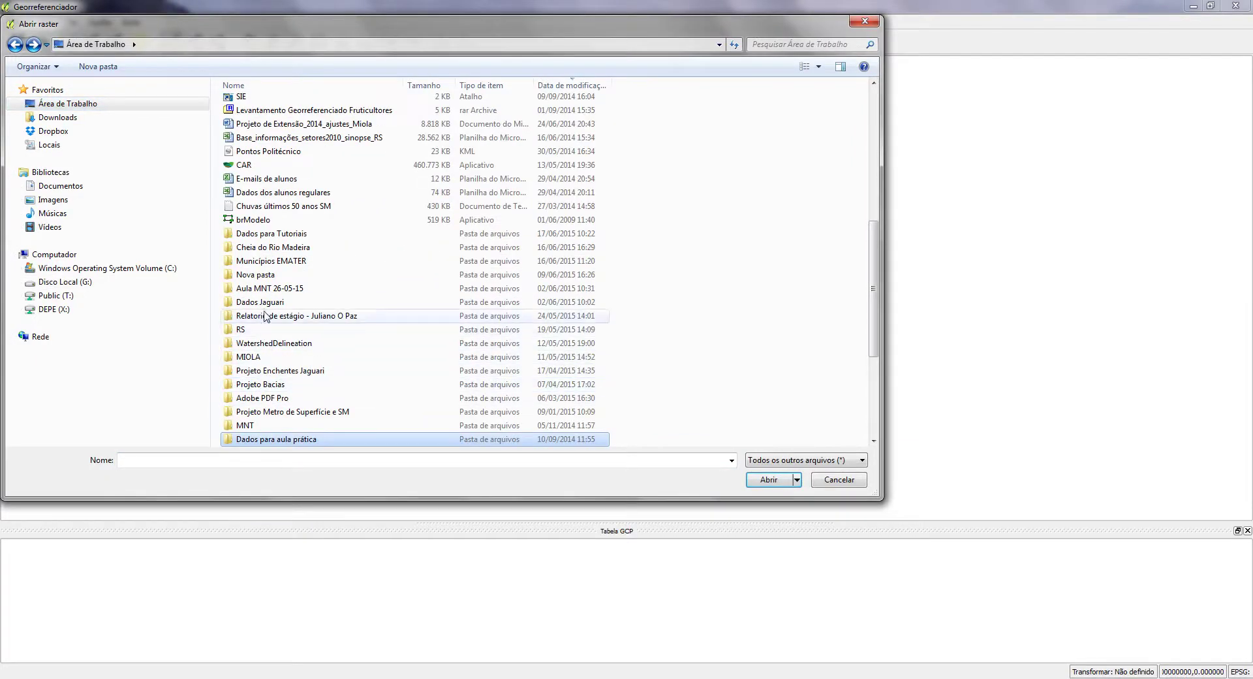
scroll(277, 428, "down", 4)
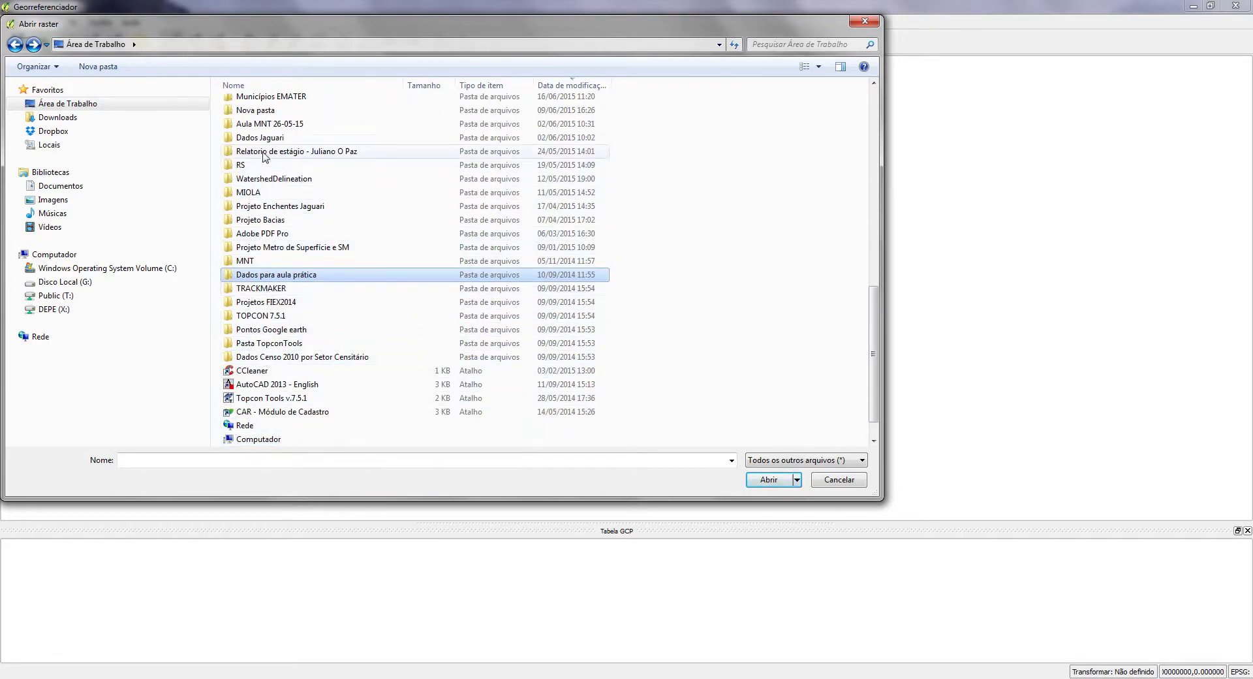
scroll(265, 144, "up", 2)
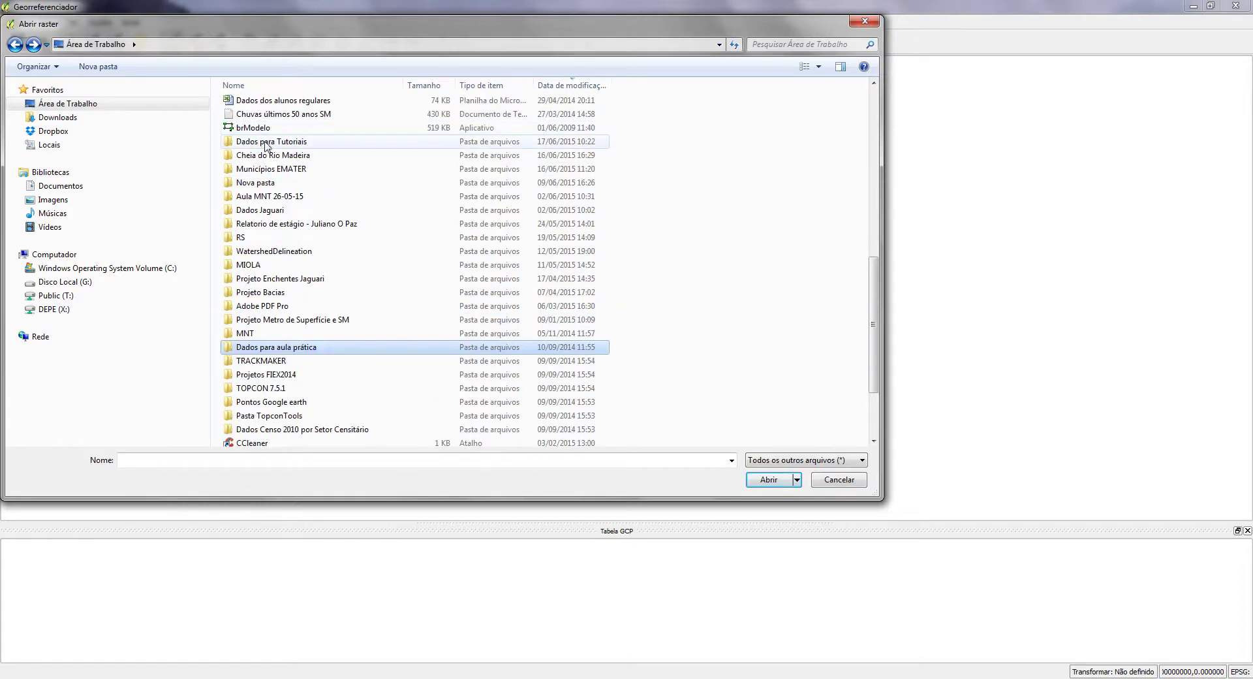
double_click(266, 142)
left_click(264, 119)
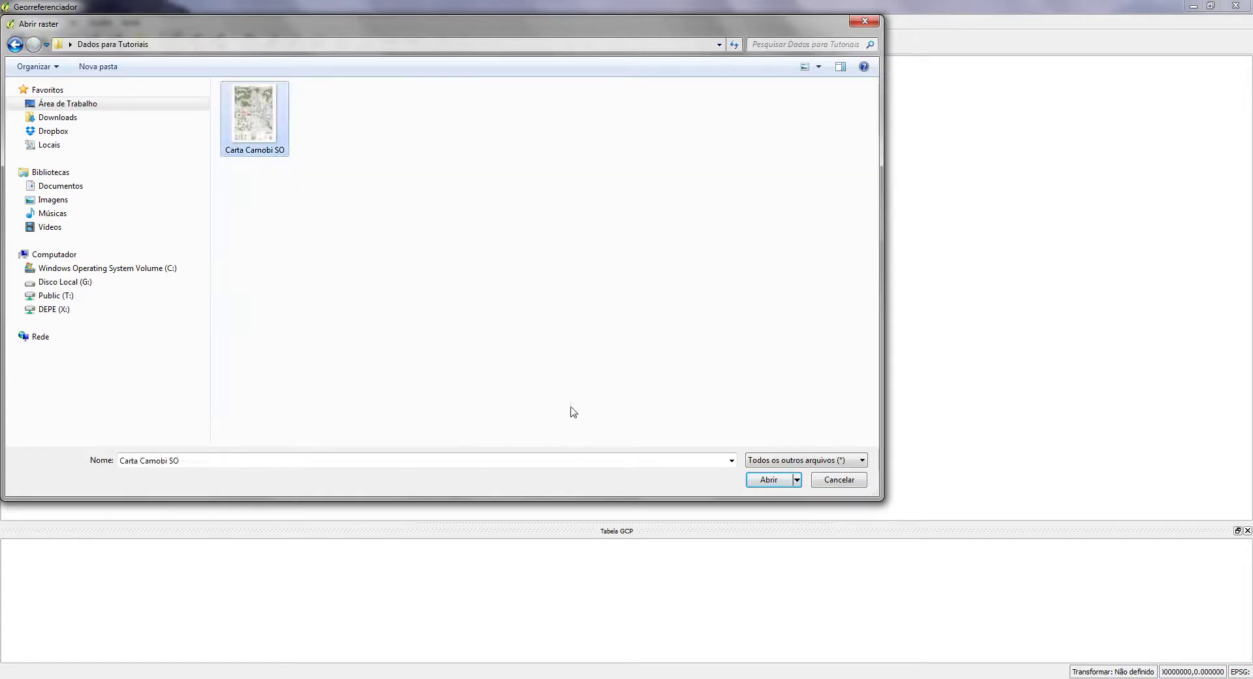
left_click(765, 479)
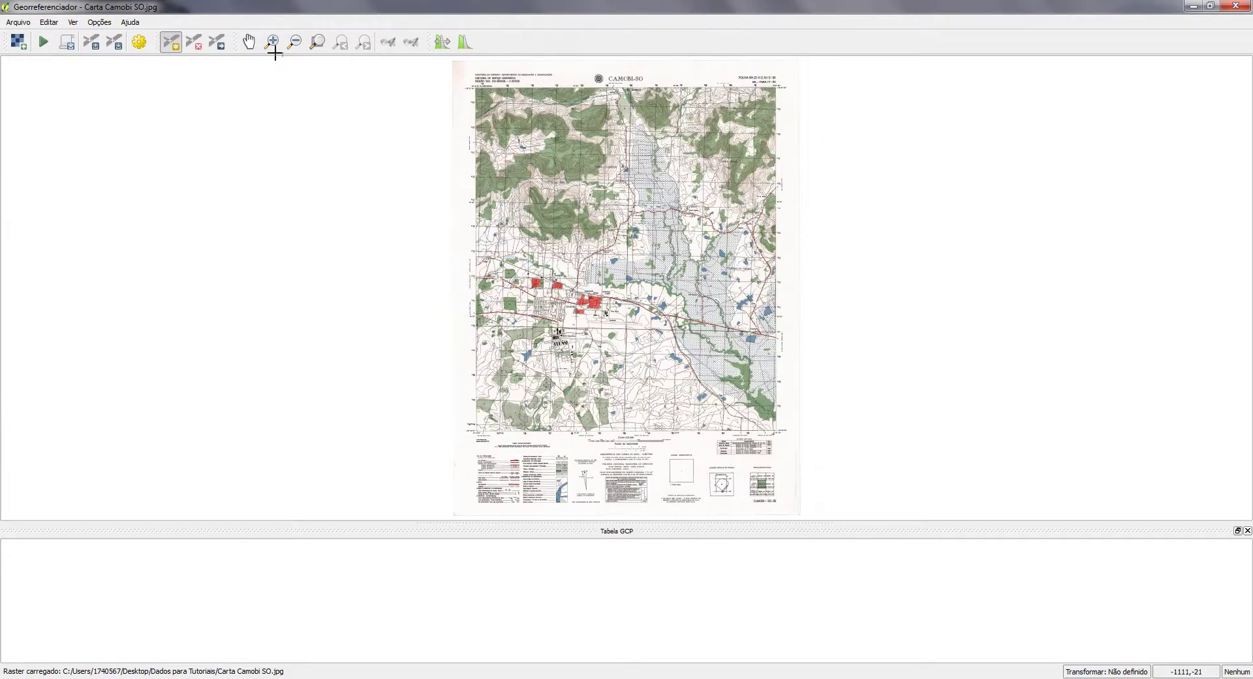
Examine the projection and the vertical and horizontal datum notes in the map sheet's lower margin, then return to the full map.
left_click(272, 42)
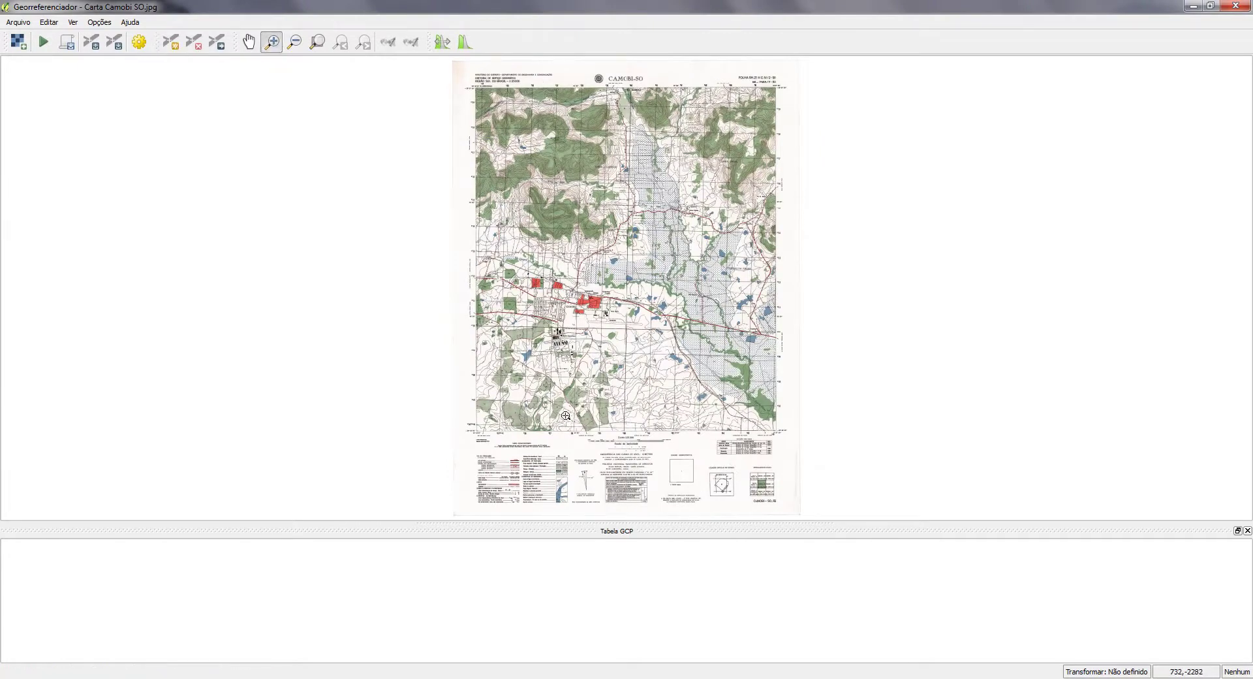
left_click_drag(566, 415, 693, 501)
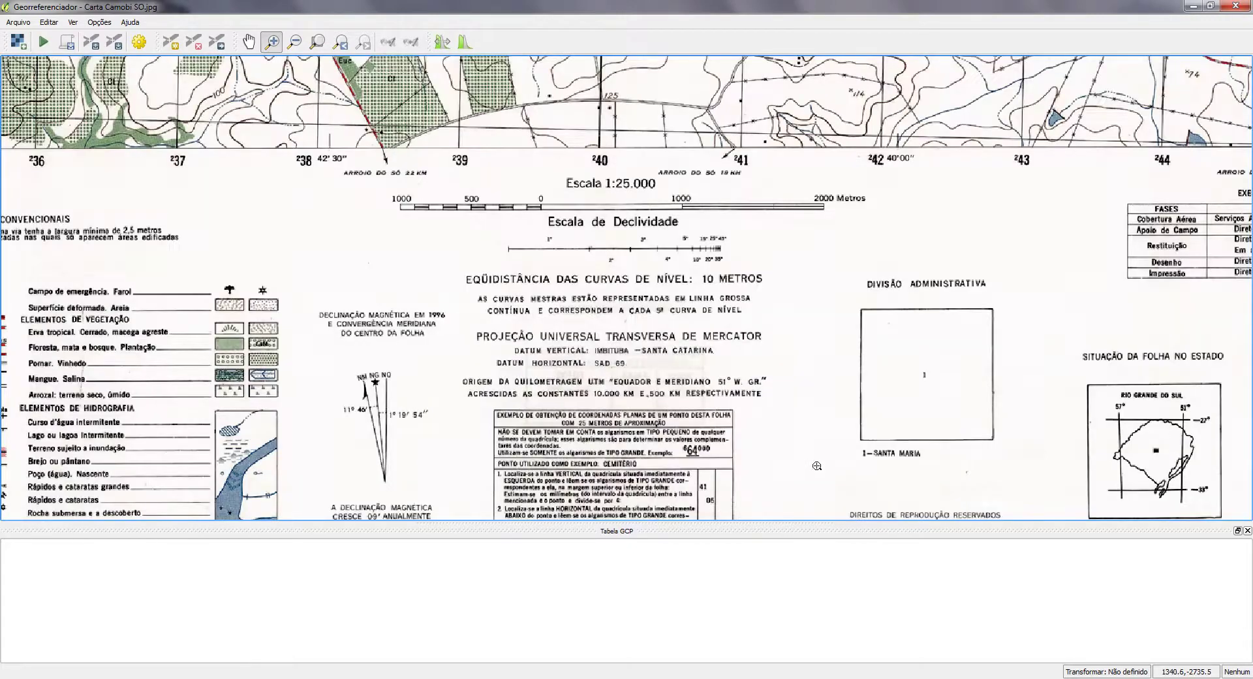
left_click_drag(464, 316, 684, 406)
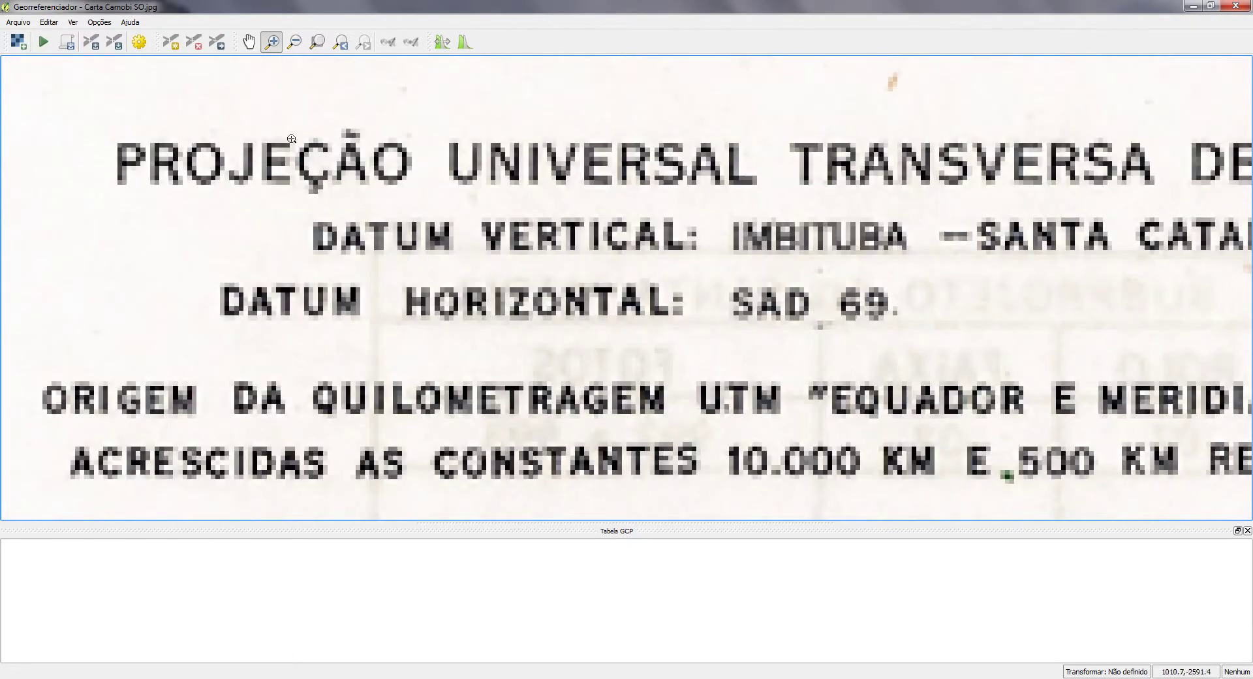
left_click(294, 42)
left_click(729, 309)
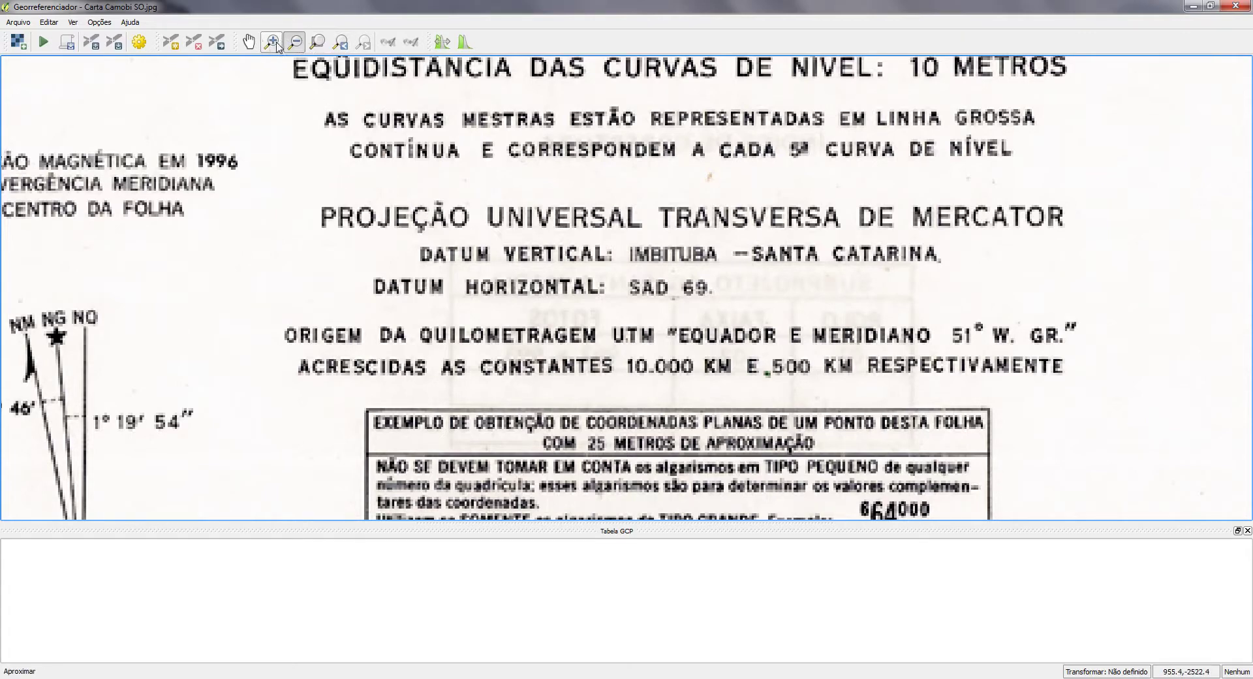
left_click(272, 44)
left_click(491, 222)
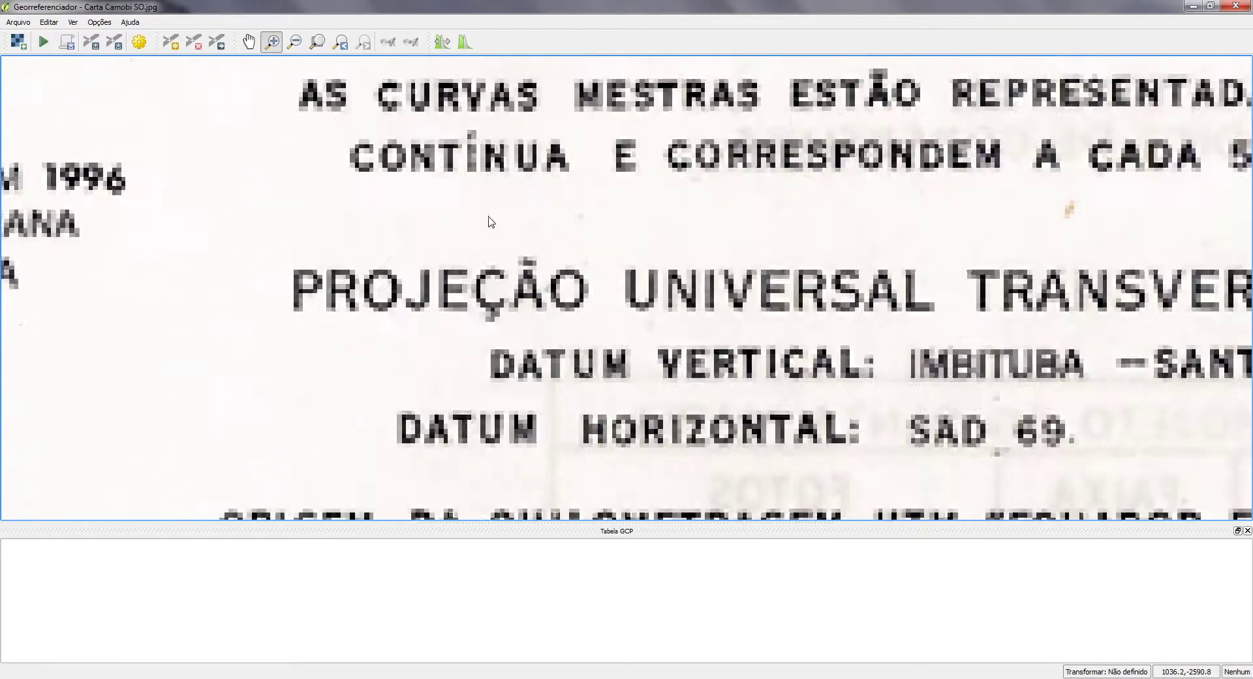
left_click(294, 42)
left_click(536, 257)
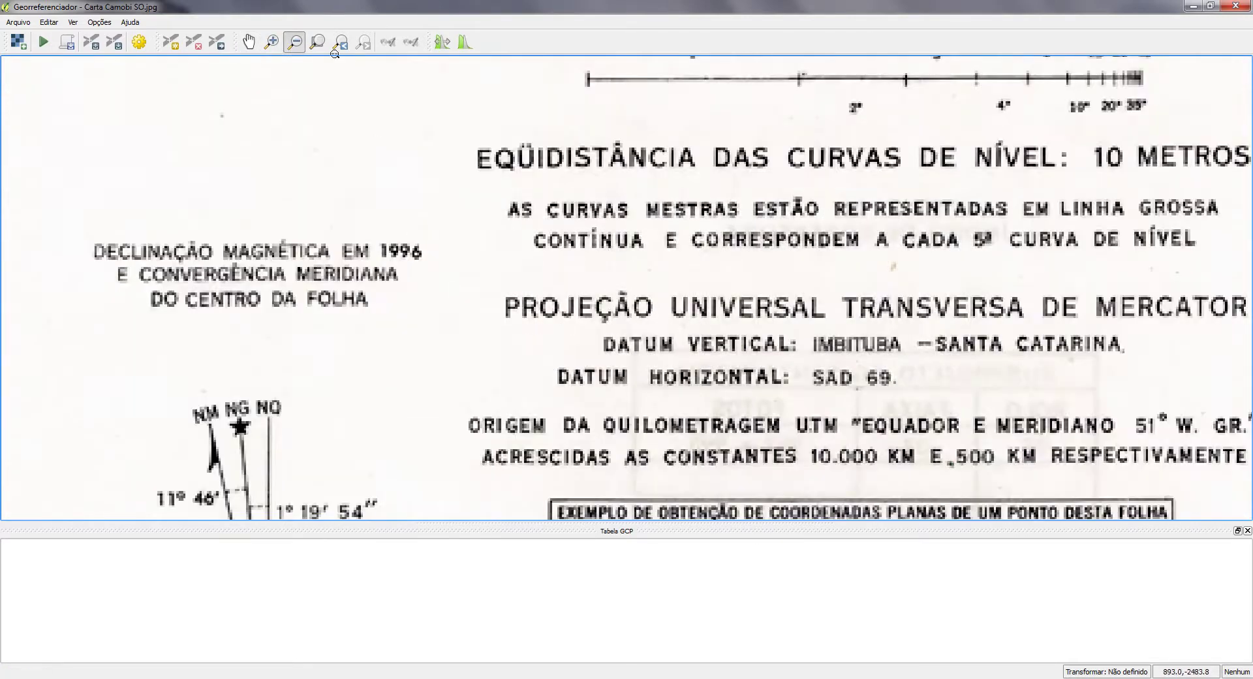
left_click(318, 43)
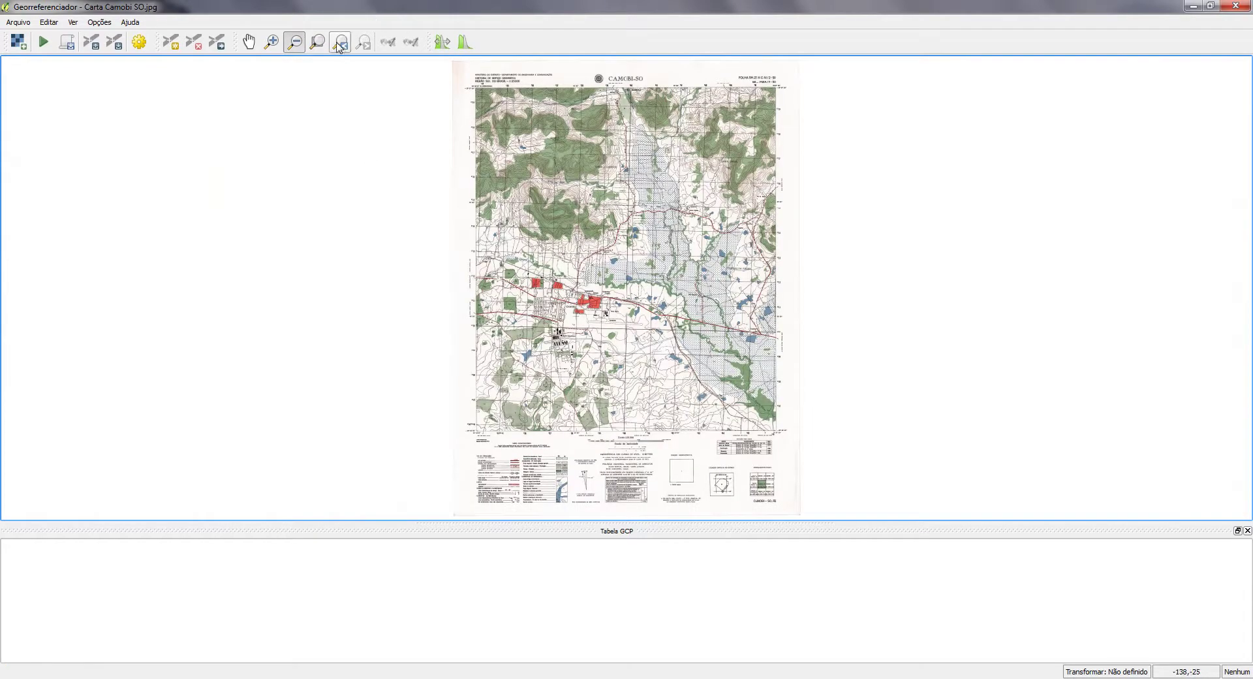
left_click(341, 43)
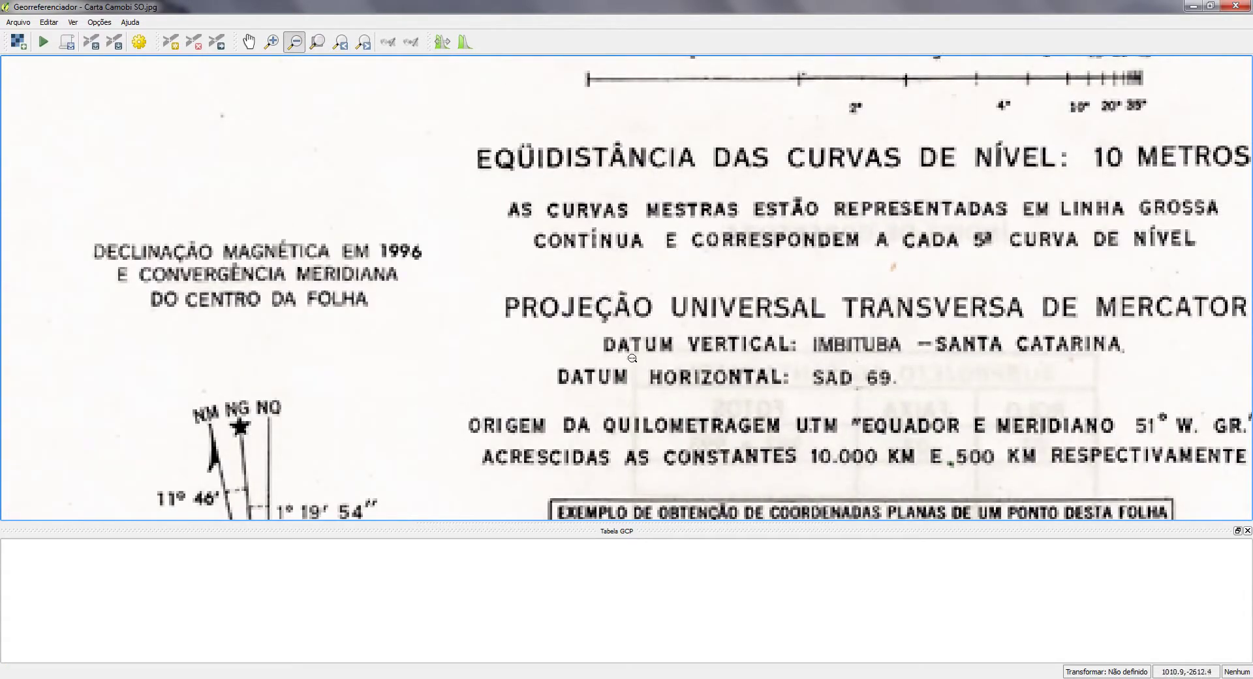
left_click(317, 43)
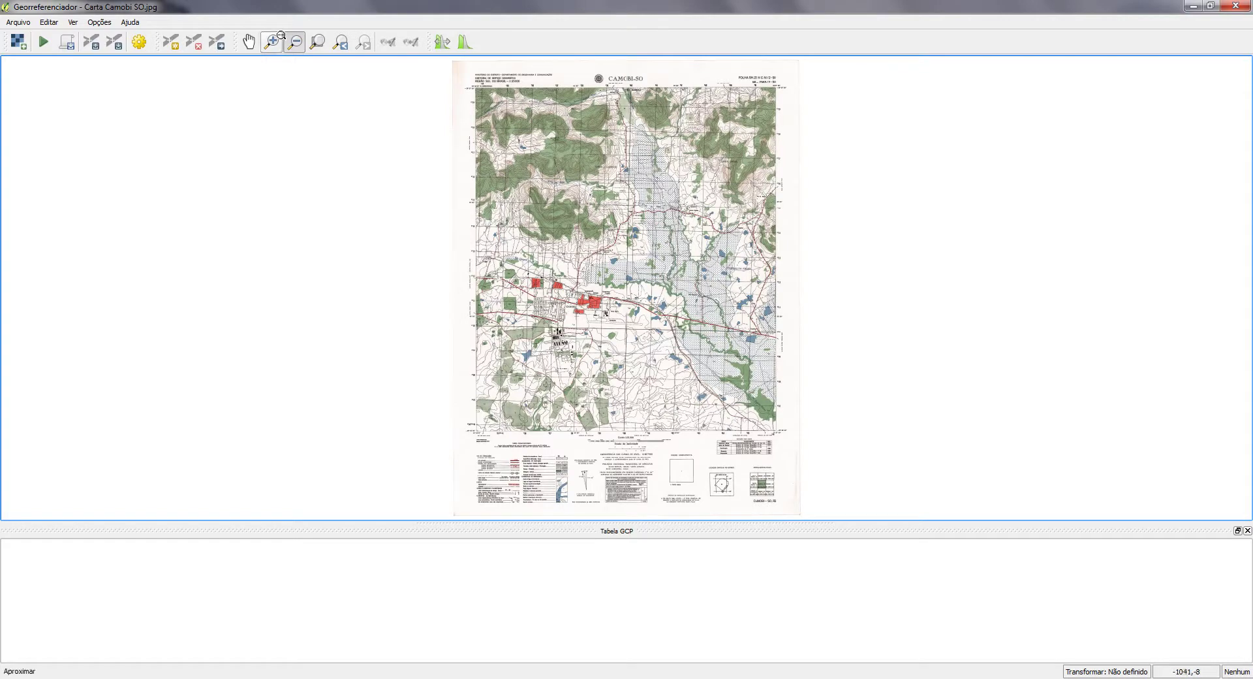
Enlarge the map's northwest corner around grid lines 234 and 6719 and activate the Add Point tool (Adicionar ponto).
left_click(272, 42)
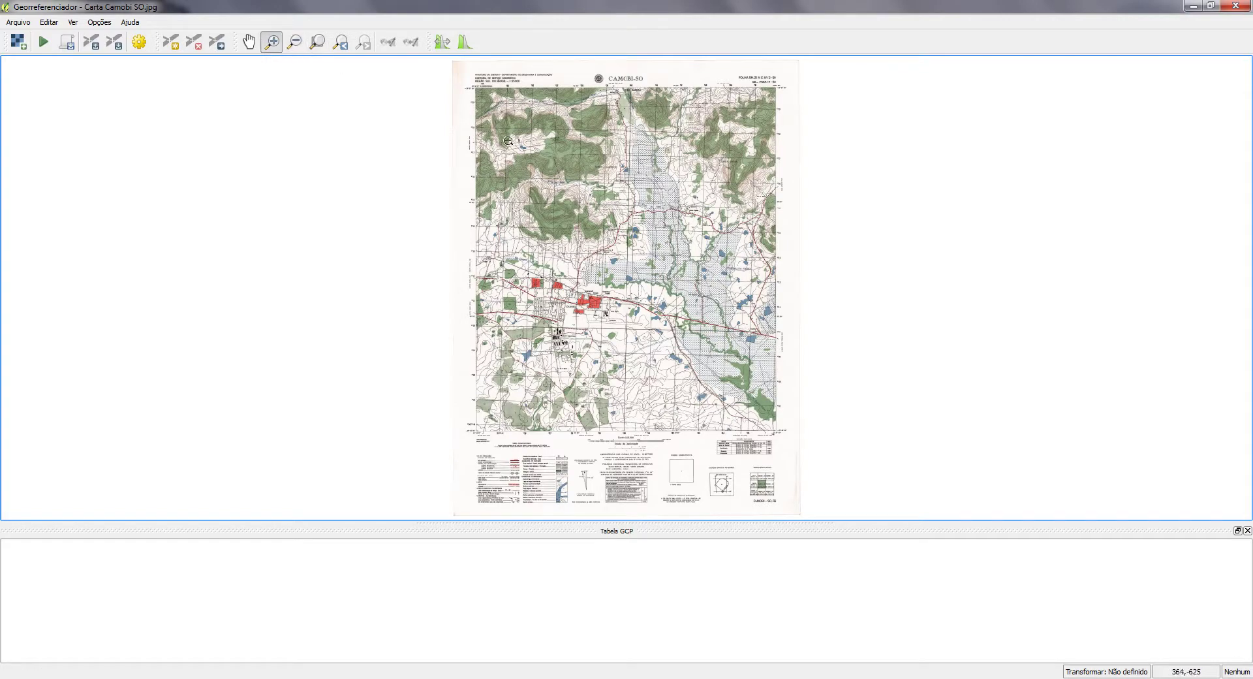
left_click_drag(454, 67, 547, 161)
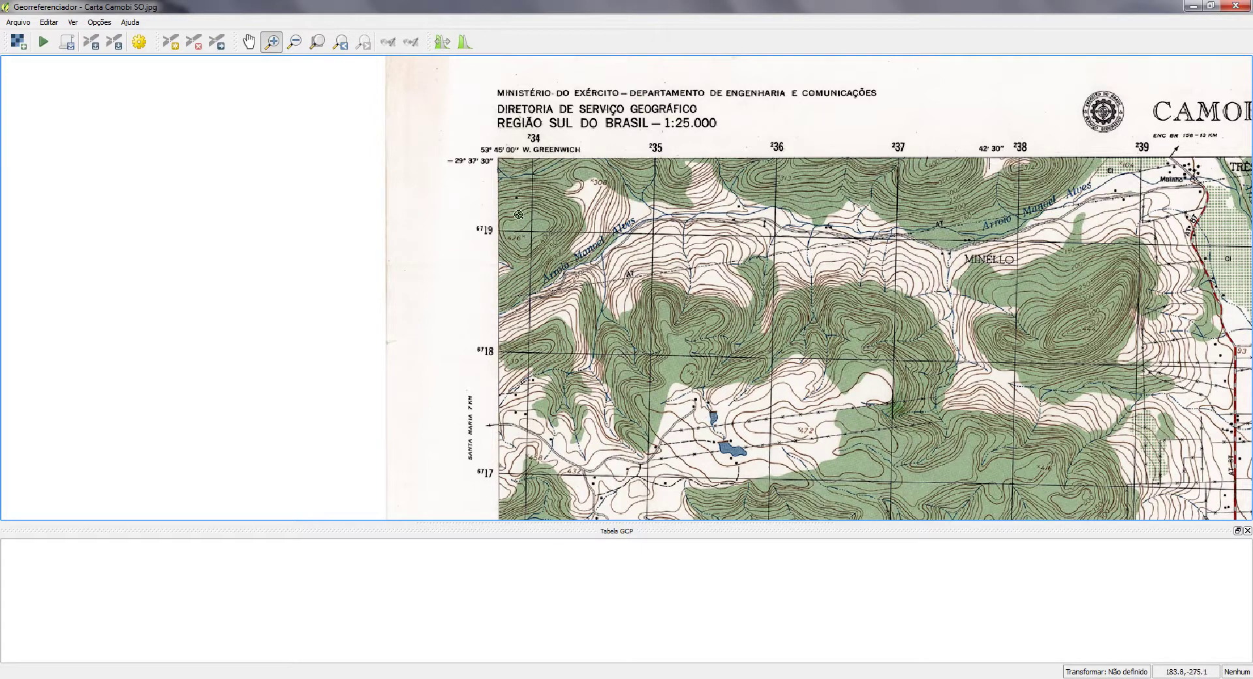
left_click_drag(419, 113, 627, 292)
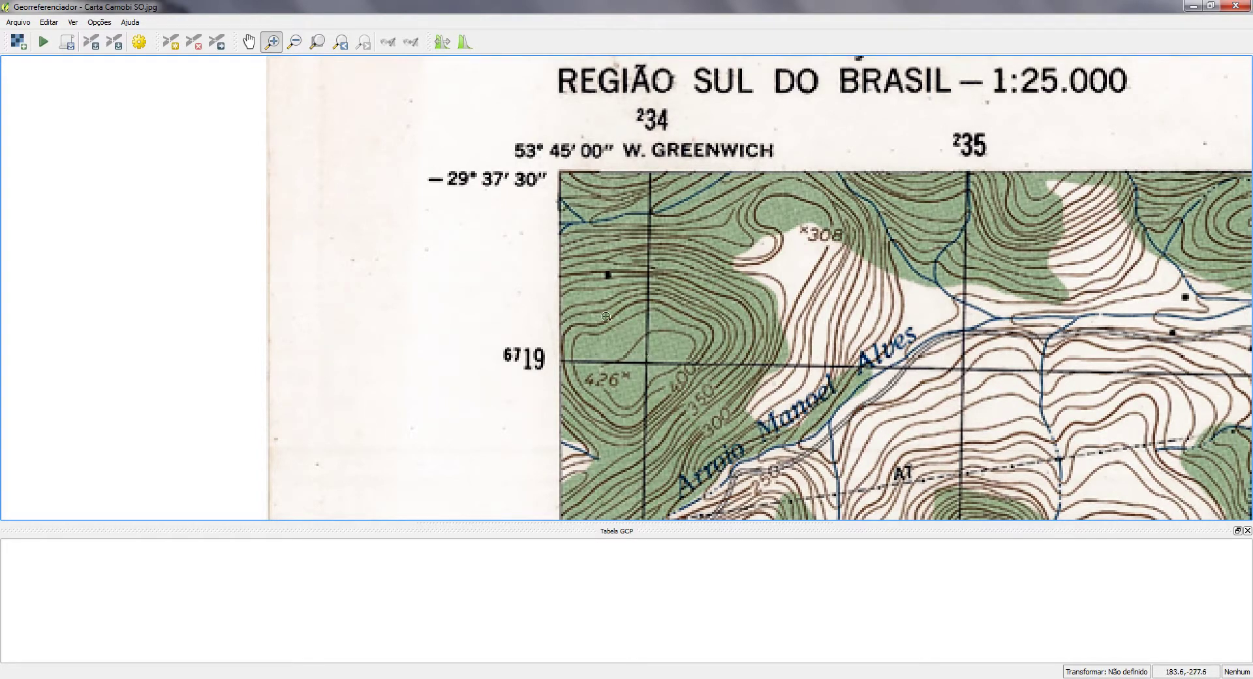
left_click_drag(444, 99, 803, 464)
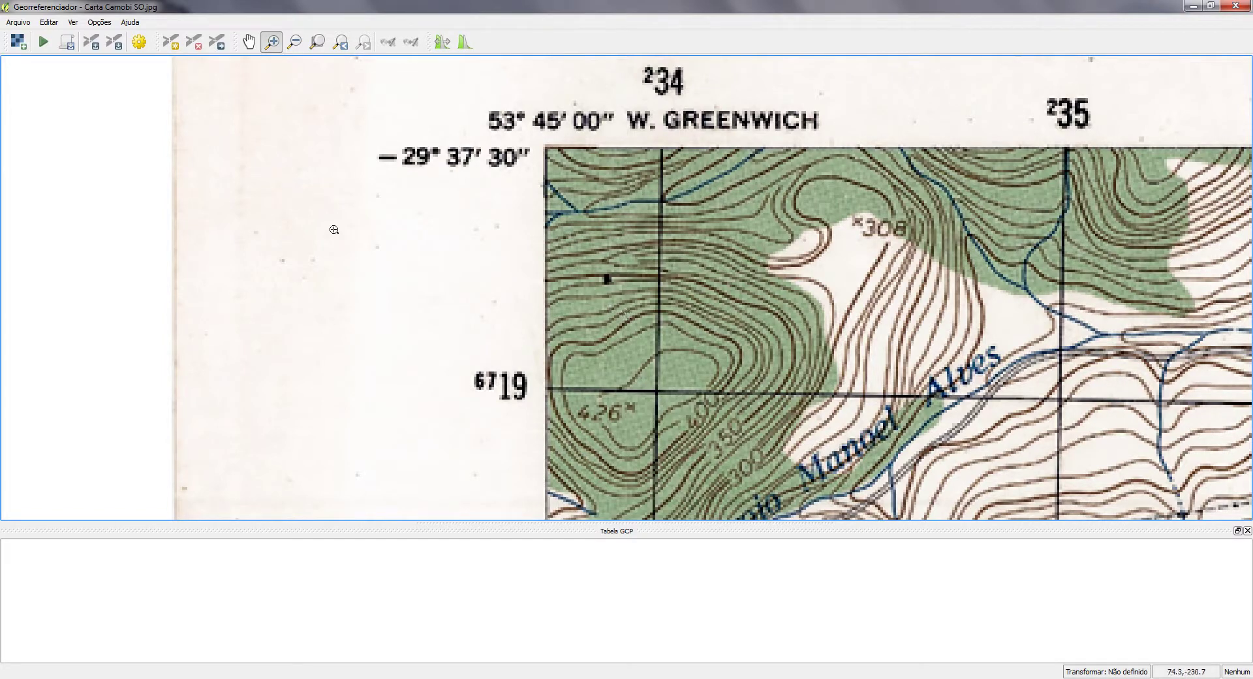
left_click(174, 44)
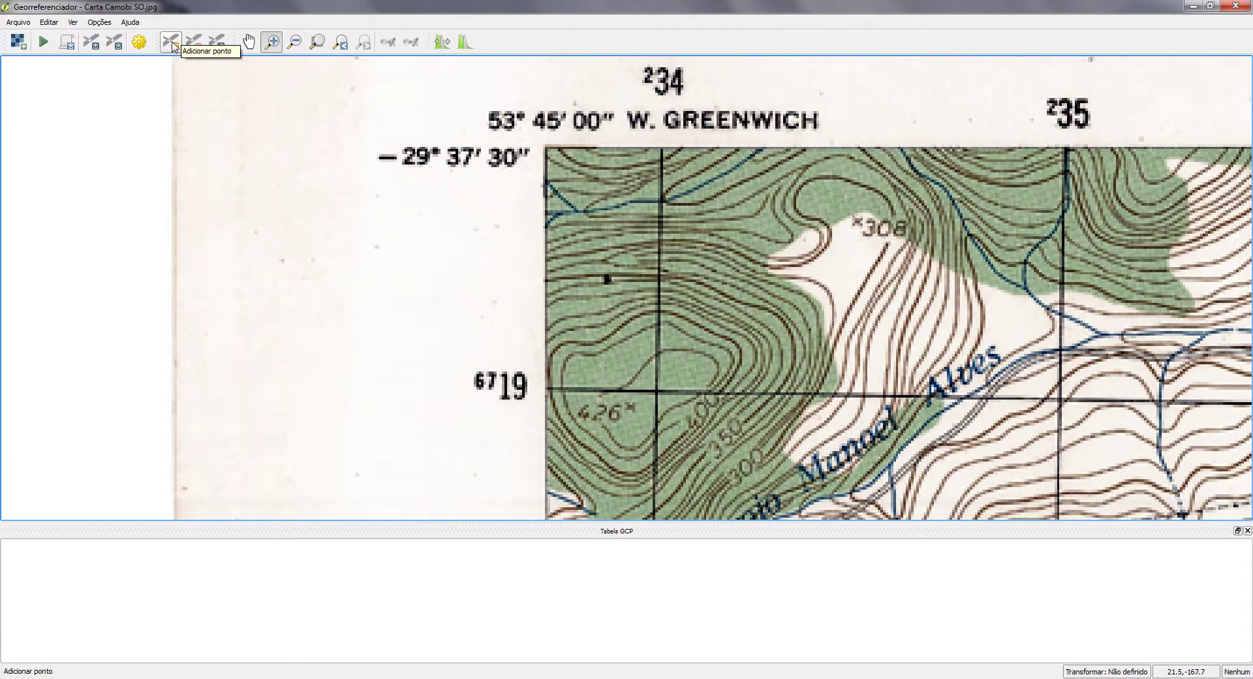
left_click(173, 44)
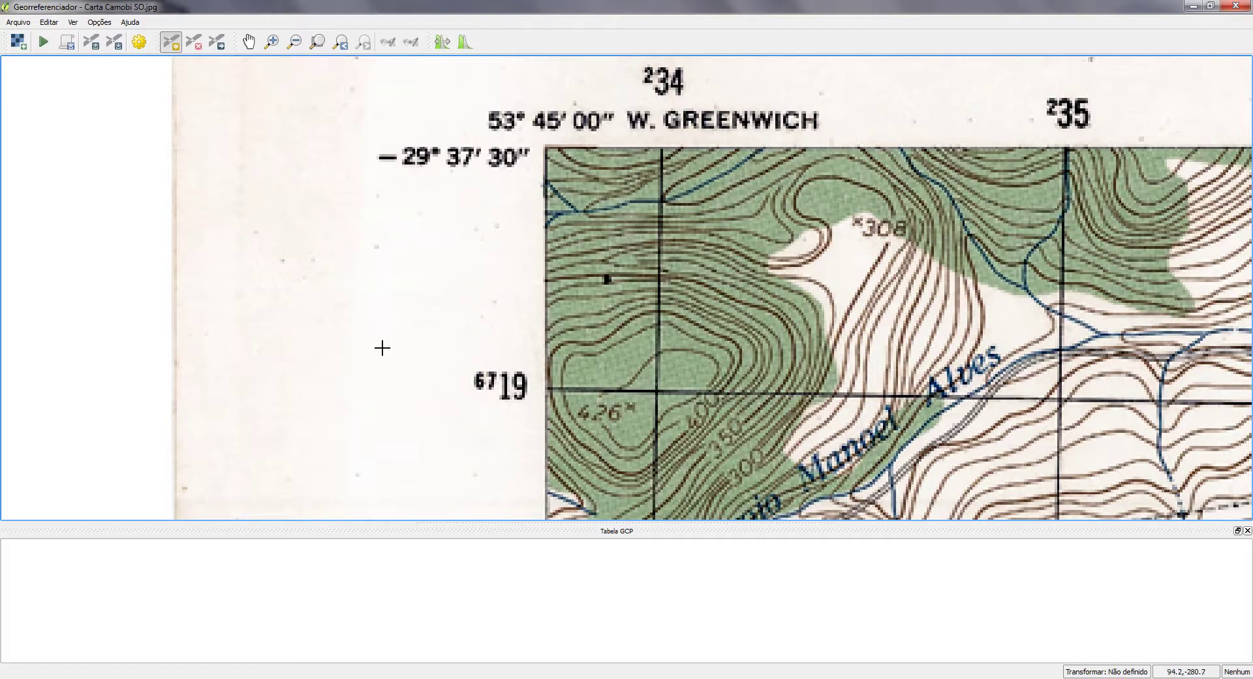
scroll(382, 352, "down", 2)
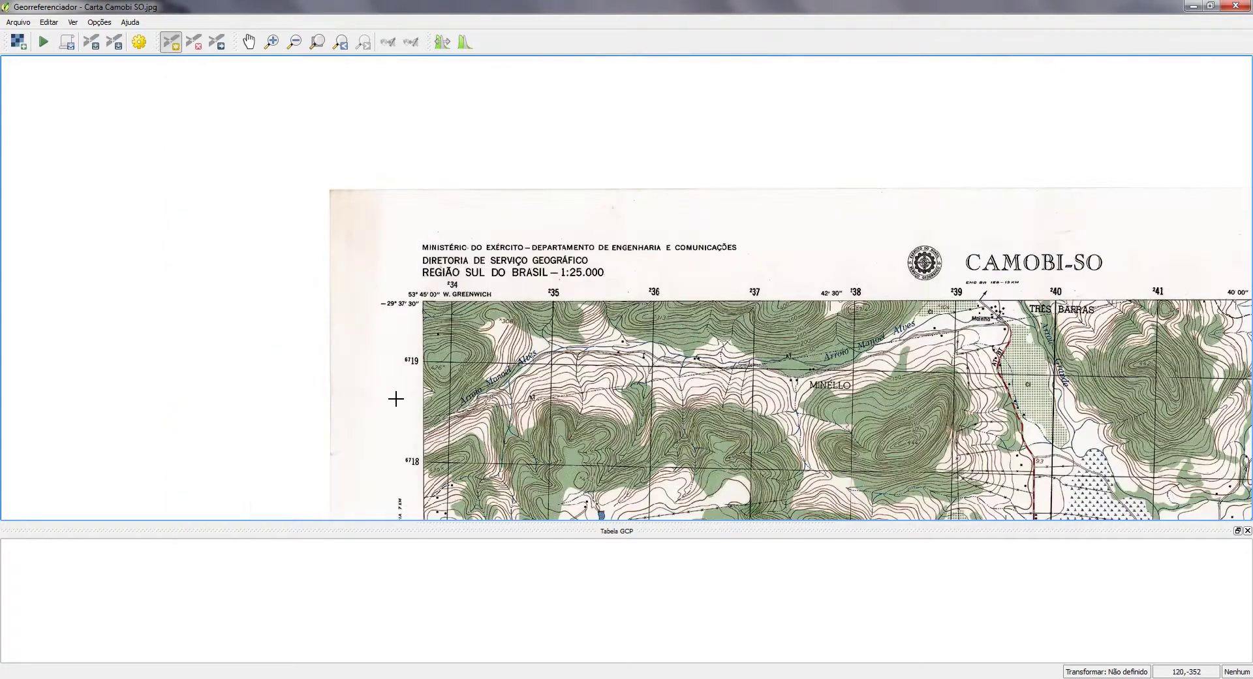
scroll(392, 397, "up", 2)
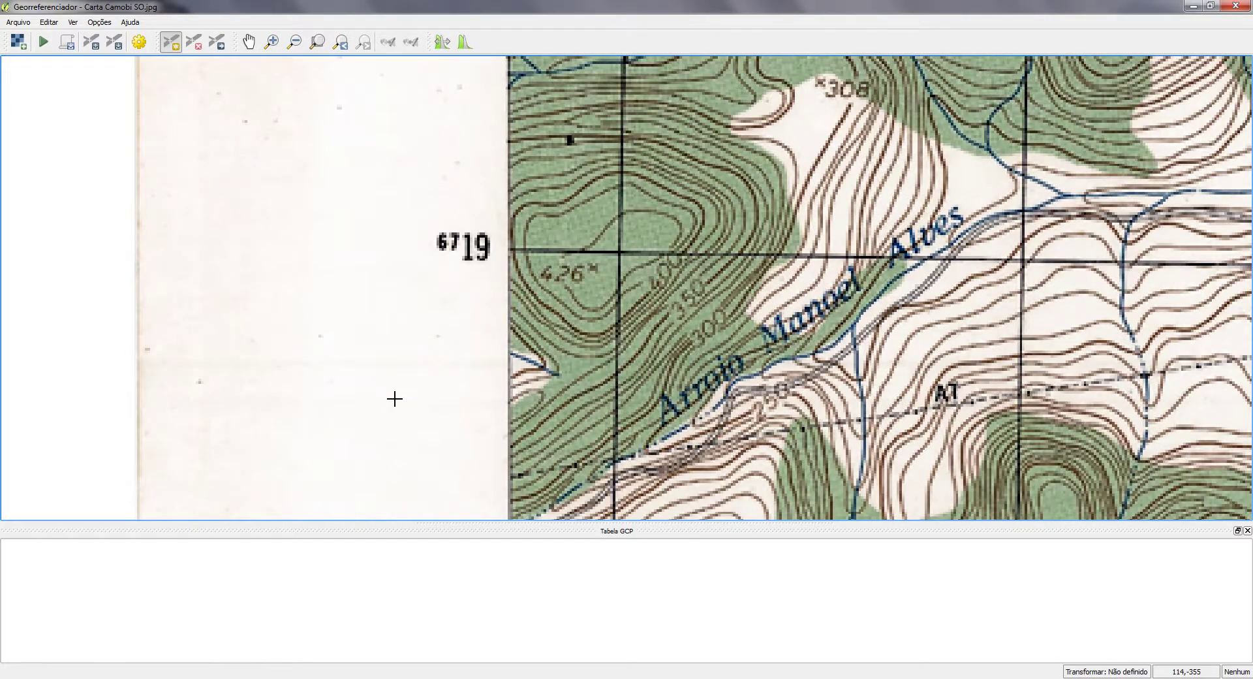
scroll(582, 341, "up", 1)
scroll(518, 293, "down", 2)
scroll(518, 292, "up", 1)
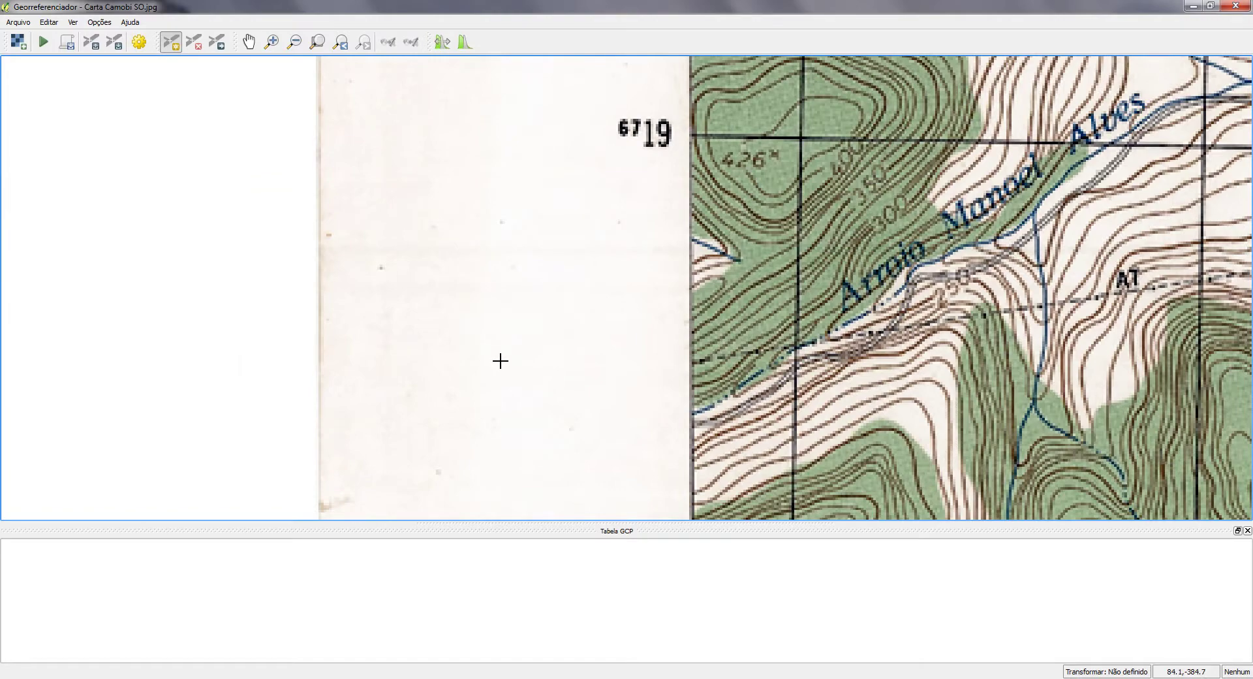
scroll(501, 360, "down", 1)
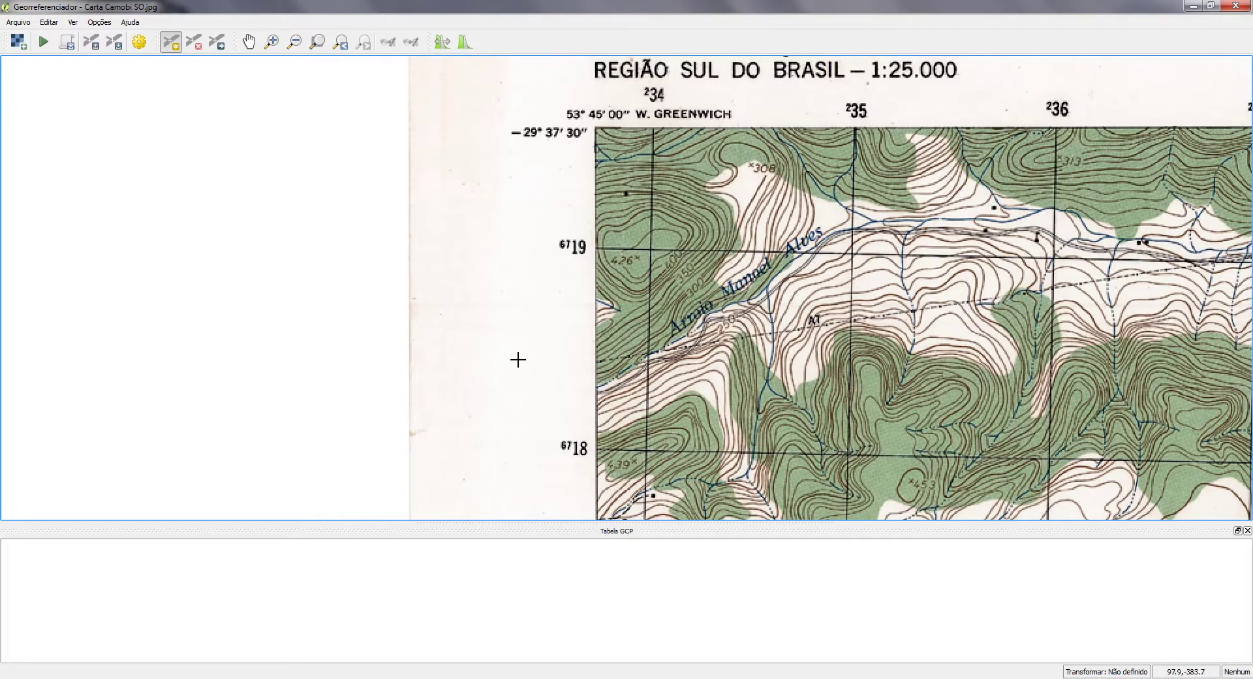
scroll(517, 359, "up", 1)
scroll(518, 360, "up", 1)
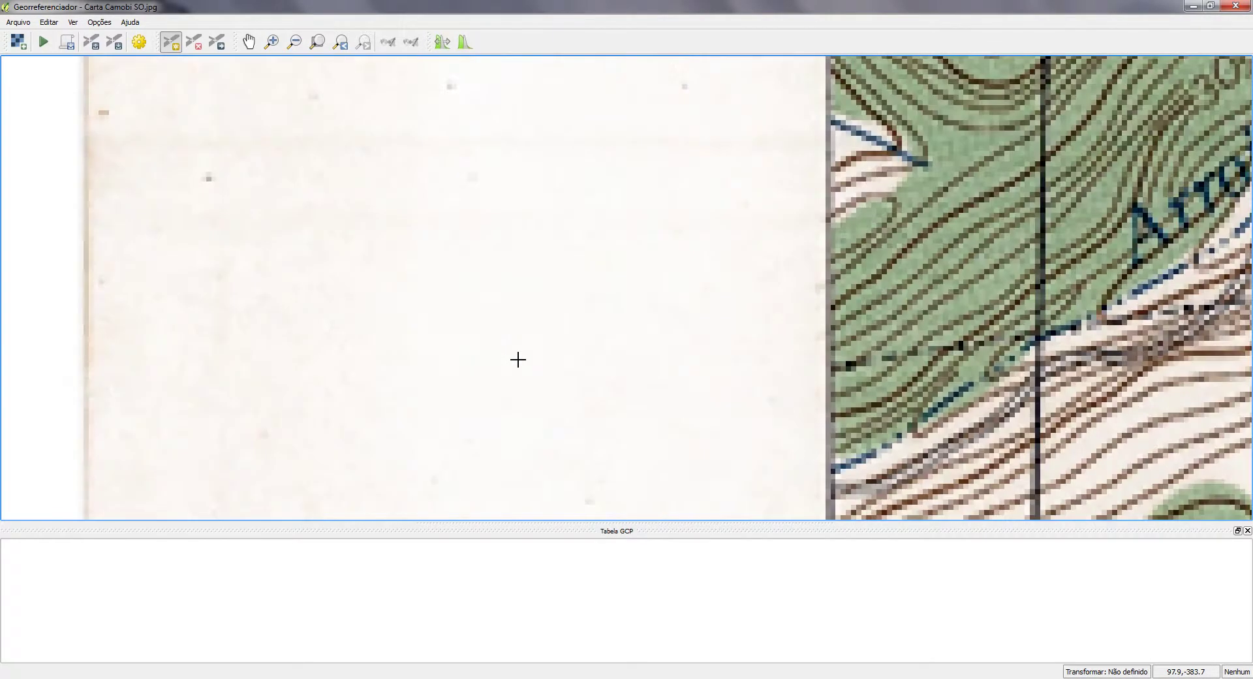
scroll(517, 359, "down", 3)
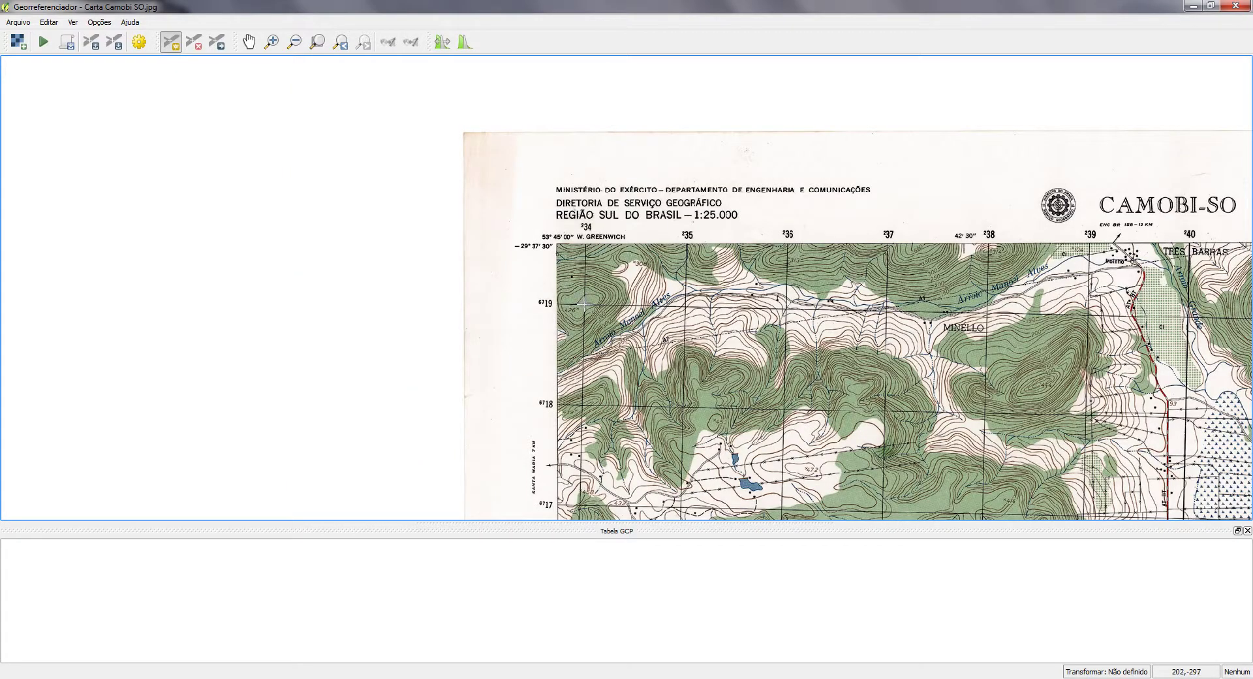
Mark the first control point at the exact pixel where grid lines 234 and 6719 cross.
left_click_drag(583, 304, 552, 326)
scroll(551, 327, "up", 2)
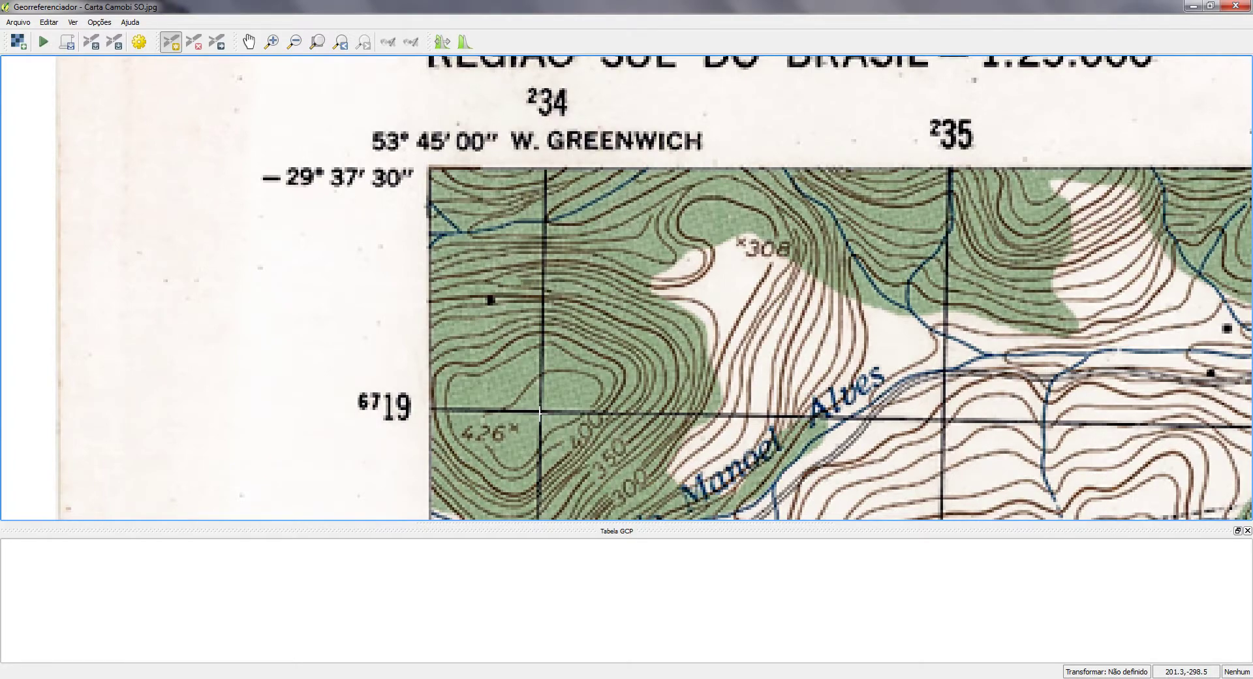
scroll(540, 412, "up", 2)
scroll(533, 404, "up", 1)
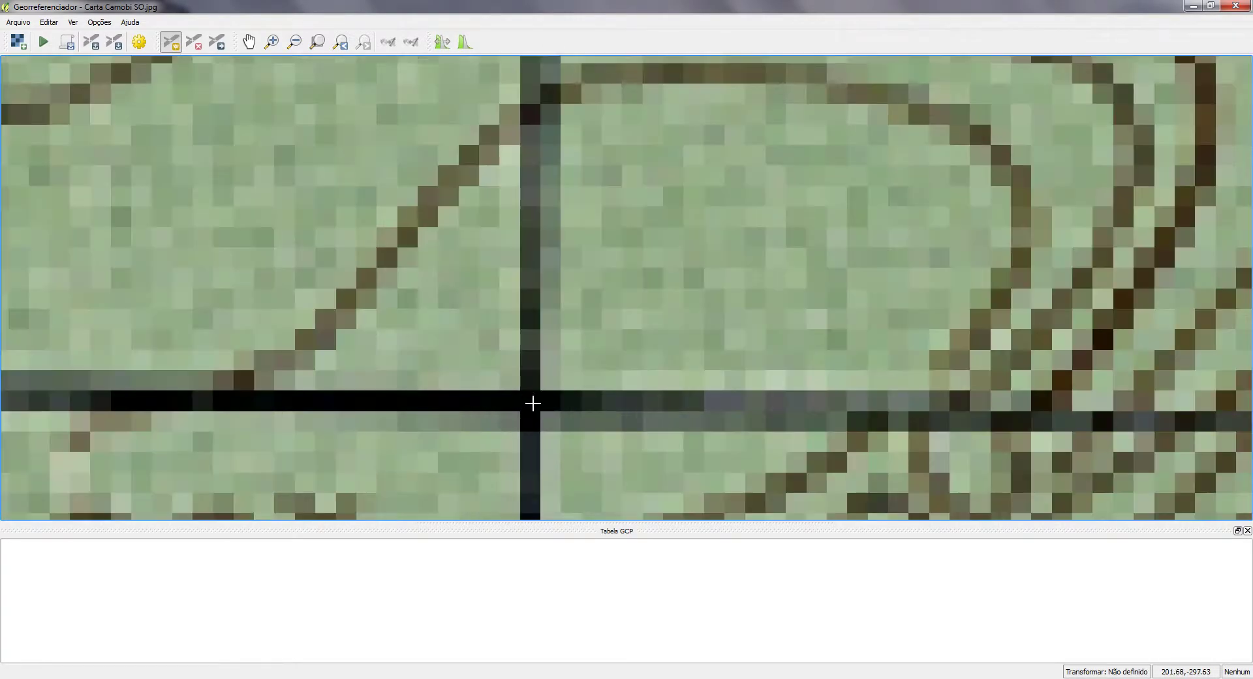
scroll(533, 403, "up", 2)
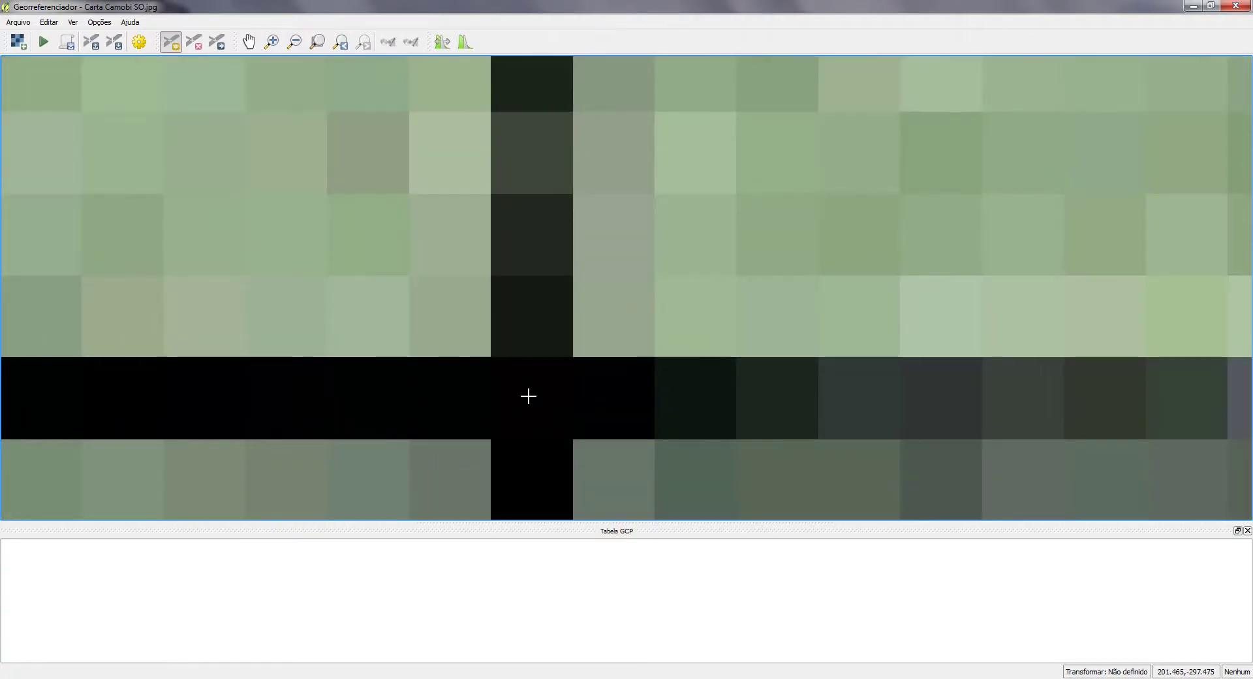
scroll(532, 402, "up", 1)
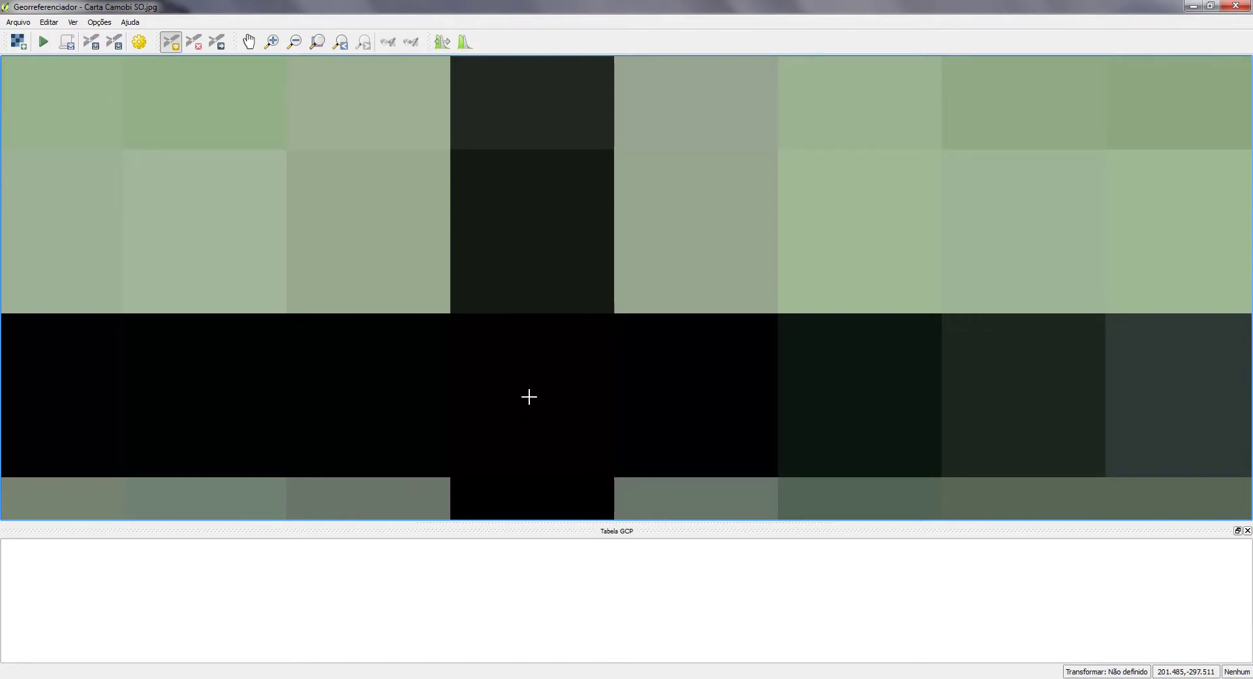
left_click(529, 396)
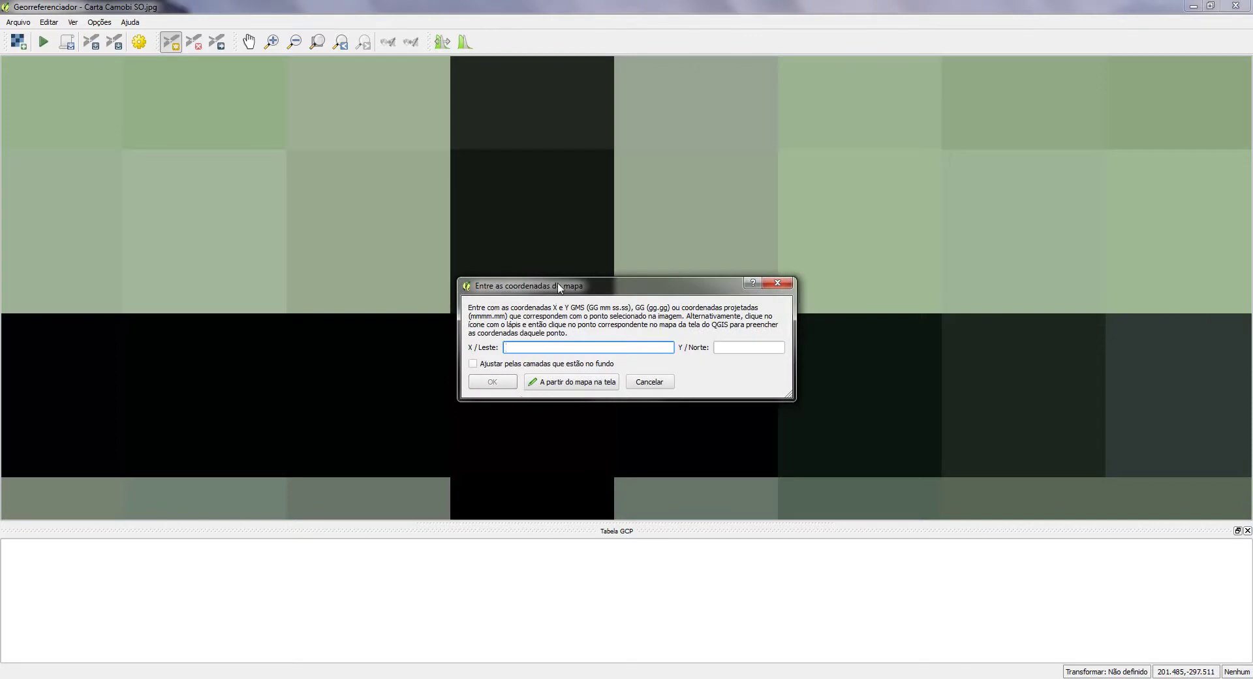
Assign the control point the map coordinates X/Leste 234000 and Y/Norte 6719000.
left_click_drag(561, 287, 847, 179)
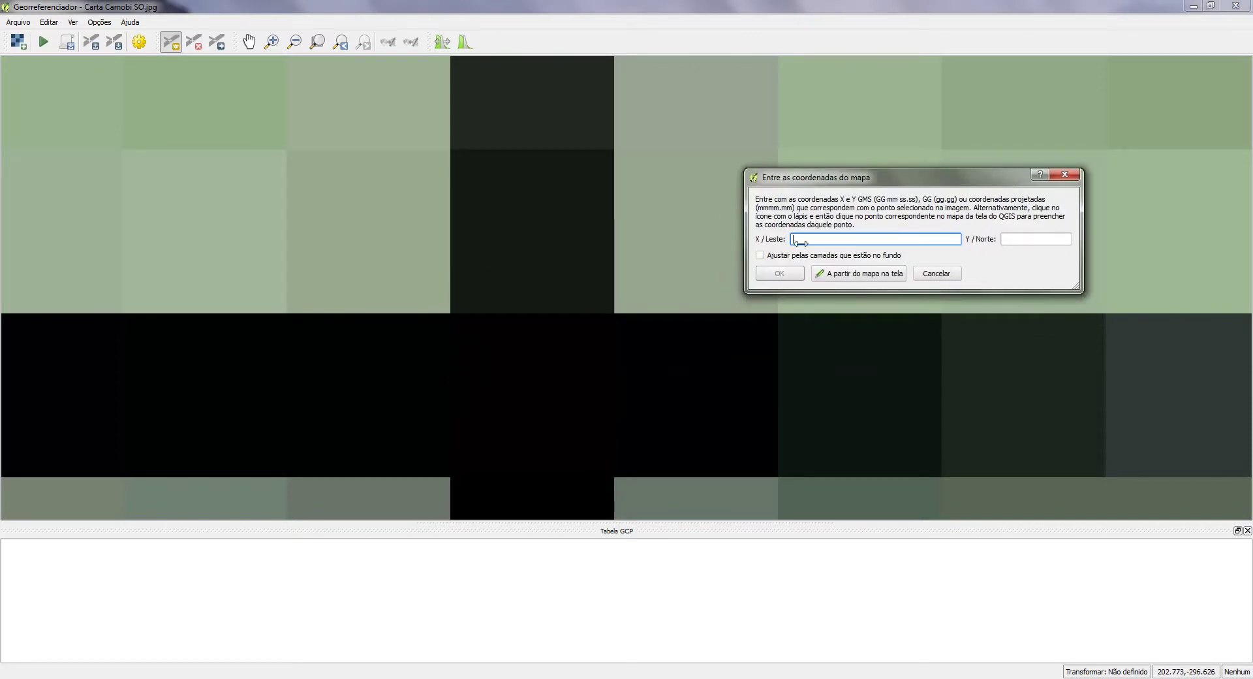
left_click_drag(822, 184, 778, 185)
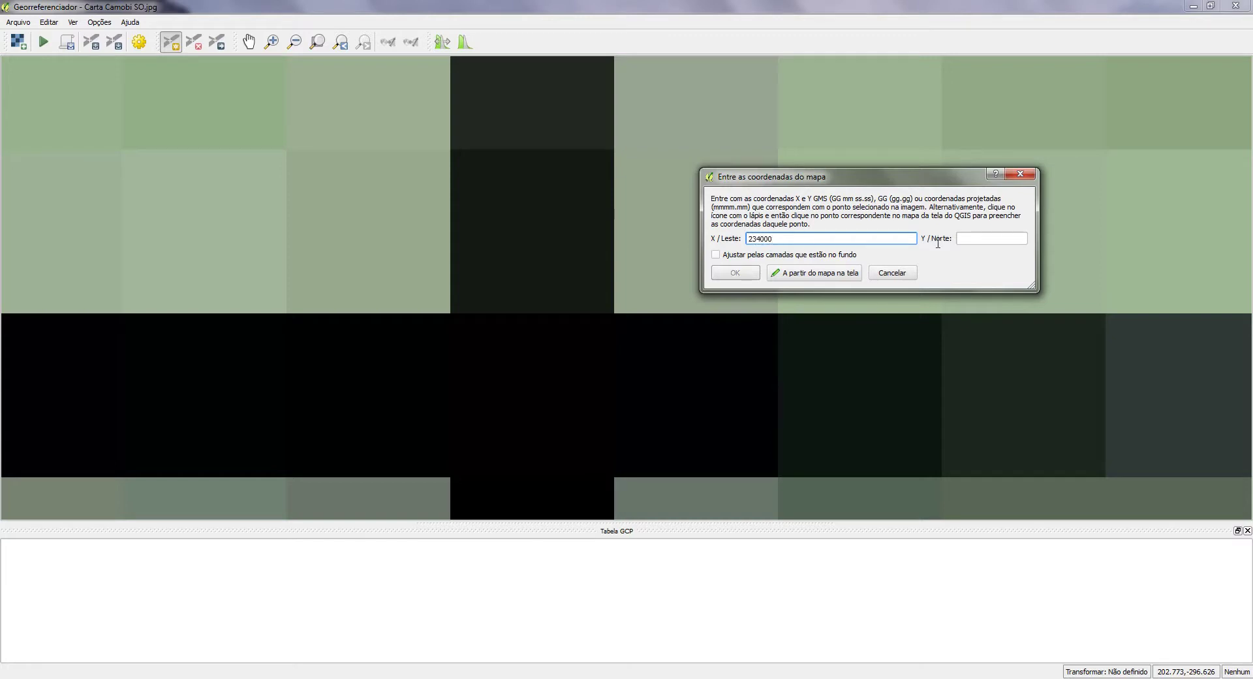
left_click(979, 243)
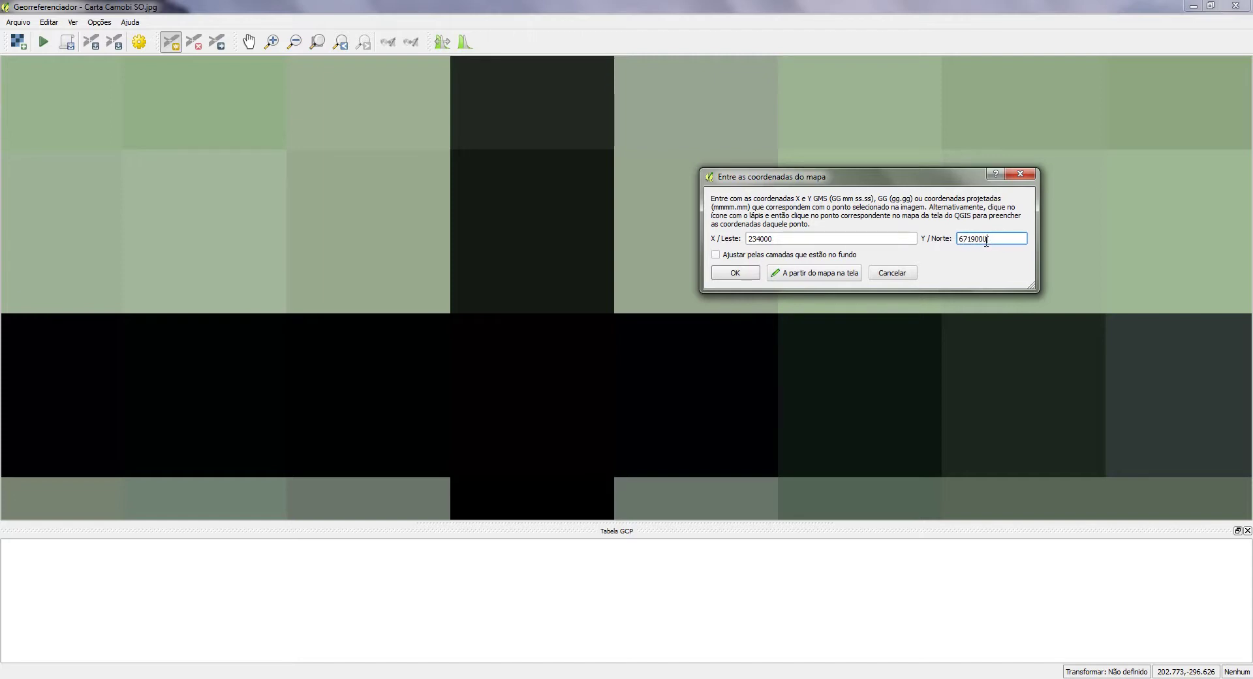
left_click_drag(780, 239, 726, 241)
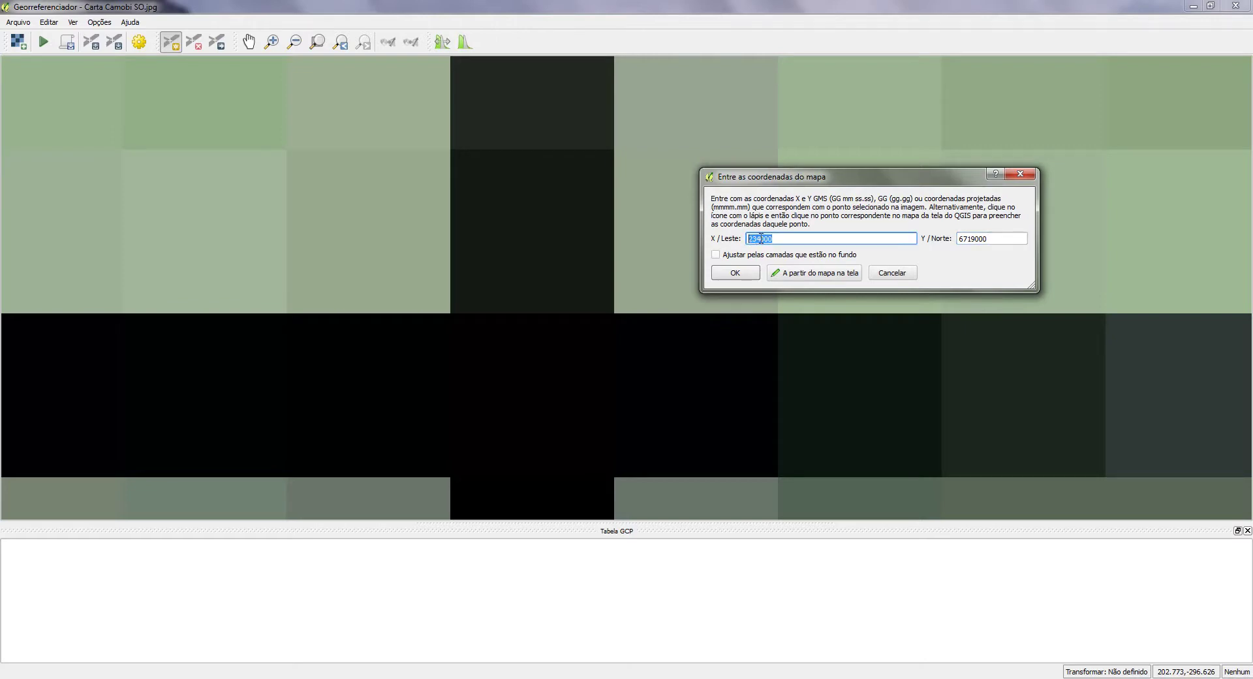
left_click(760, 239)
left_click_drag(960, 241, 1005, 236)
left_click(1005, 236)
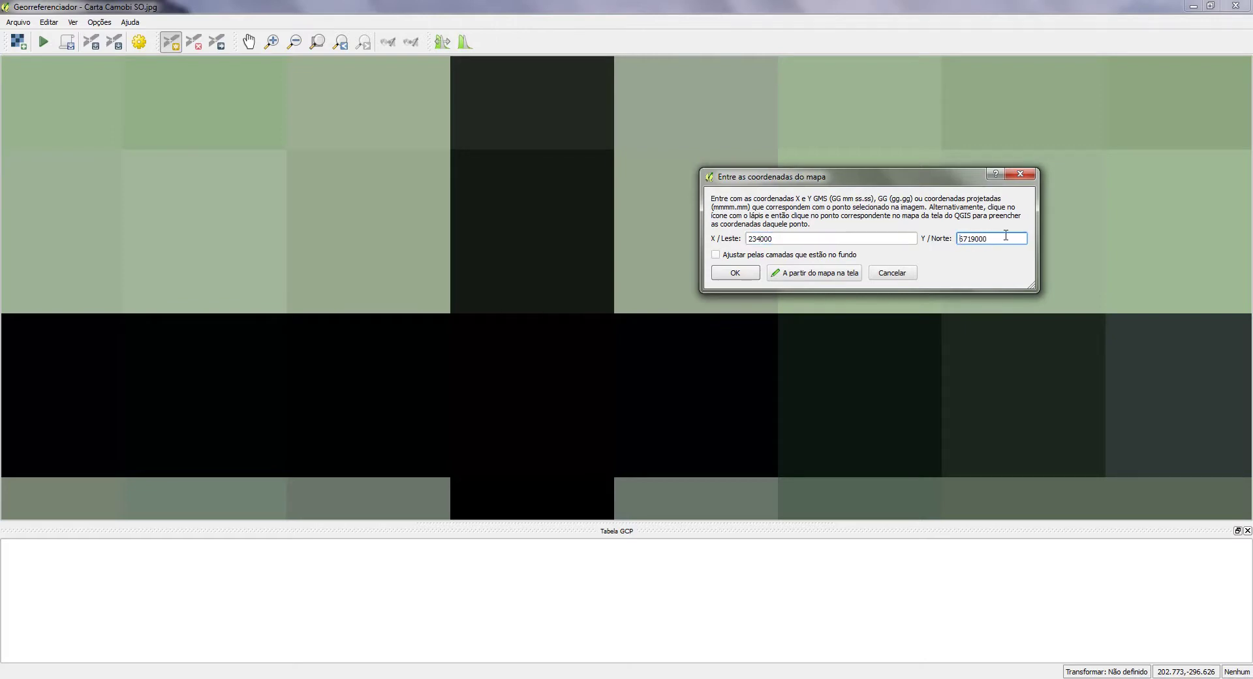
left_click(734, 275)
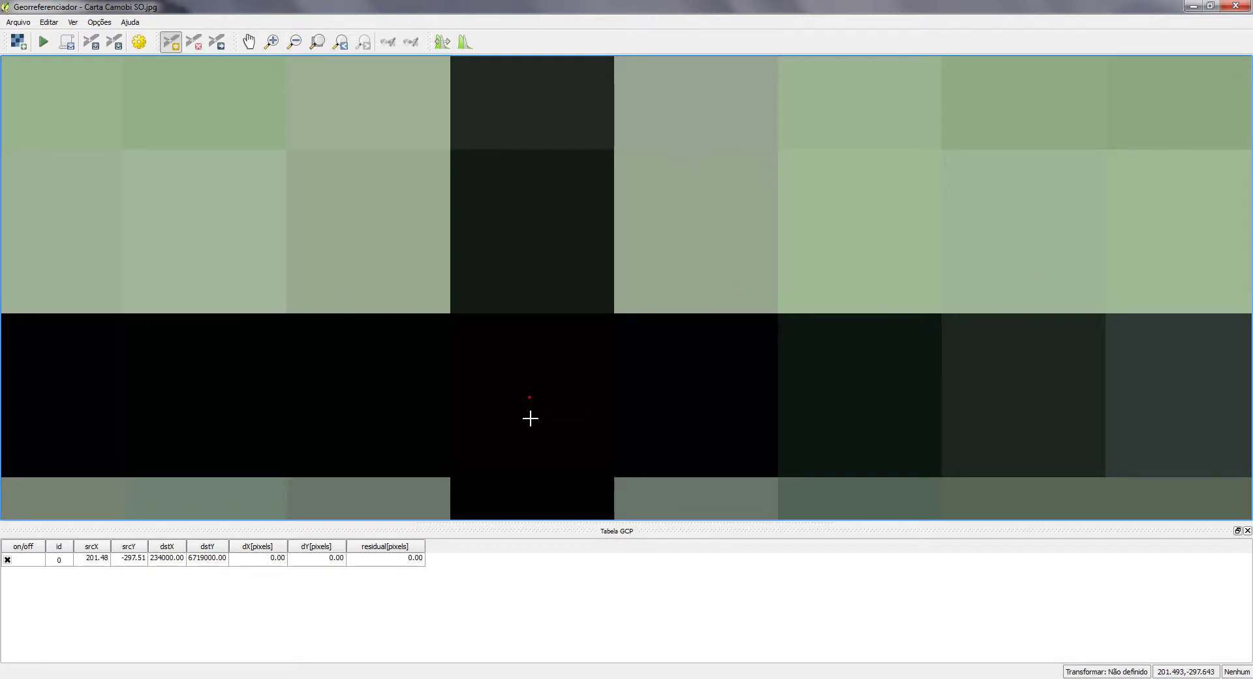
Mark a second control point in the map's northeast corner, where grid lines 245 and 6719 cross.
scroll(530, 418, "down", 3)
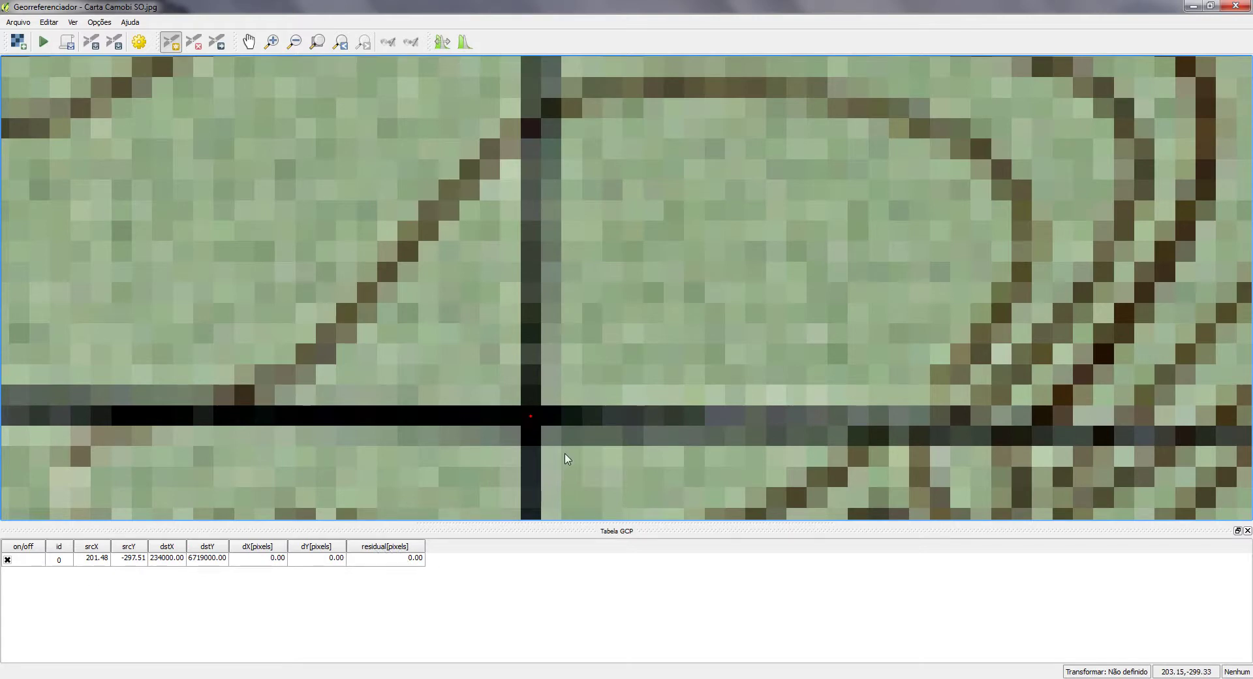
scroll(564, 453, "down", 2)
left_click_drag(565, 453, 393, 365)
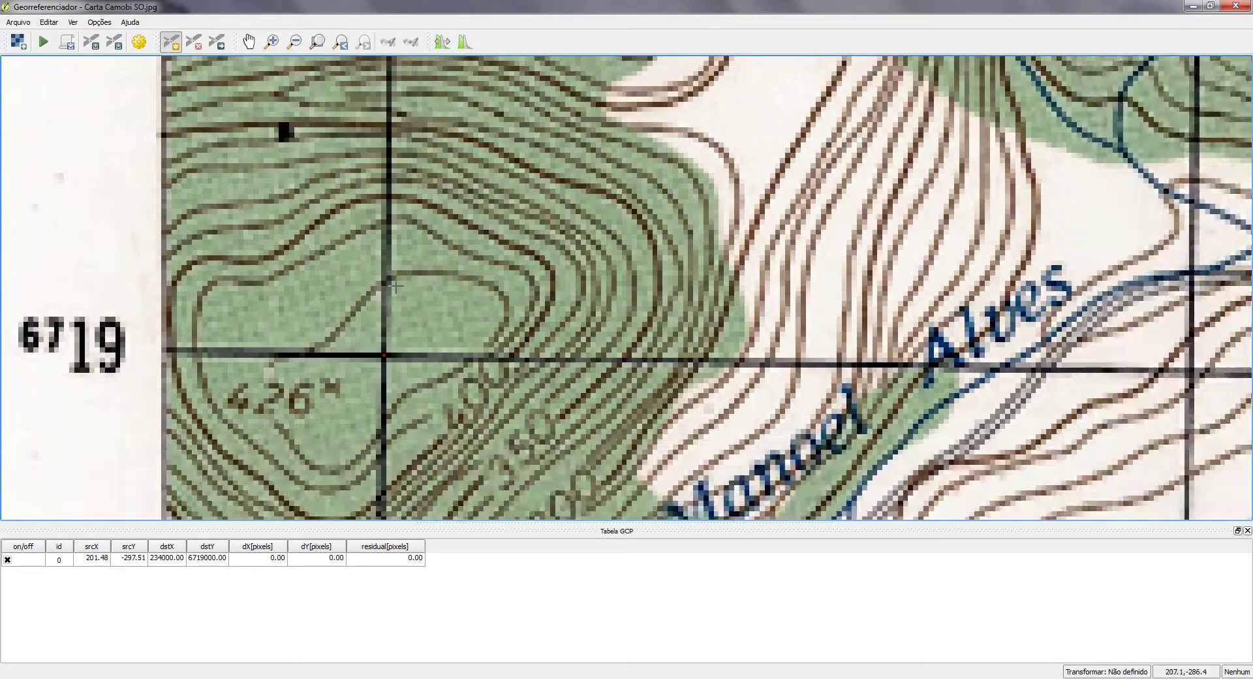
left_click(319, 42)
left_click(273, 41)
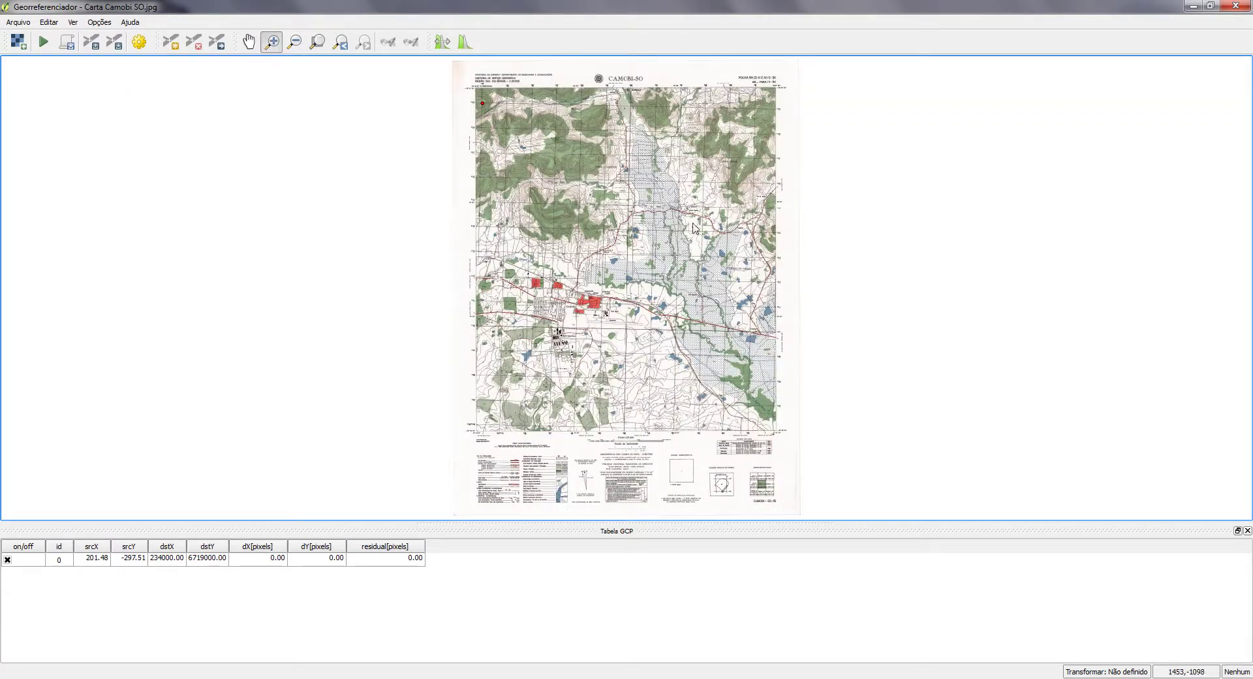
left_click_drag(714, 75, 802, 140)
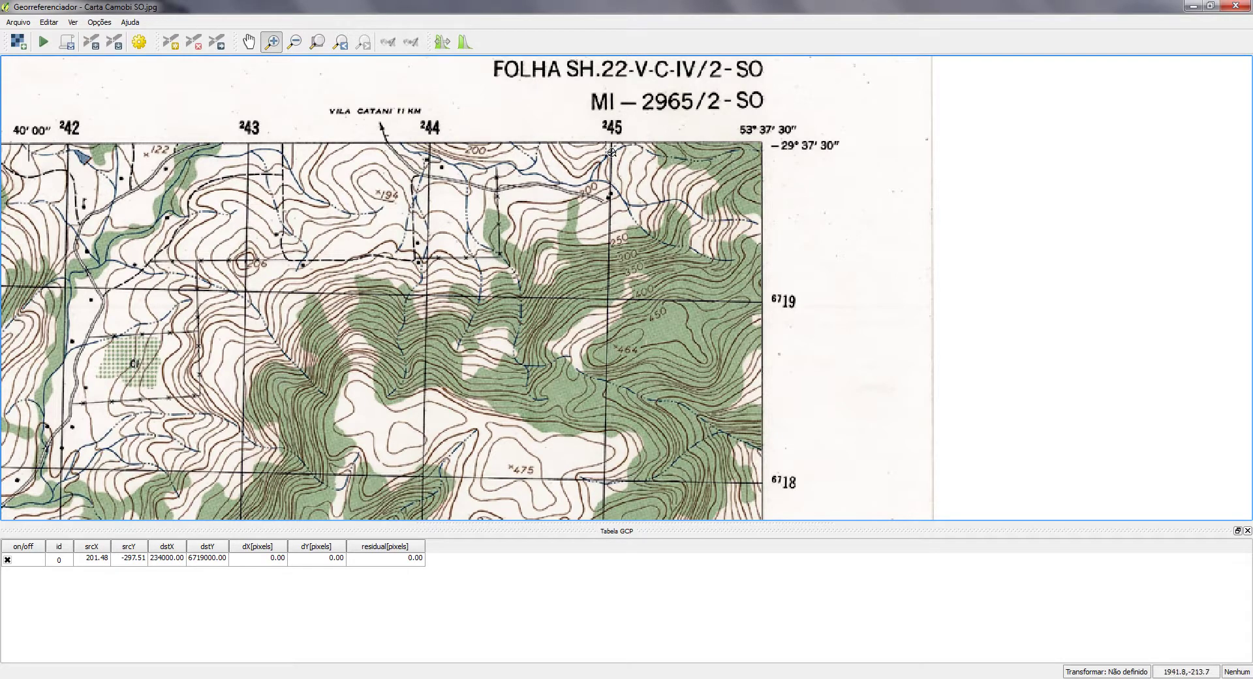
left_click_drag(570, 104, 859, 408)
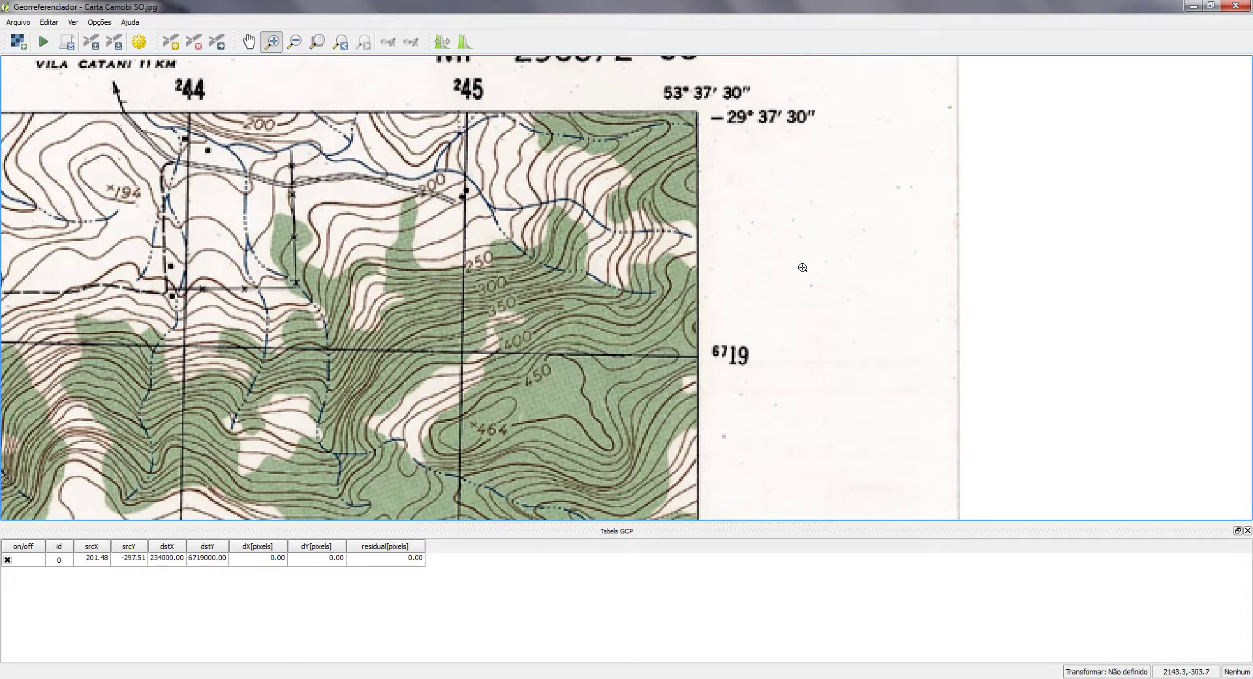
left_click(170, 44)
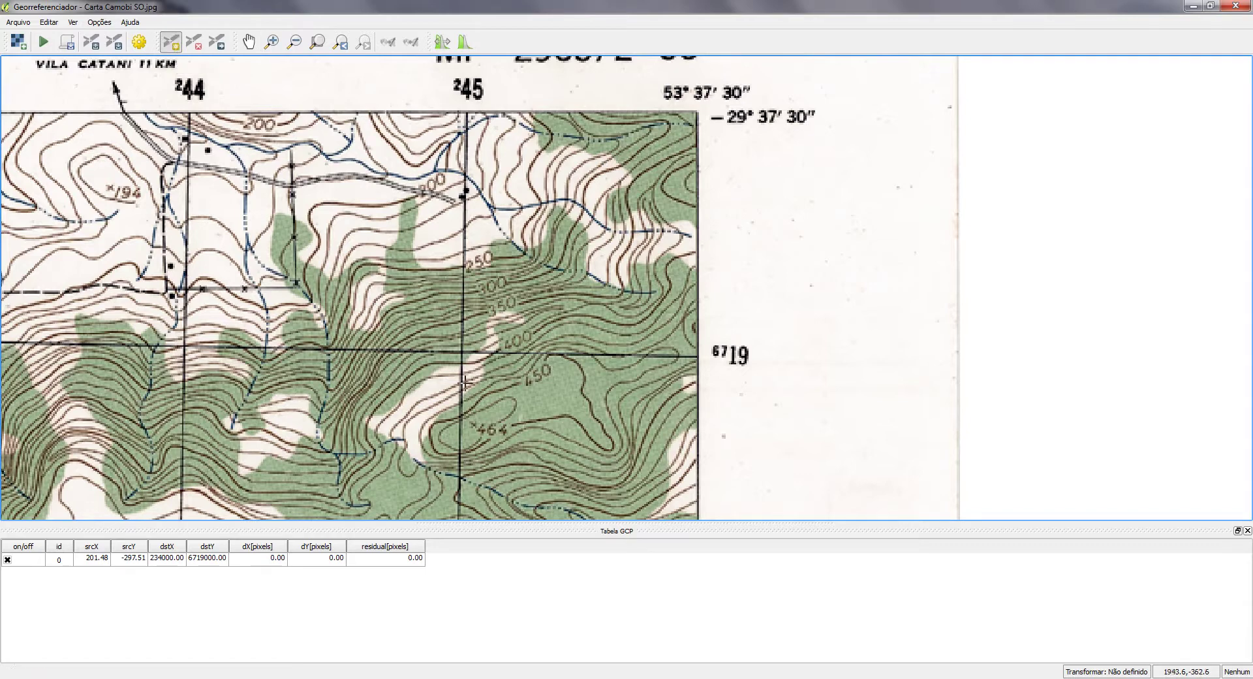
scroll(460, 352, "up", 1)
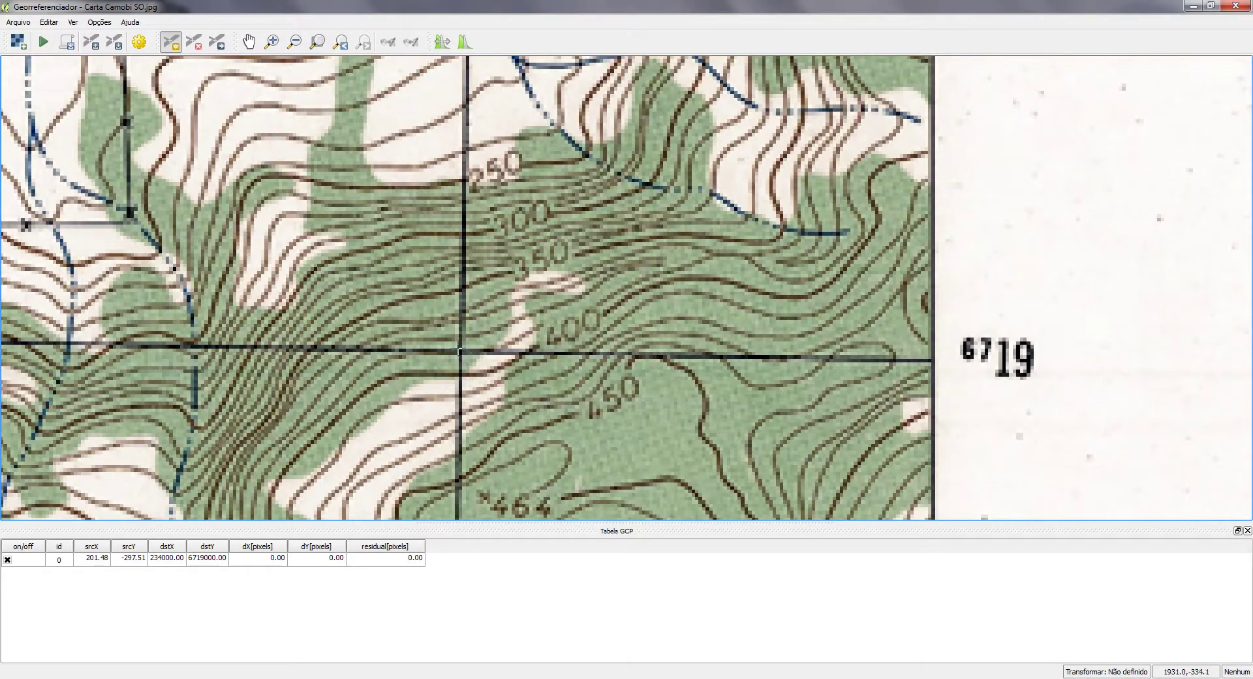
scroll(459, 351, "up", 4)
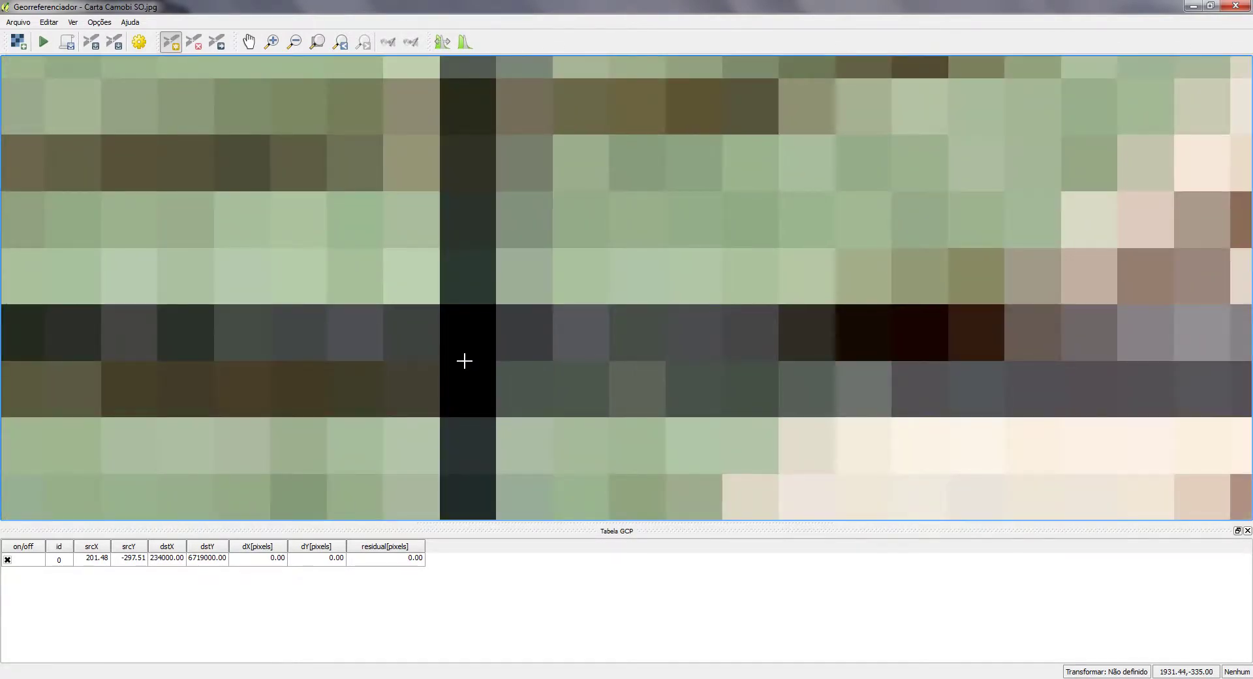
scroll(464, 360, "down", 4)
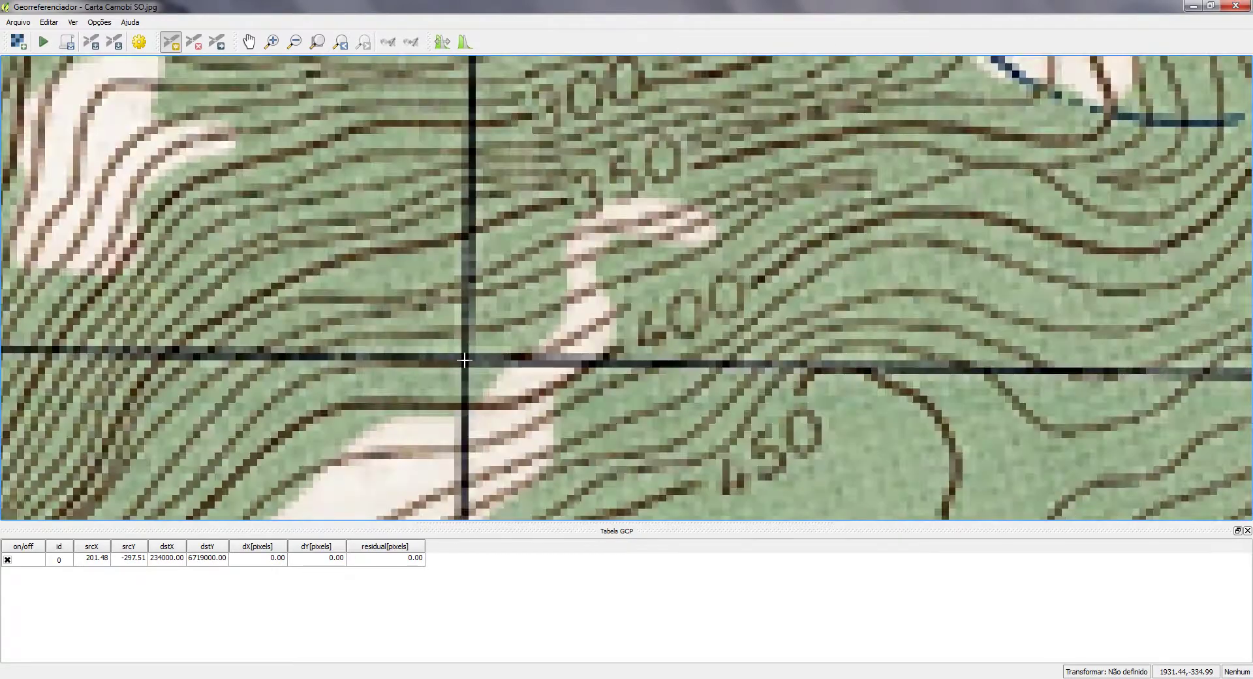
scroll(464, 359, "down", 2)
scroll(463, 359, "up", 4)
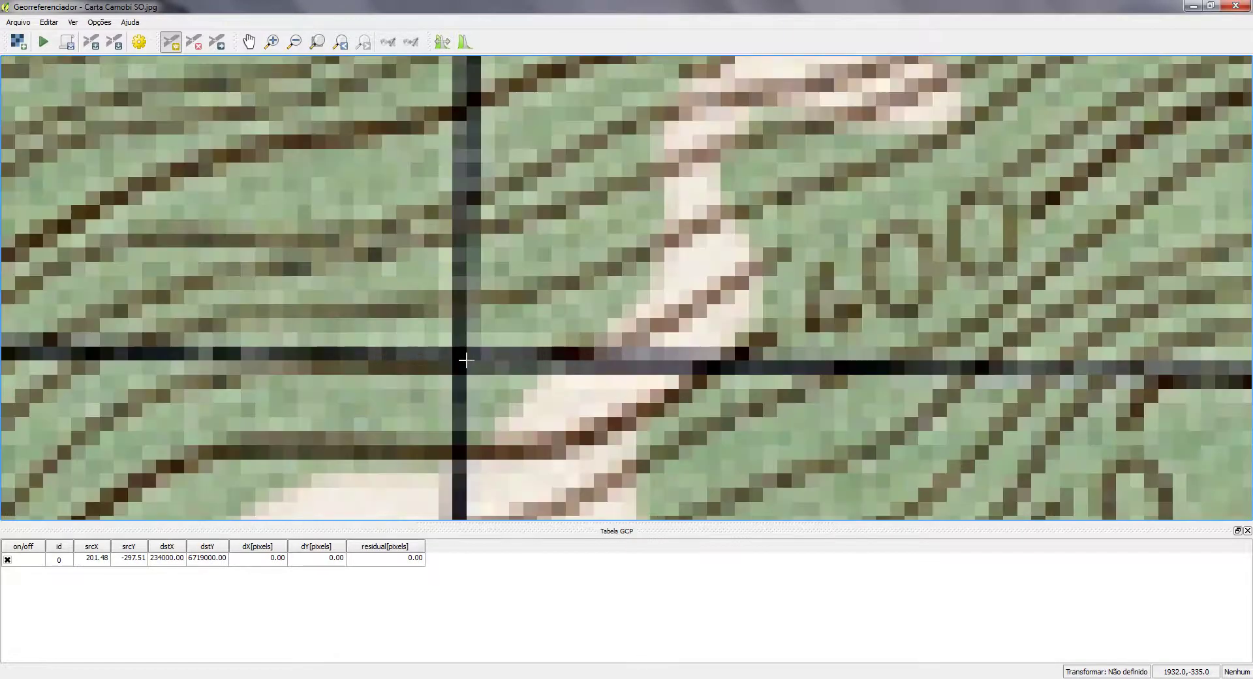
scroll(461, 359, "up", 1)
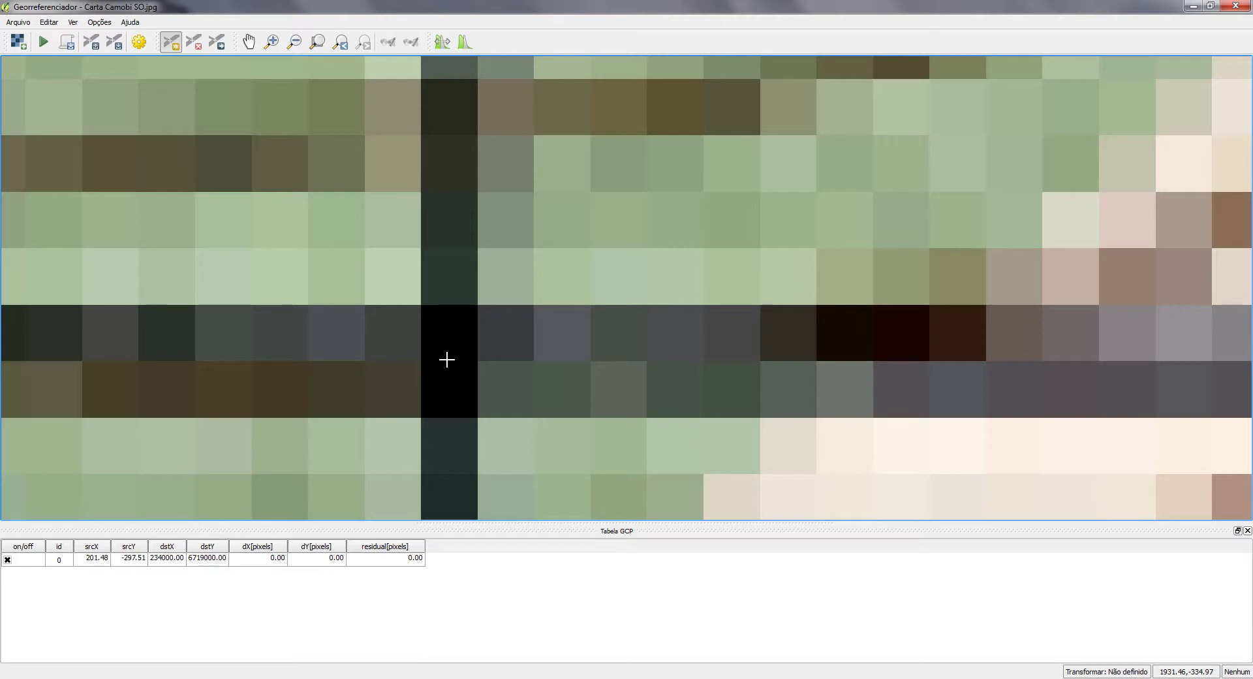
left_click(447, 360)
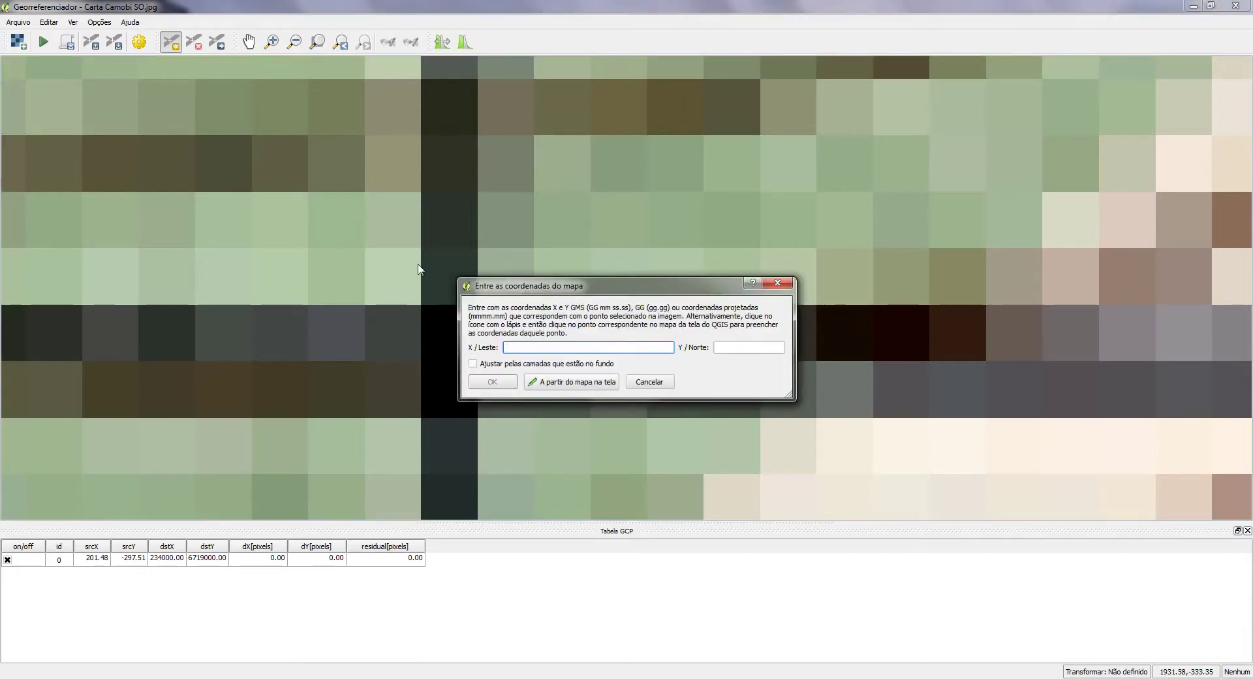
Assign the second control point the map coordinates X/Leste 245000 and Y/Norte 6719000.
scroll(406, 261, "down", 5)
scroll(406, 261, "down", 5)
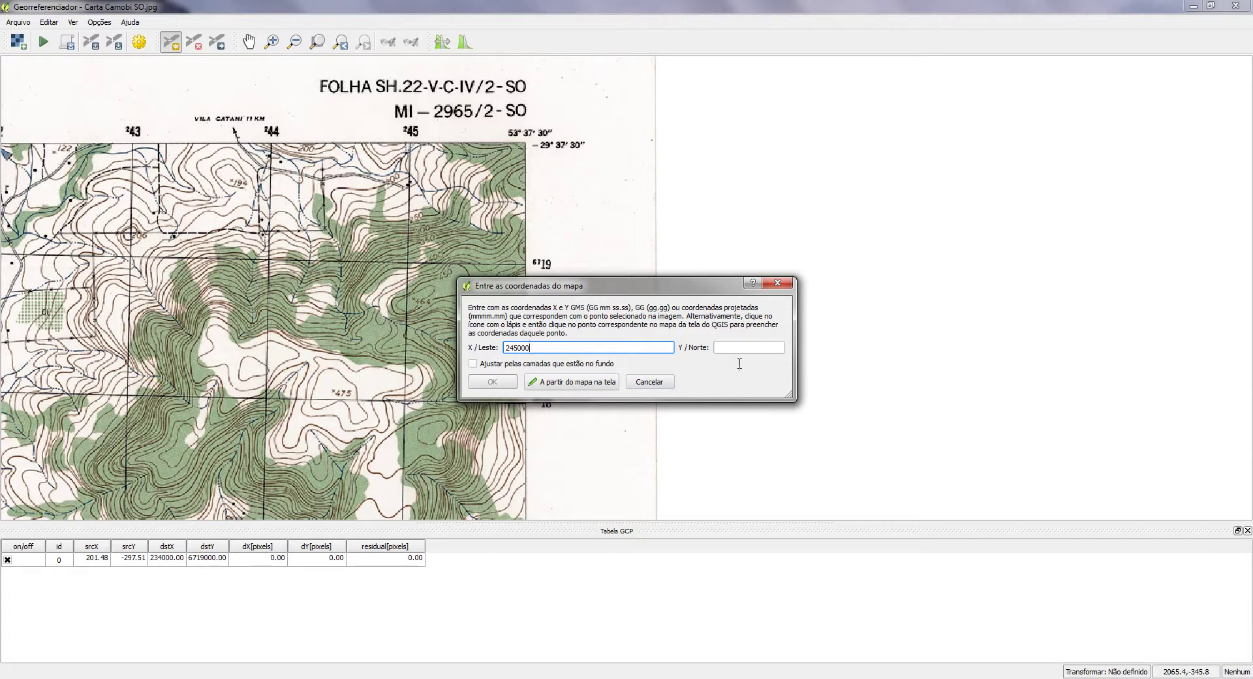
left_click(759, 349)
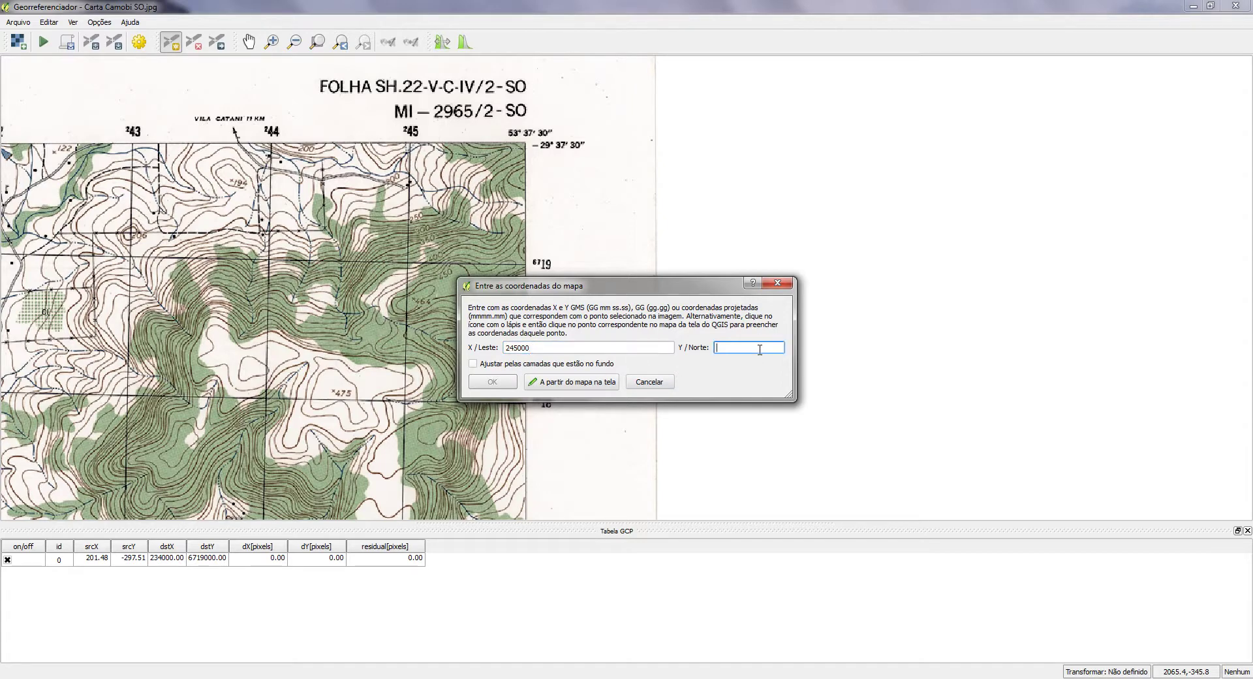
type("6719000")
left_click(493, 381)
scroll(410, 269, "up", 10)
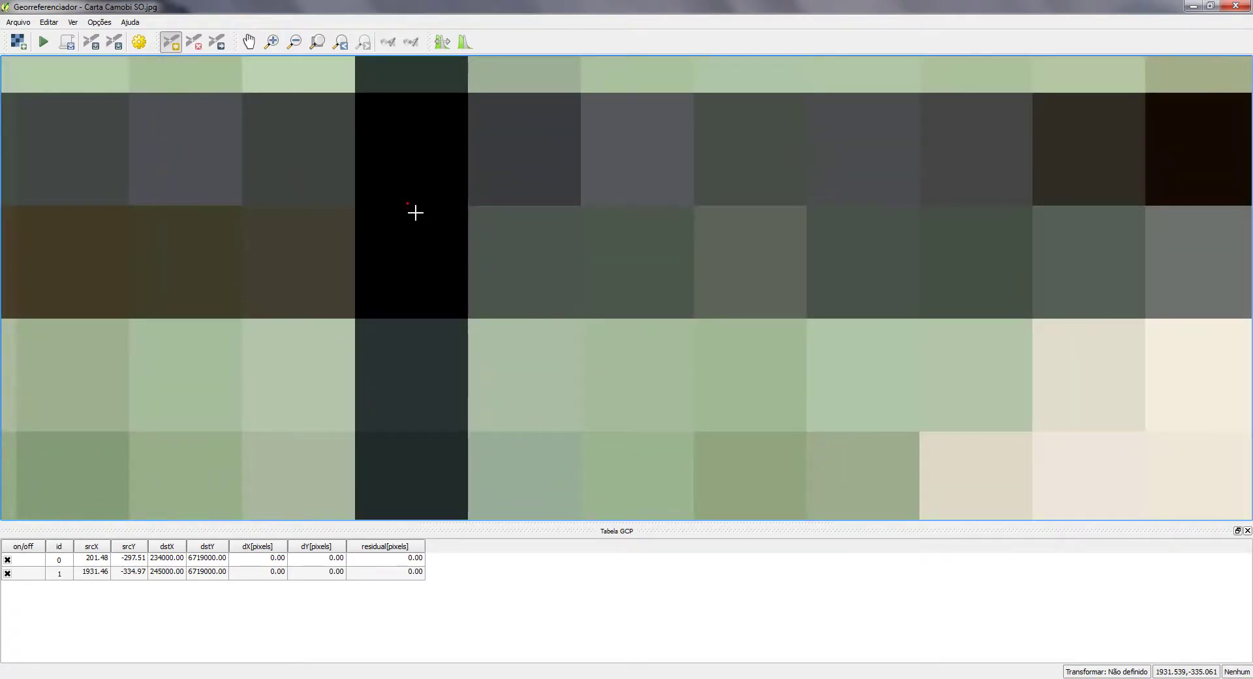
scroll(416, 212, "down", 5)
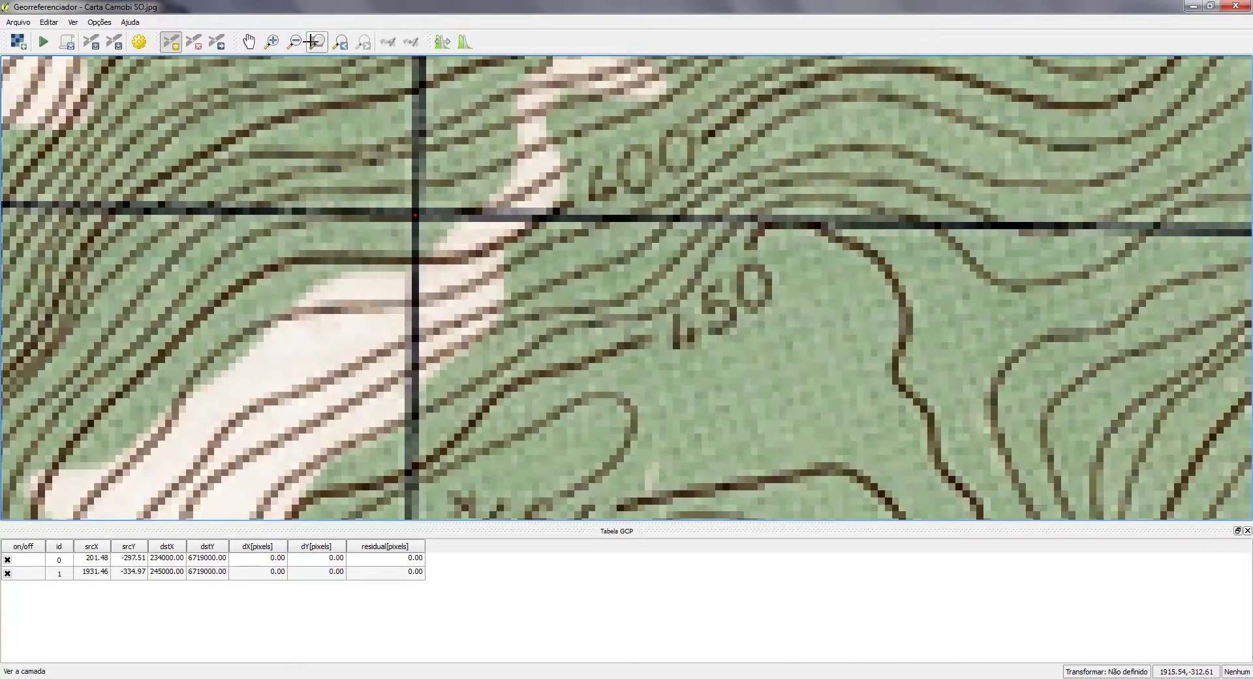
Mark a third control point in the map's southwest corner, at the exact pixel where grid lines 235 and 6706 cross.
left_click(318, 43)
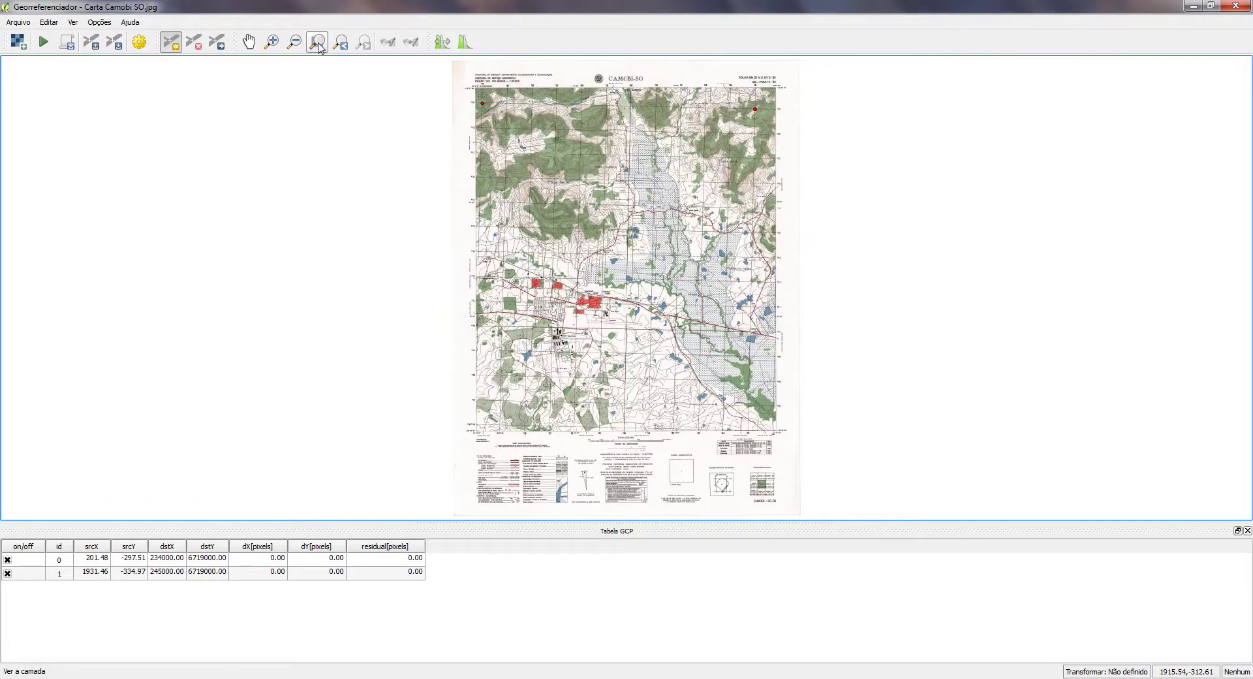
left_click(271, 42)
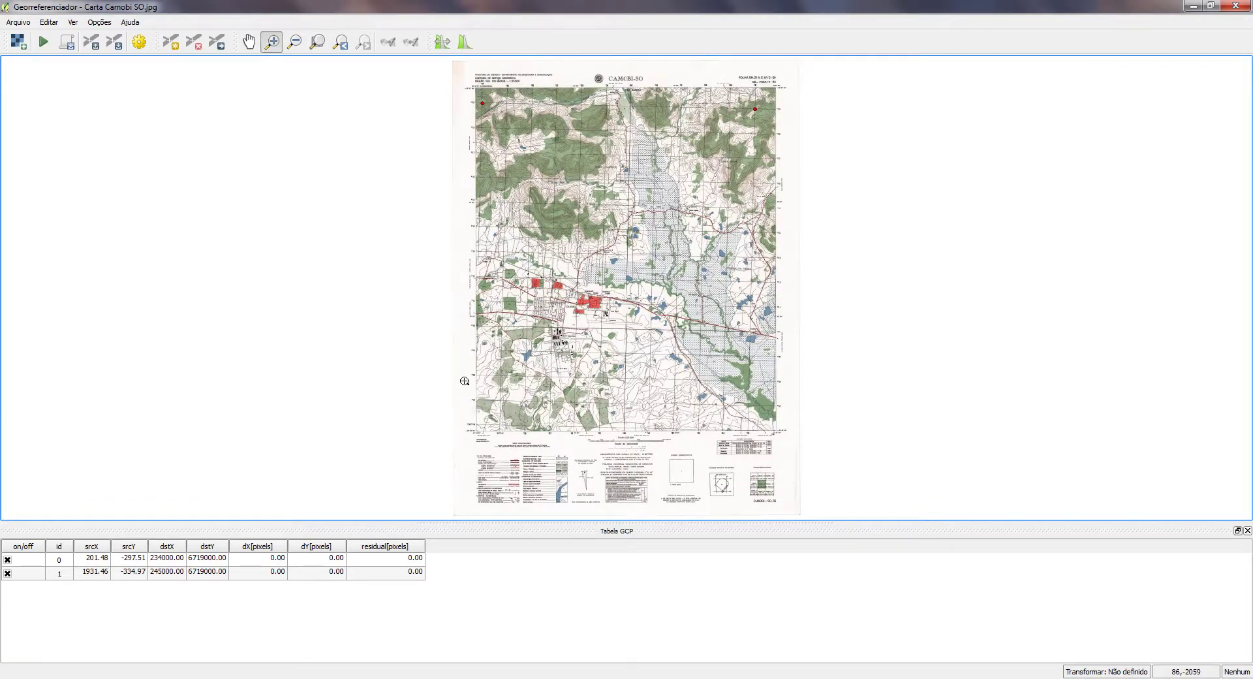
left_click_drag(460, 390, 523, 441)
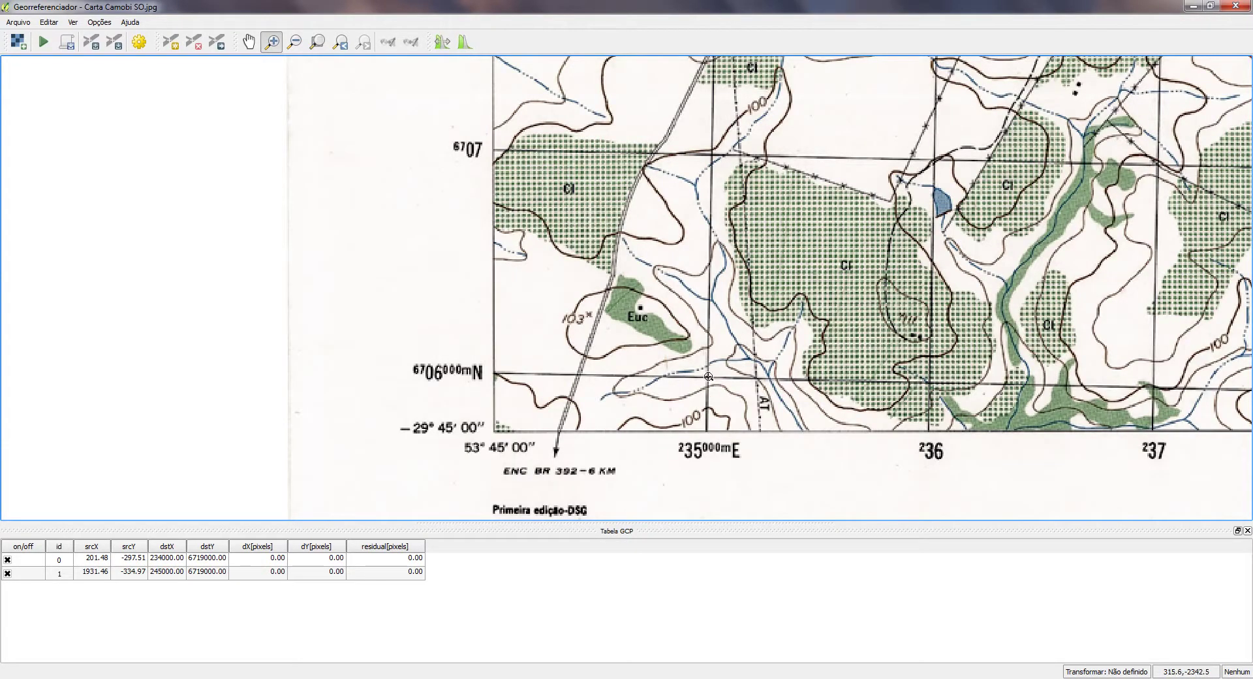
left_click_drag(389, 259, 824, 518)
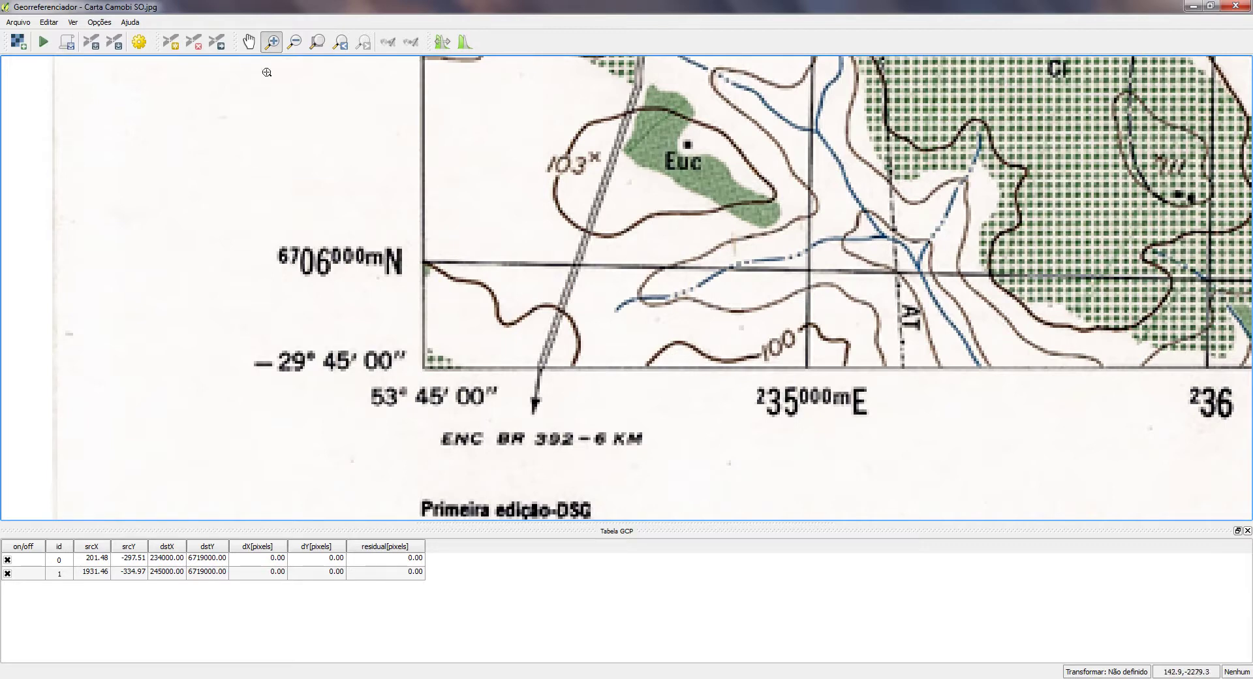
left_click(170, 42)
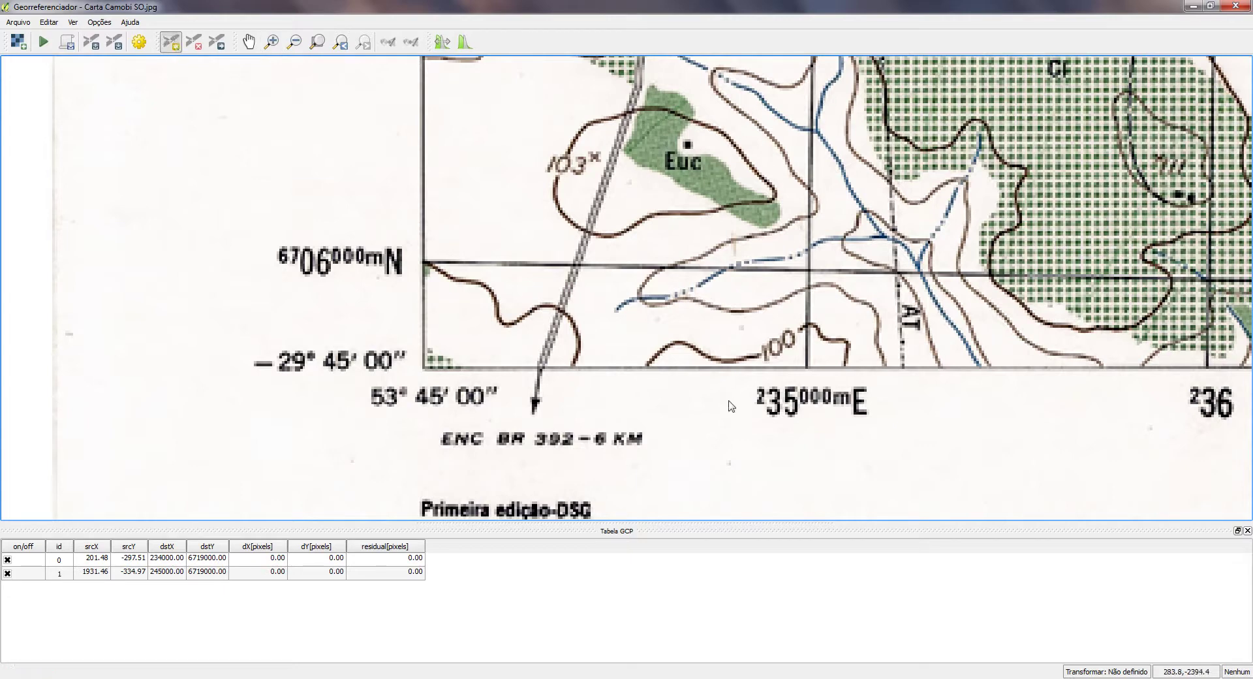
scroll(809, 270, "up", 1)
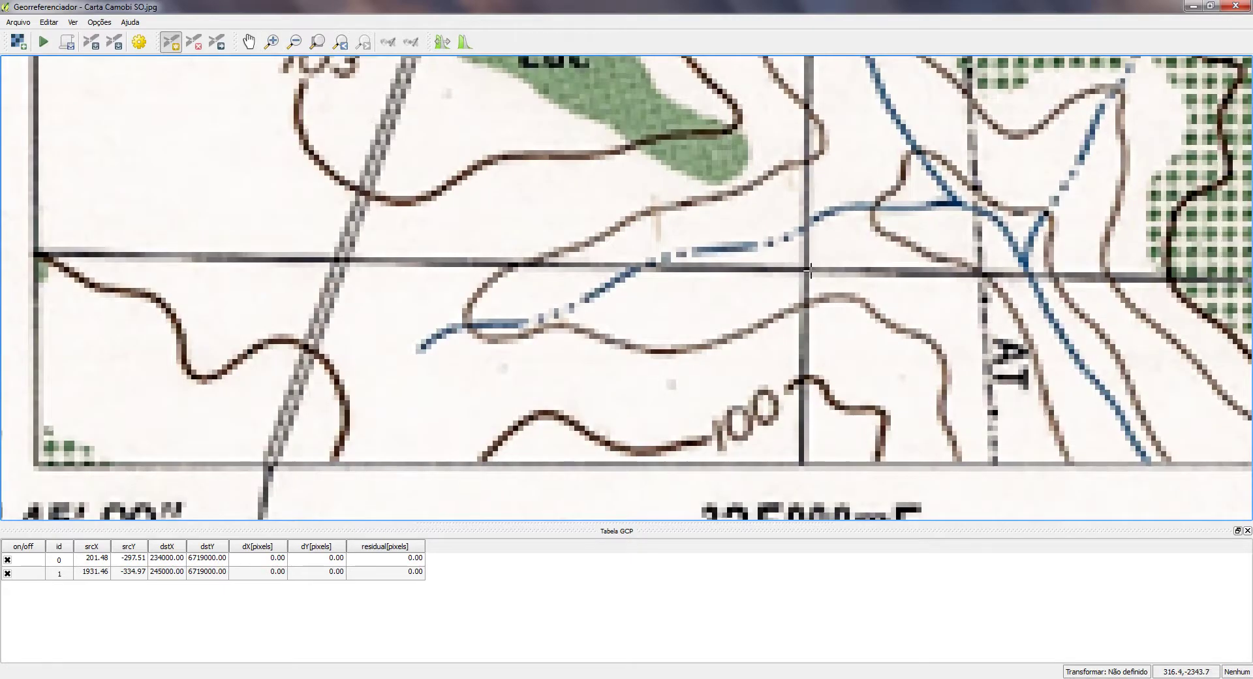
scroll(810, 270, "up", 4)
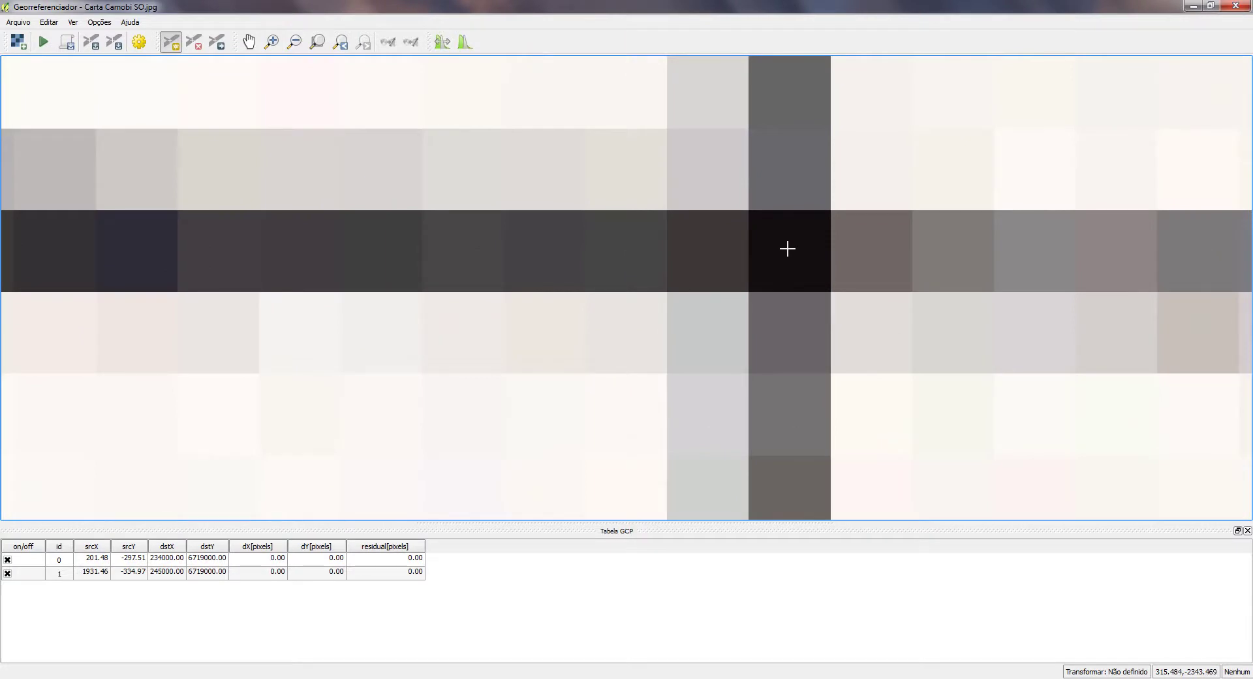
left_click(787, 249)
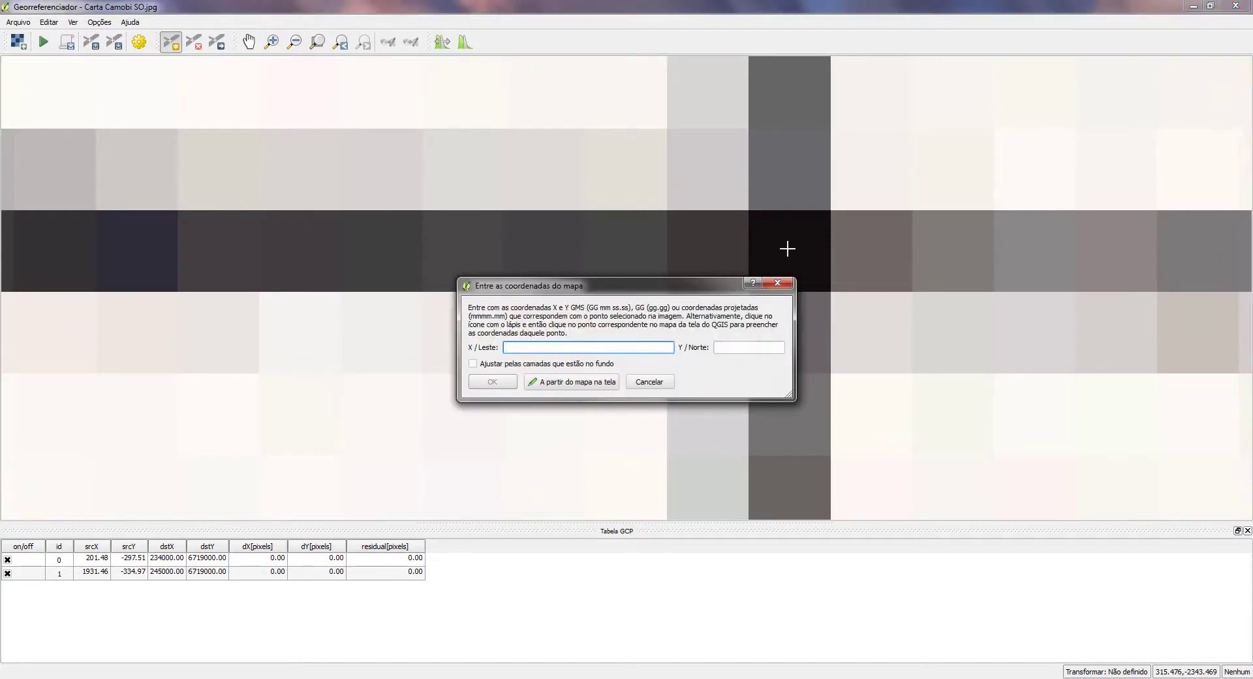
Assign the third control point the map coordinates X/Leste 235000 and Y/Norte 6706000.
scroll(787, 248, "down", 2)
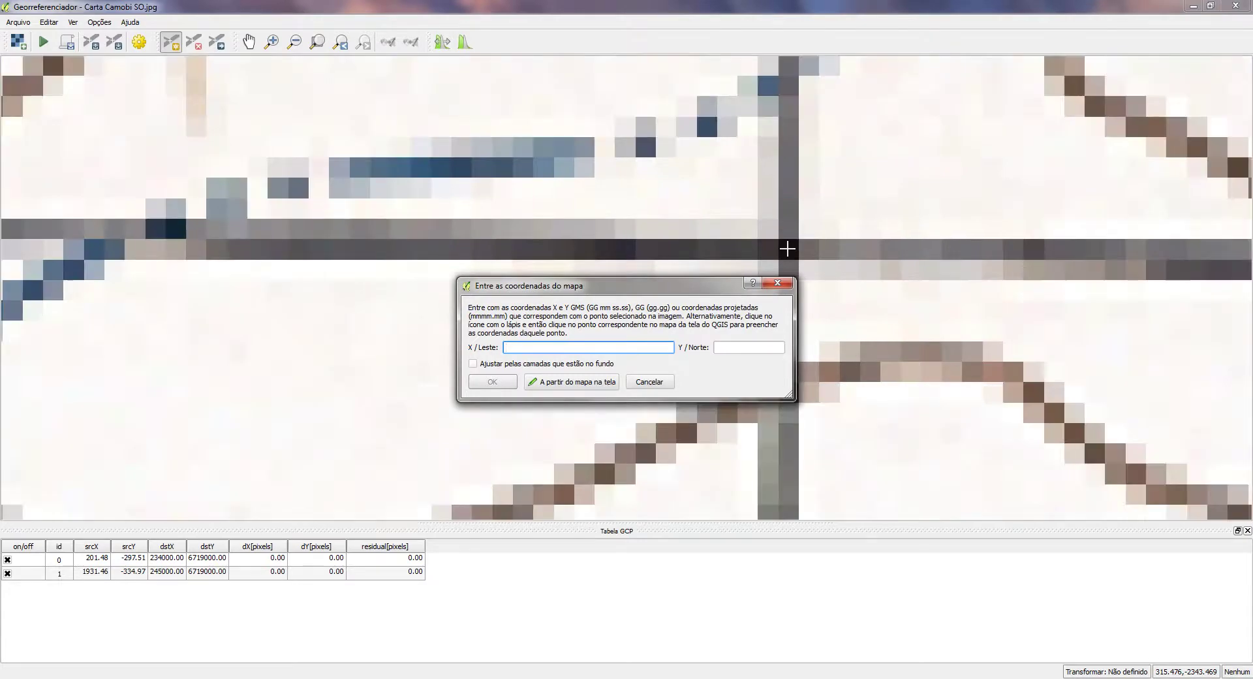
scroll(787, 249, "down", 4)
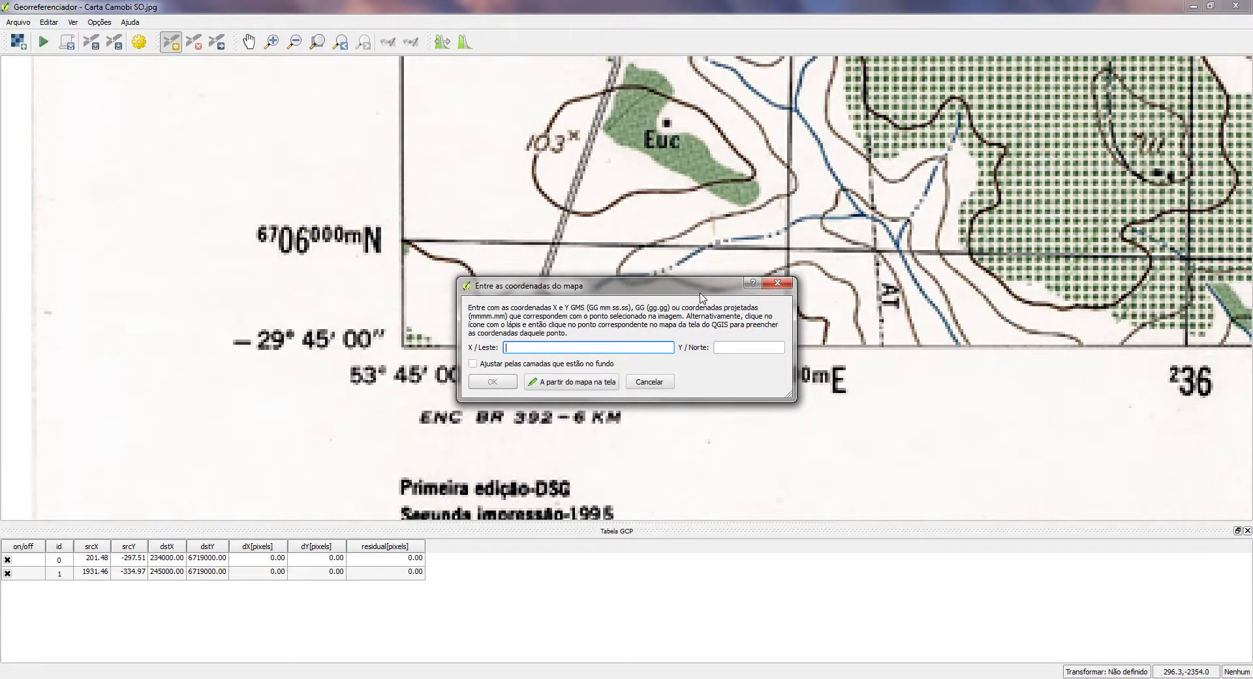
left_click_drag(700, 292, 740, 214)
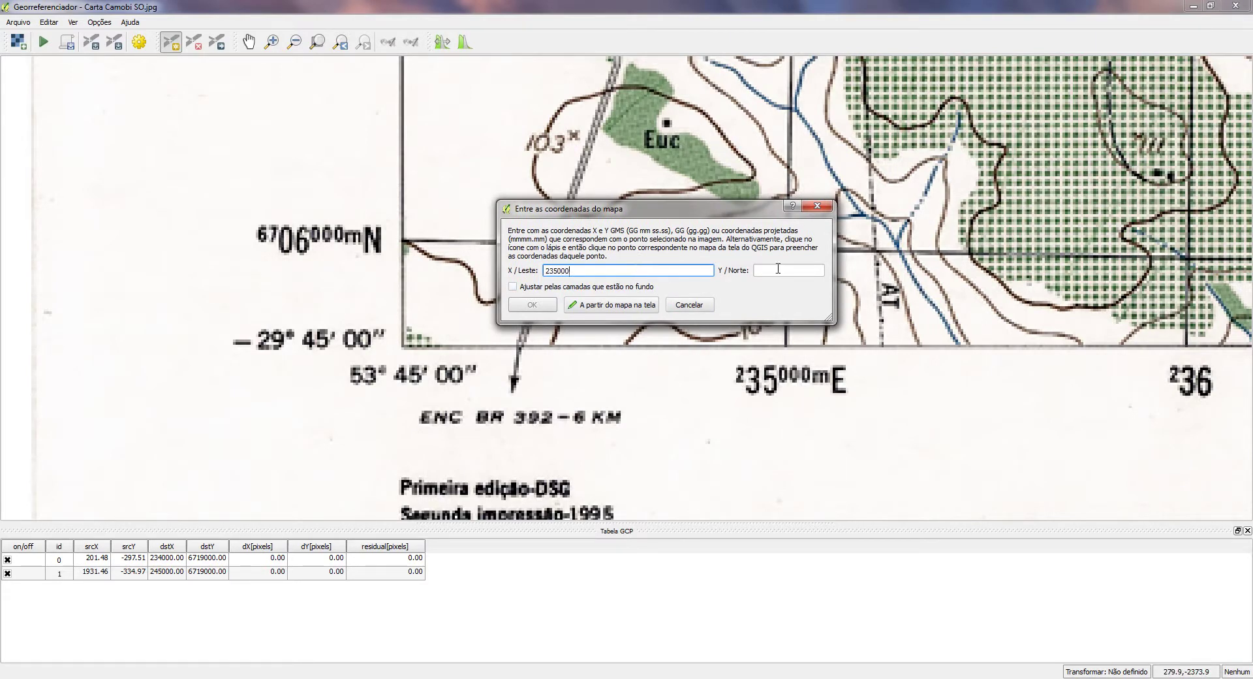
left_click(777, 270)
type("6706000")
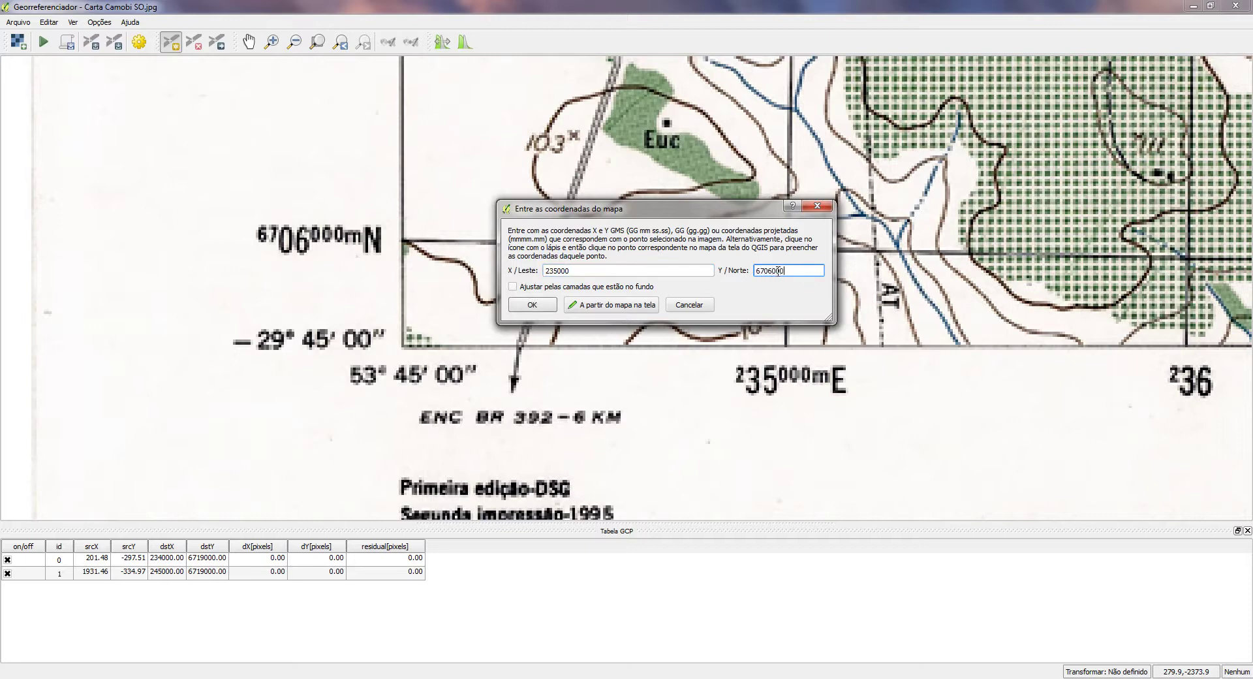
left_click(539, 306)
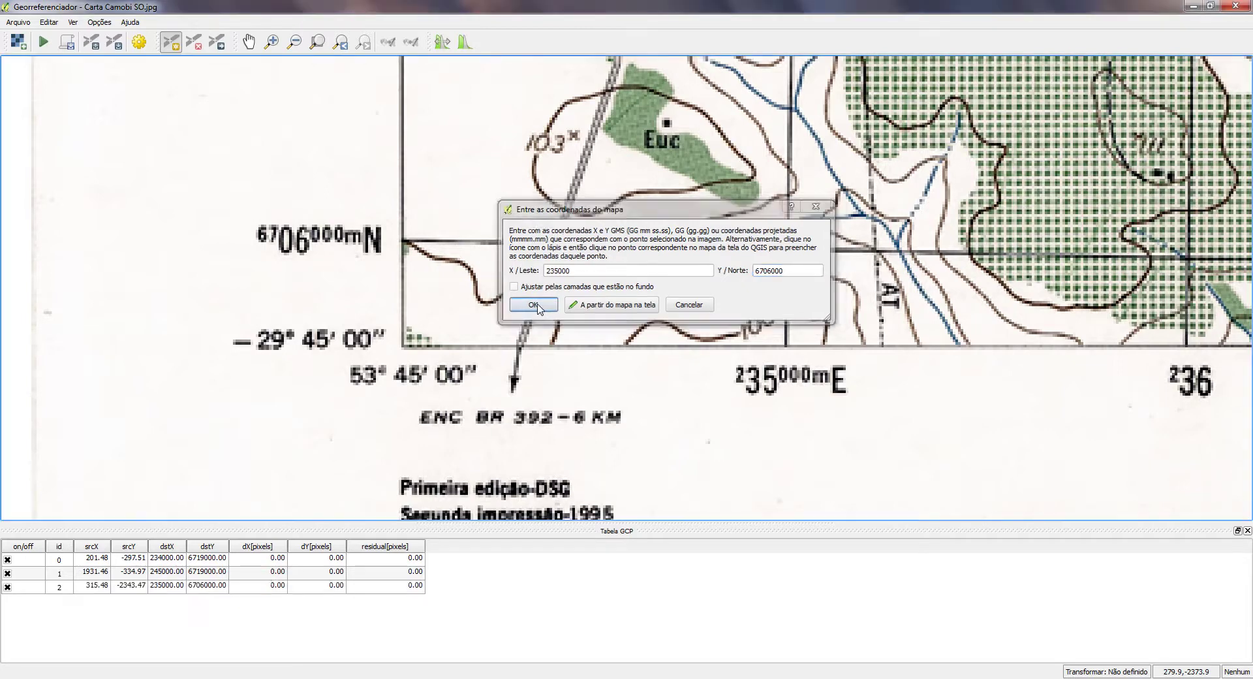
Mark a fourth control point in the map's southeast corner, at the exact pixel where grid lines 245 and 6707 cross.
left_click(317, 43)
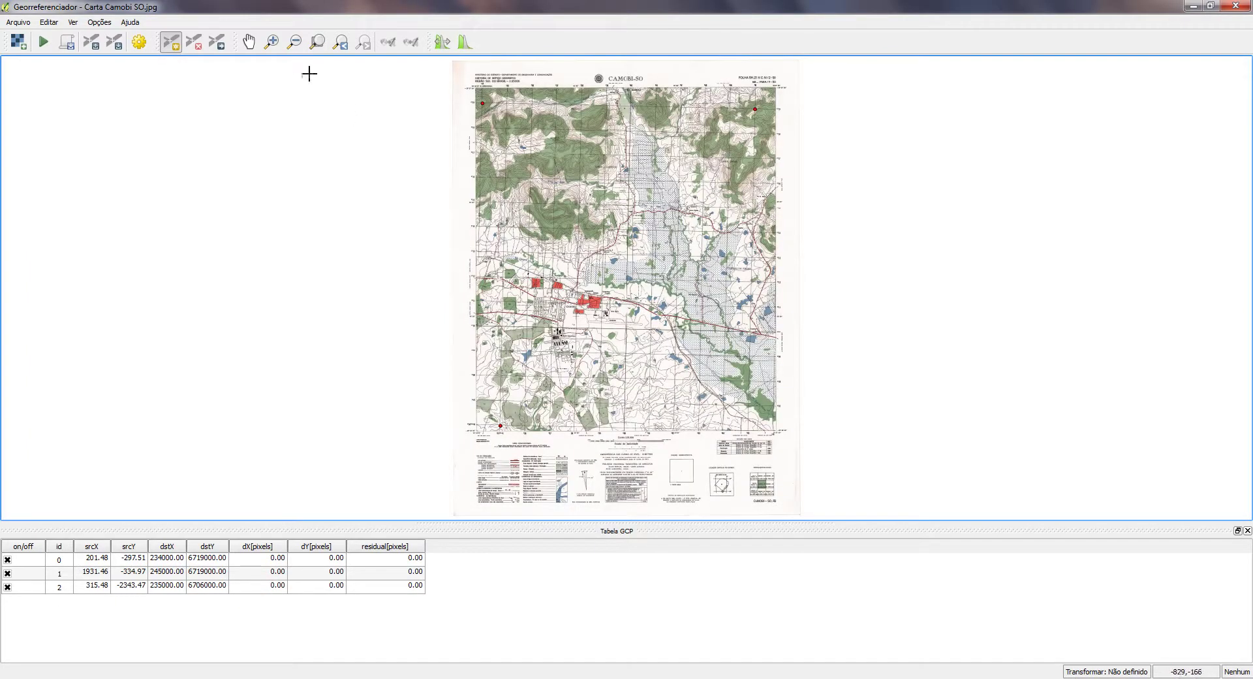
left_click(272, 42)
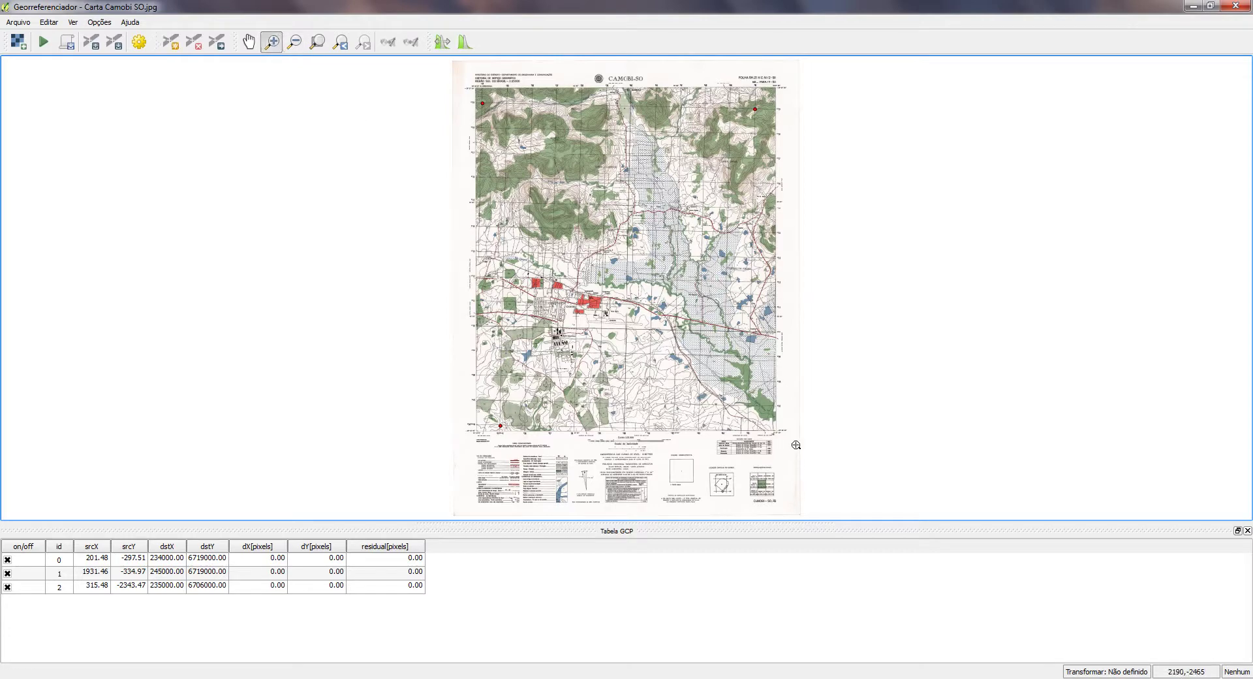
left_click_drag(798, 449, 721, 394)
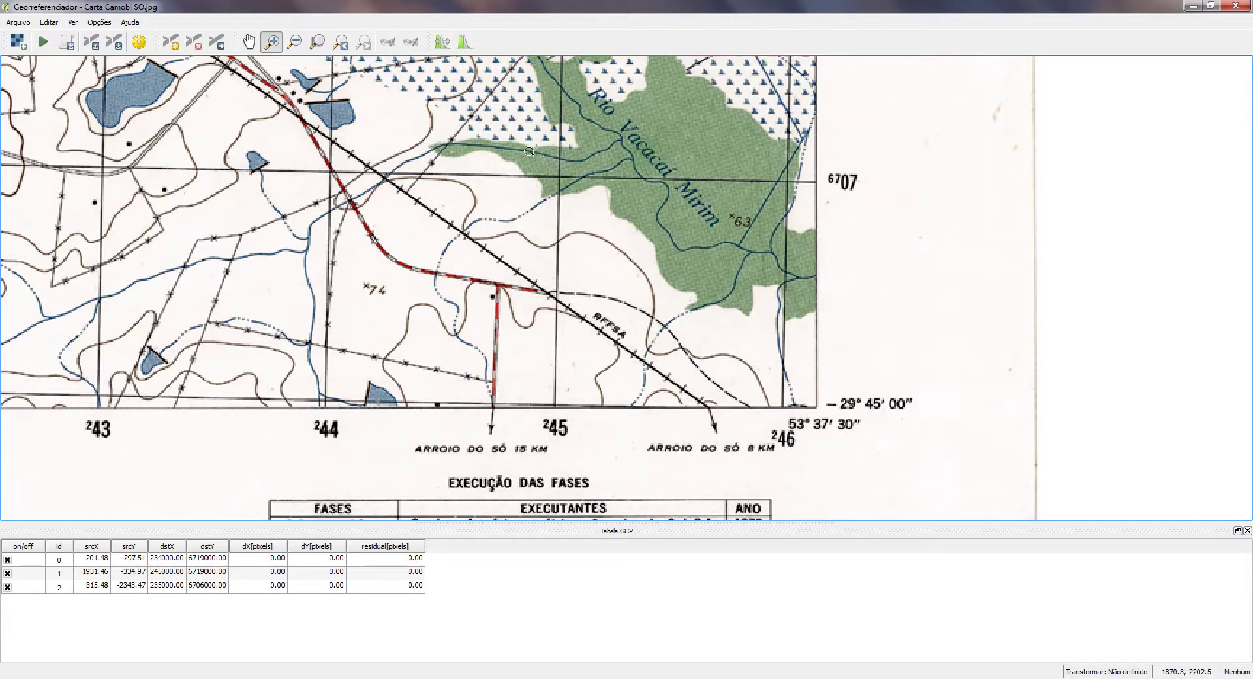
left_click(172, 43)
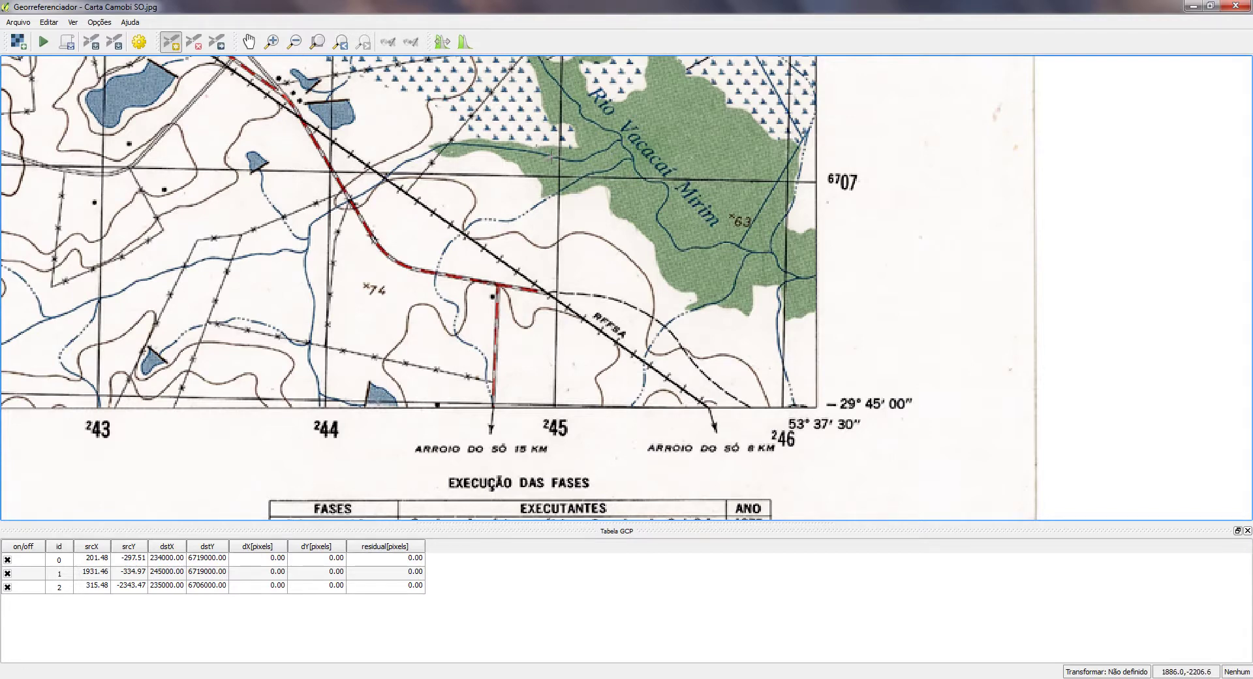
scroll(563, 177, "up", 5)
scroll(567, 176, "up", 4)
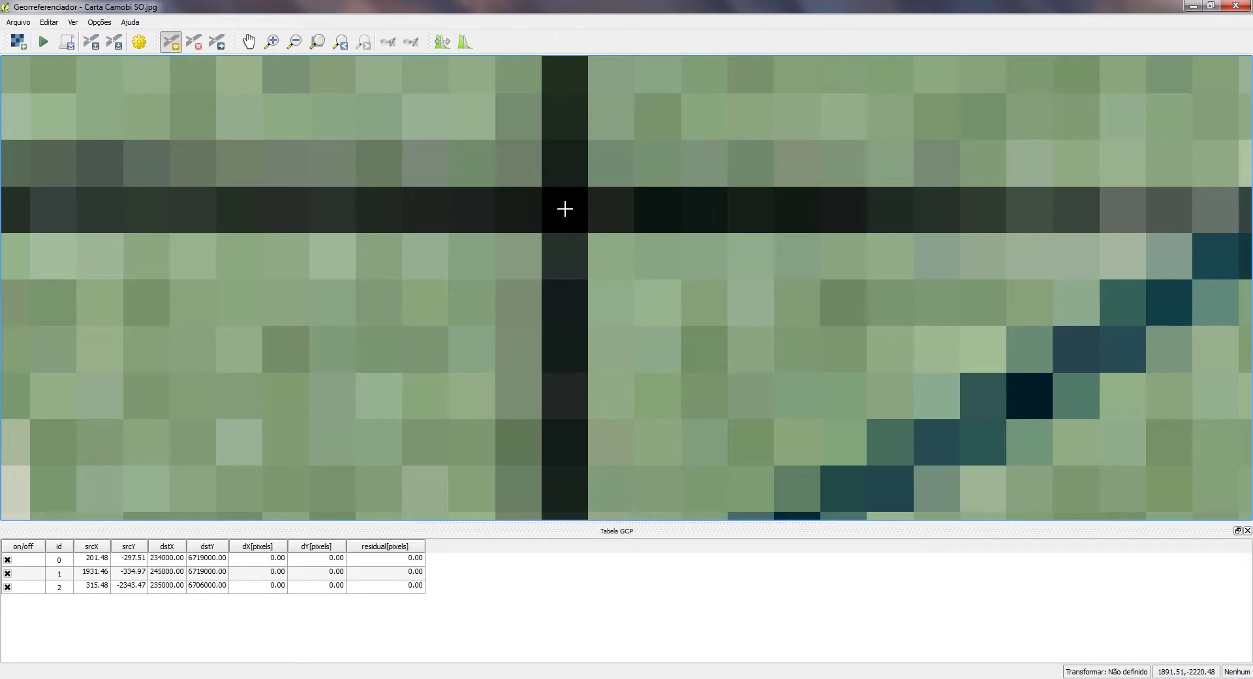
left_click(565, 209)
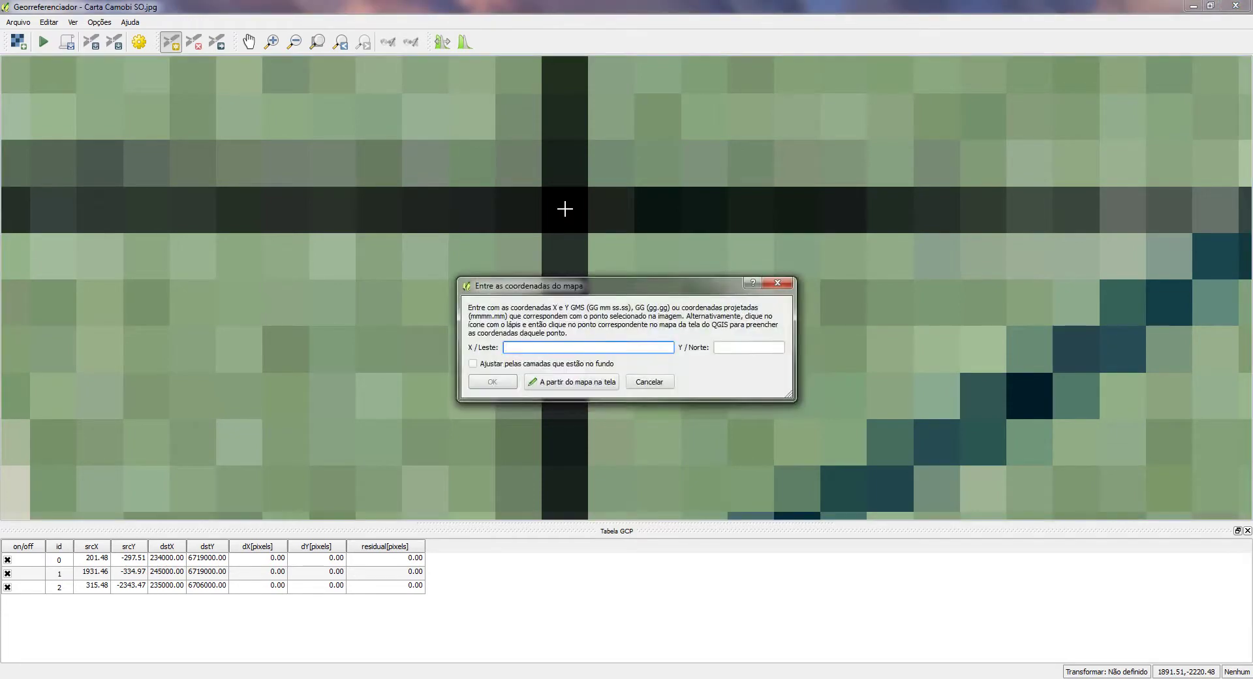
Assign the fourth control point the map coordinates X/Leste 245000 and Y/Norte 6707000, and show the whole map.
scroll(565, 209, "down", 3)
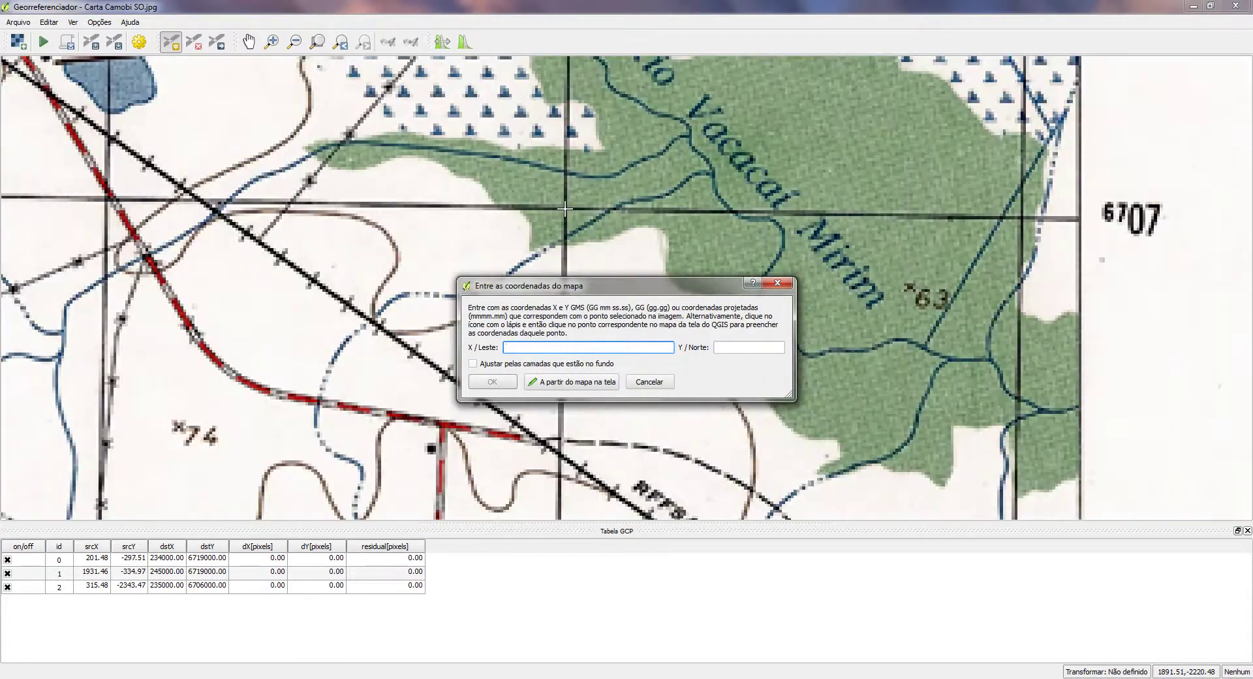
scroll(565, 209, "down", 1)
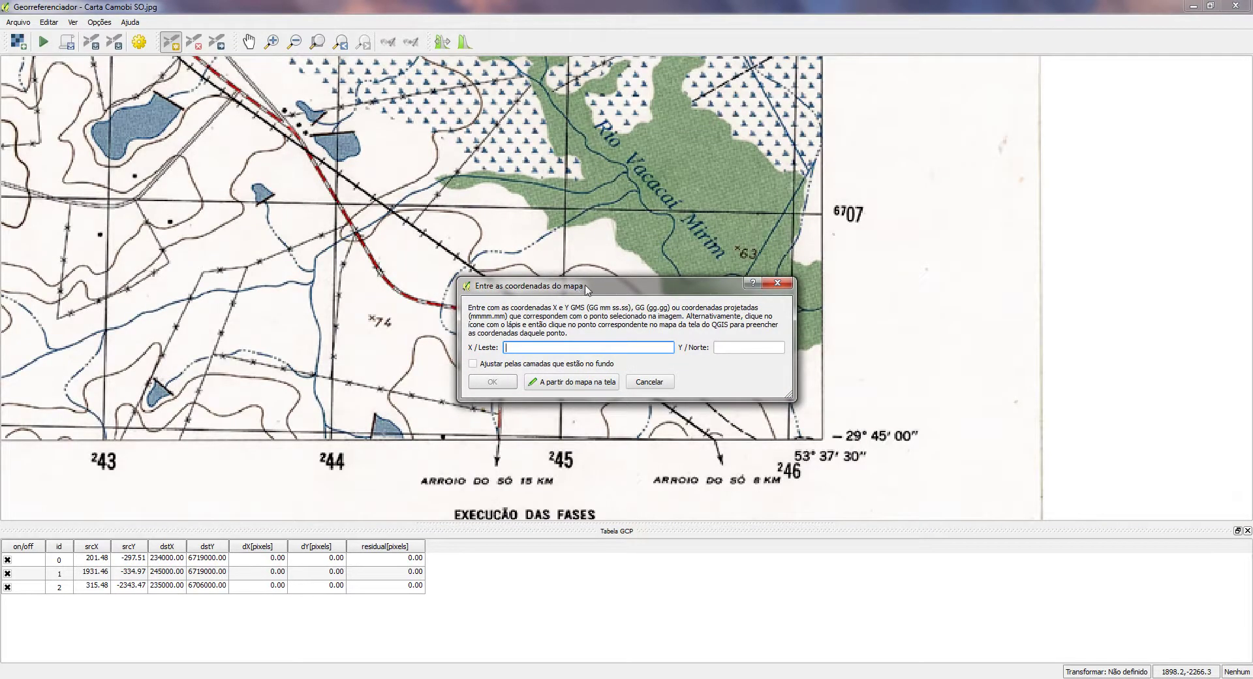
left_click_drag(586, 287, 646, 269)
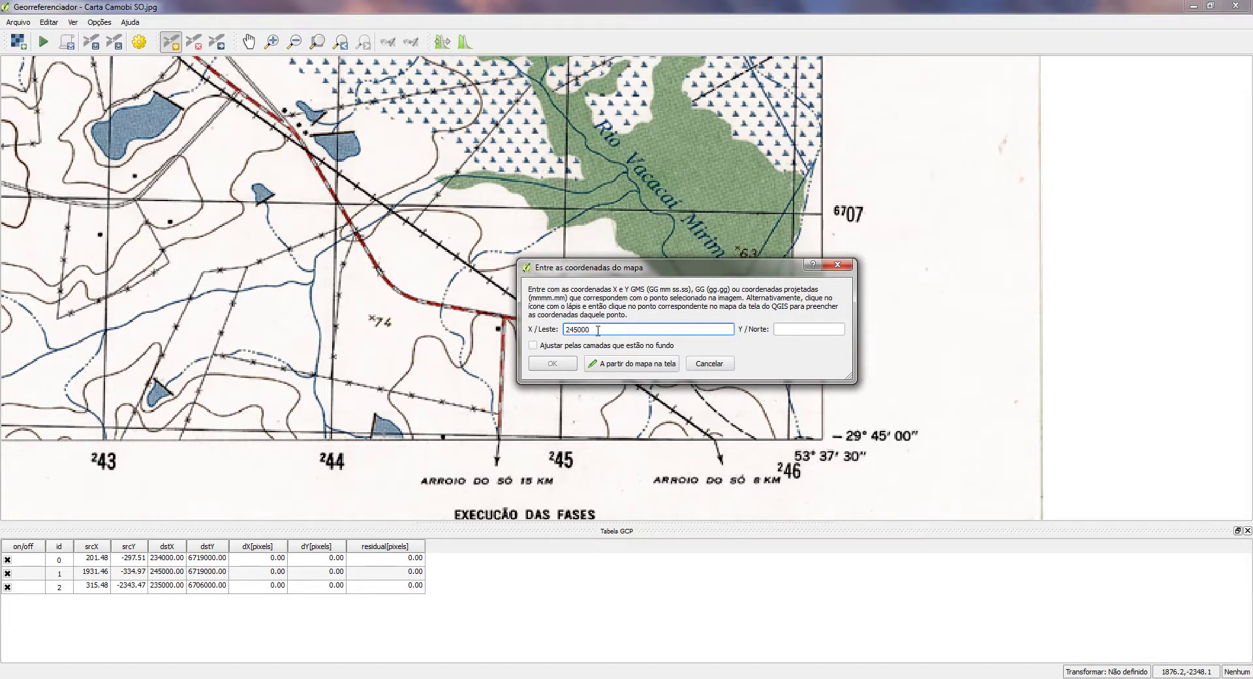
left_click(808, 330)
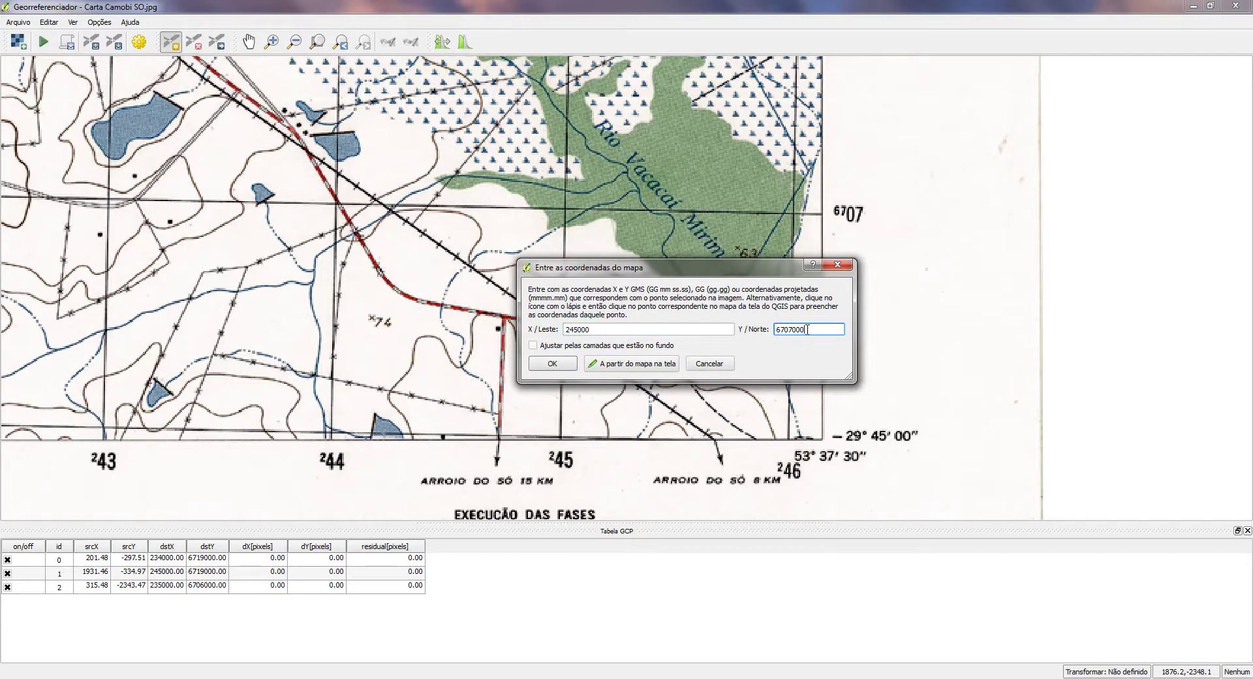
left_click(552, 364)
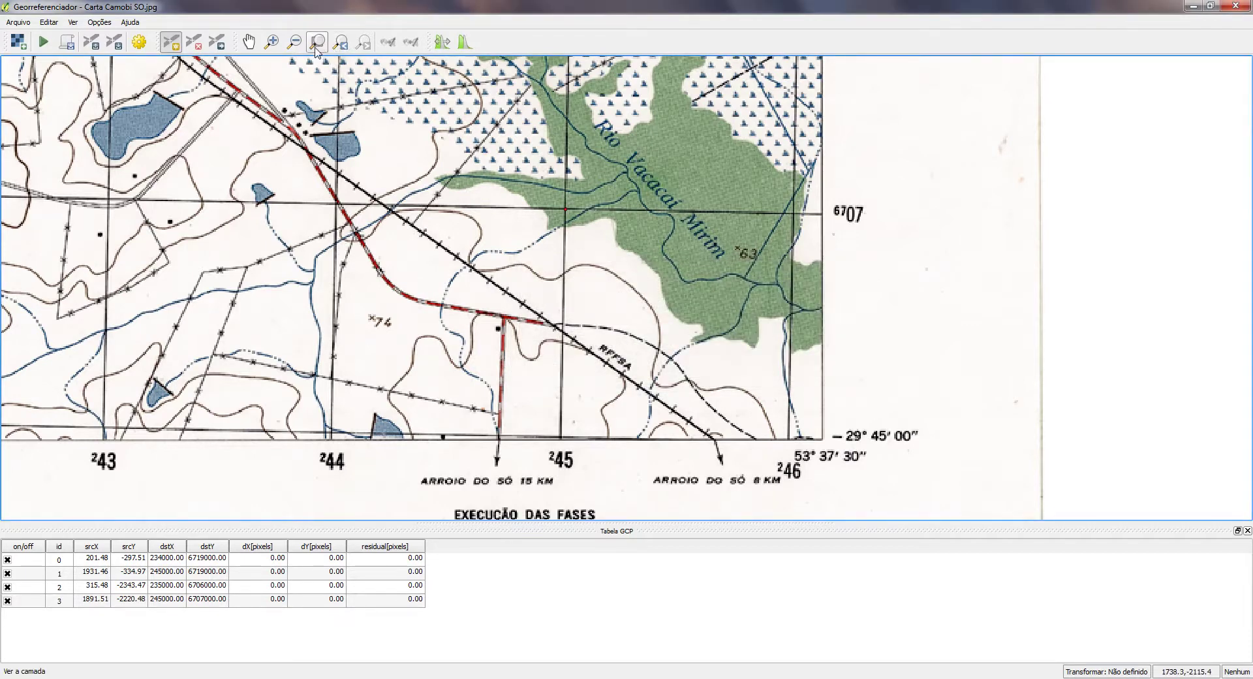
left_click(316, 46)
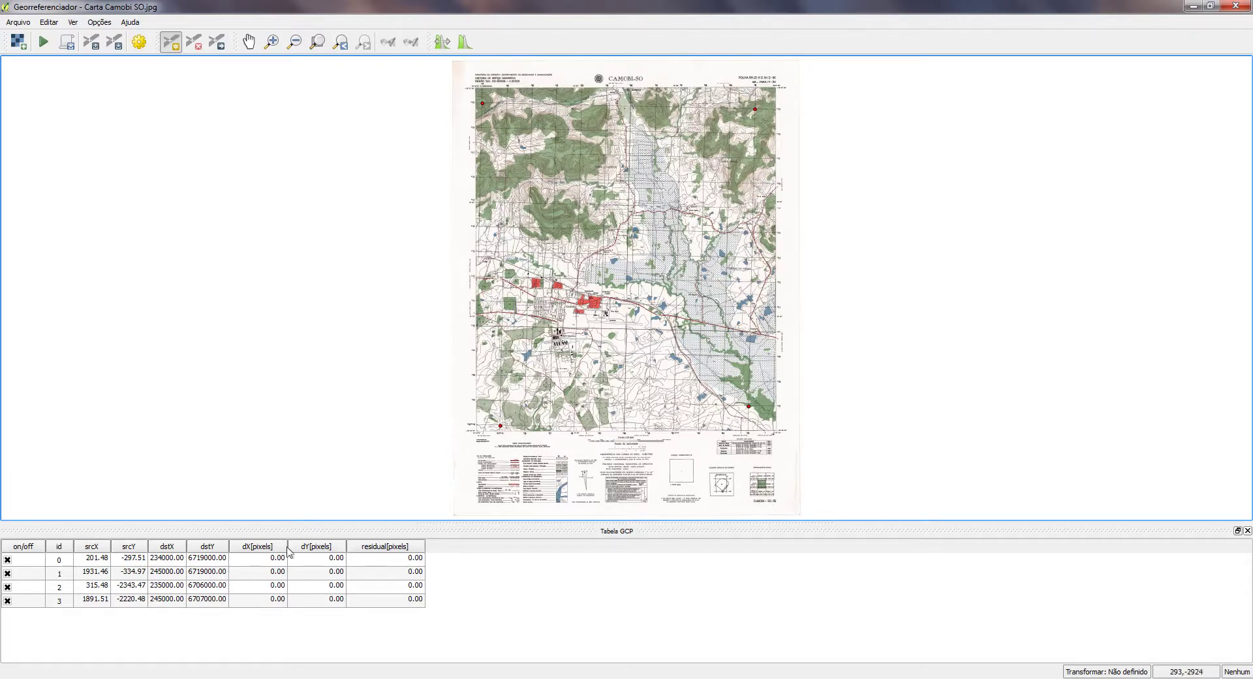
Open the transformation settings, keep Polinomial 1 as the transformation type and set the resampling method to Vizinho mais próximo.
left_click(137, 44)
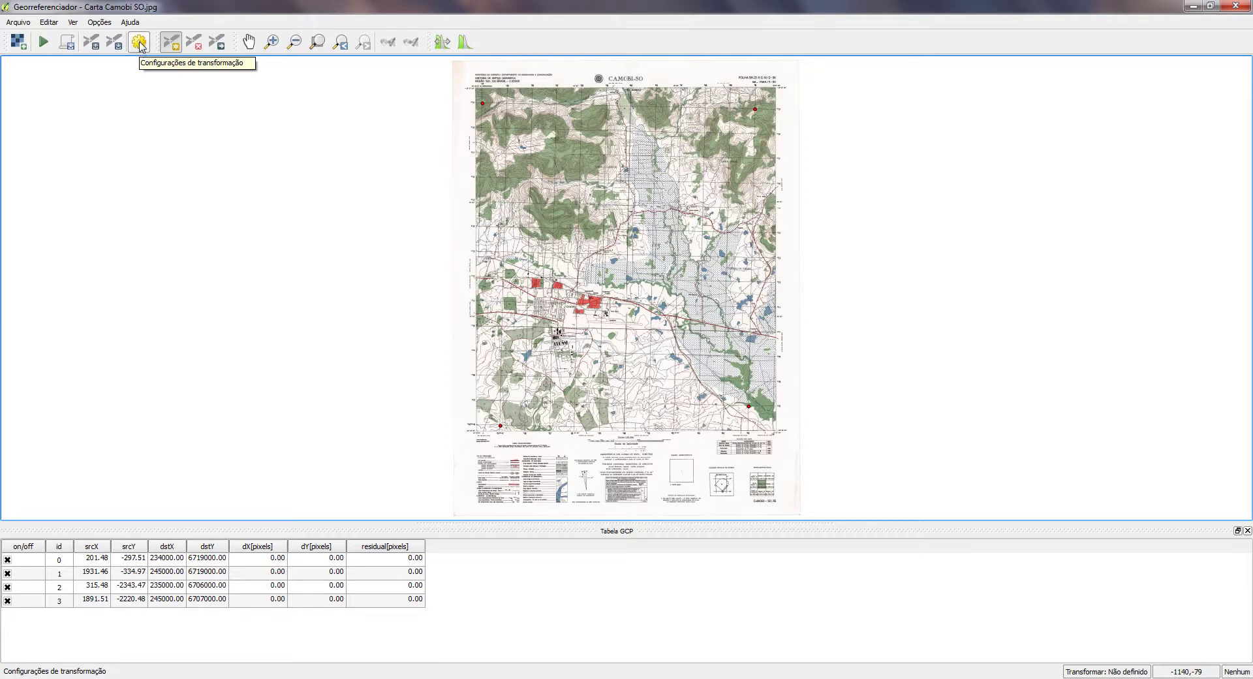
left_click(142, 46)
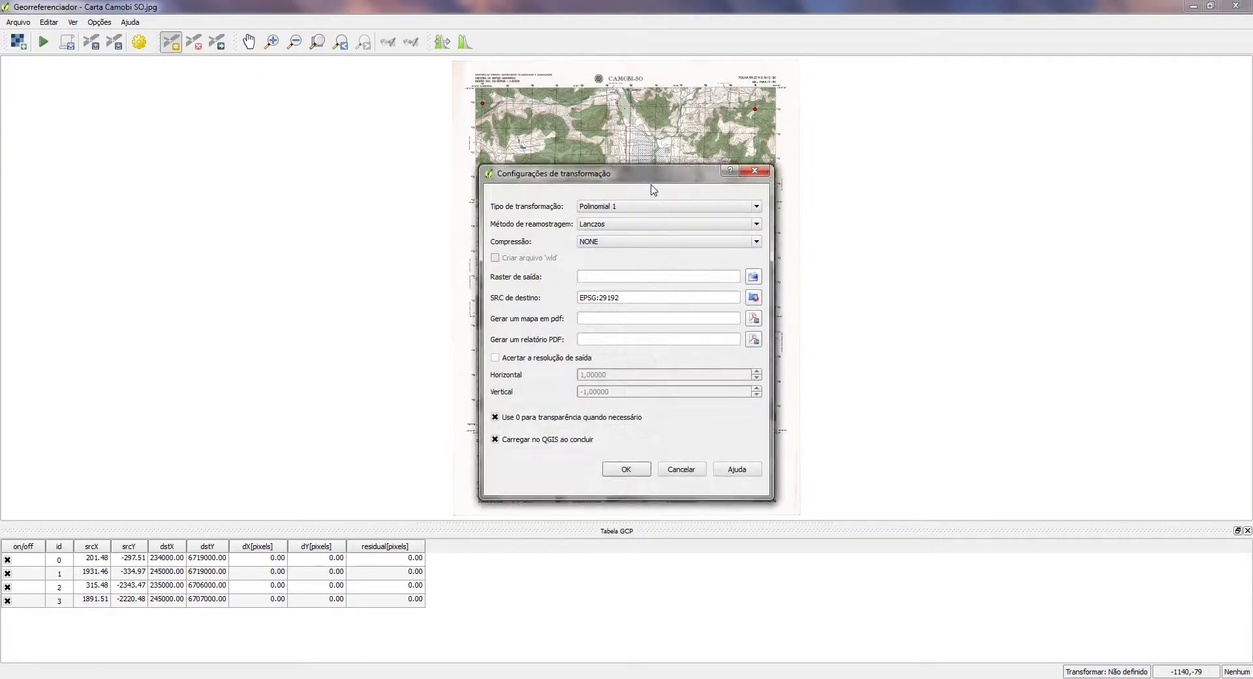
left_click(661, 206)
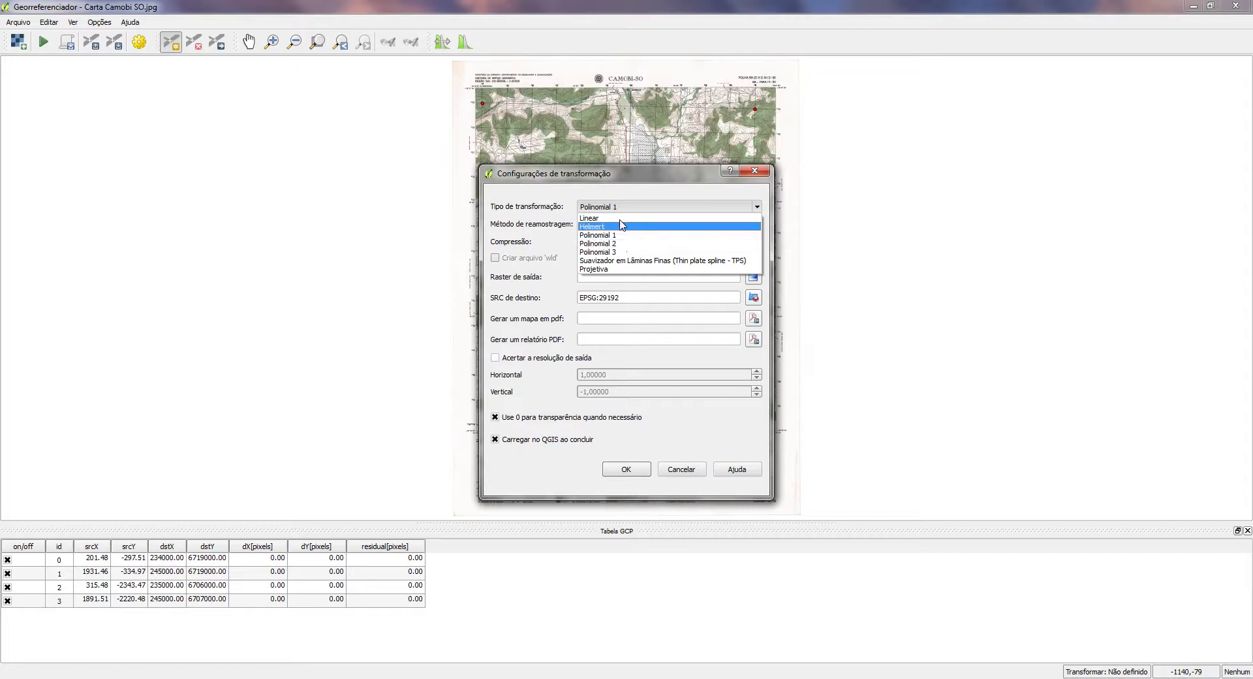
left_click(628, 175)
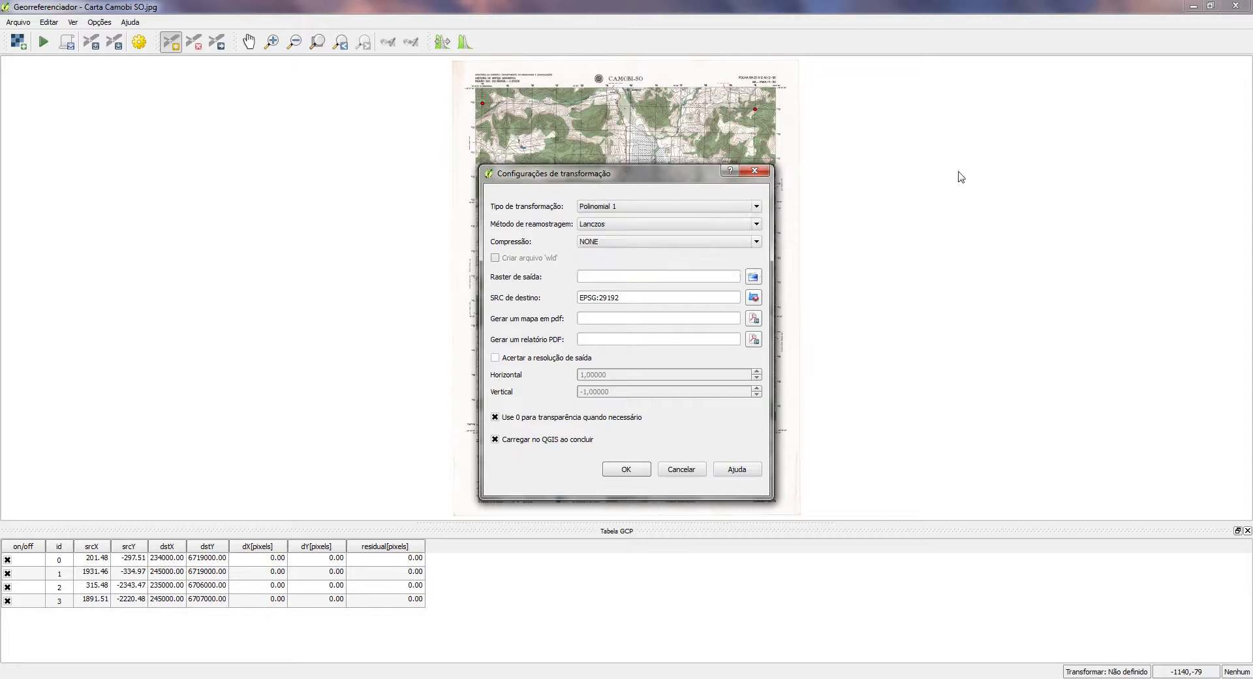
left_click(619, 226)
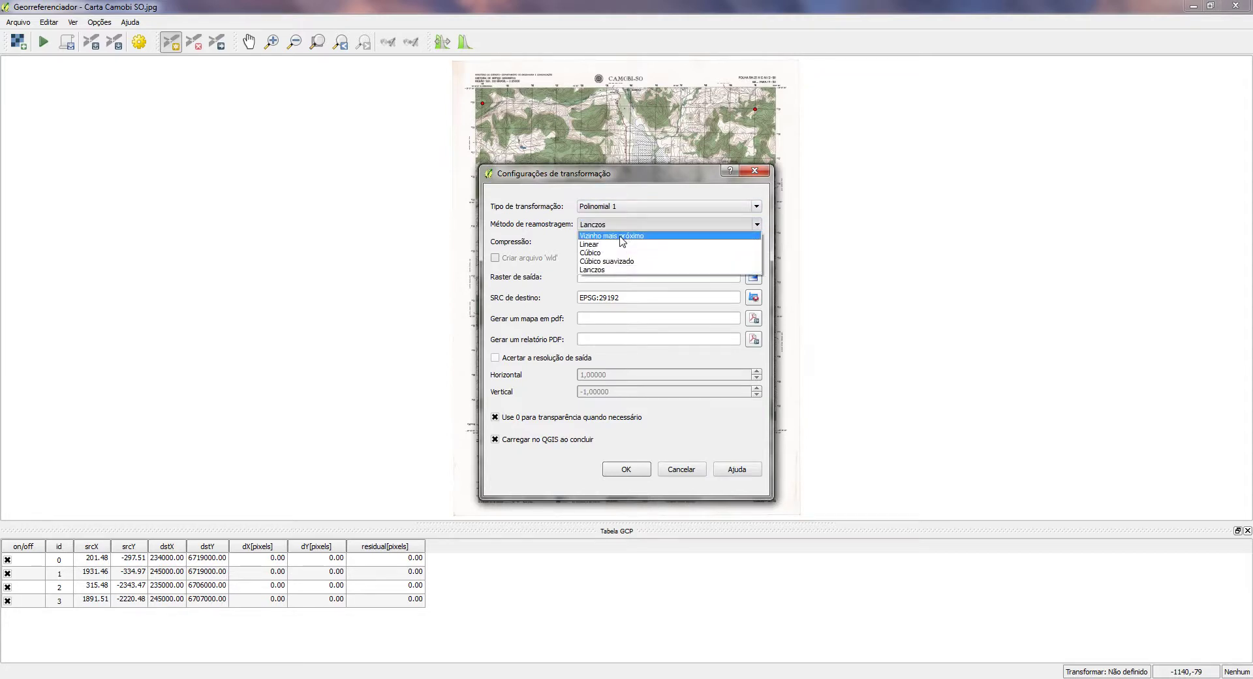
left_click(623, 235)
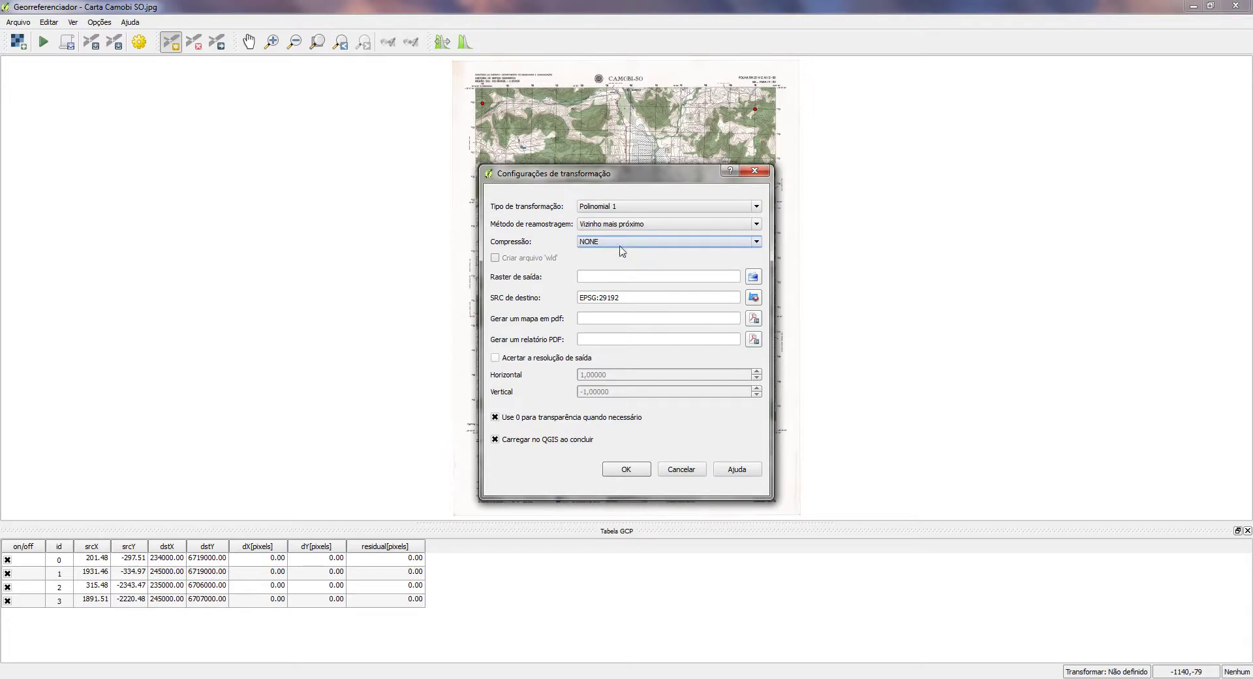
Set the output raster to a GeoTIFF named Carta Camobi SO_georreferenciada in the Dados para Tutoriais folder.
left_click(618, 277)
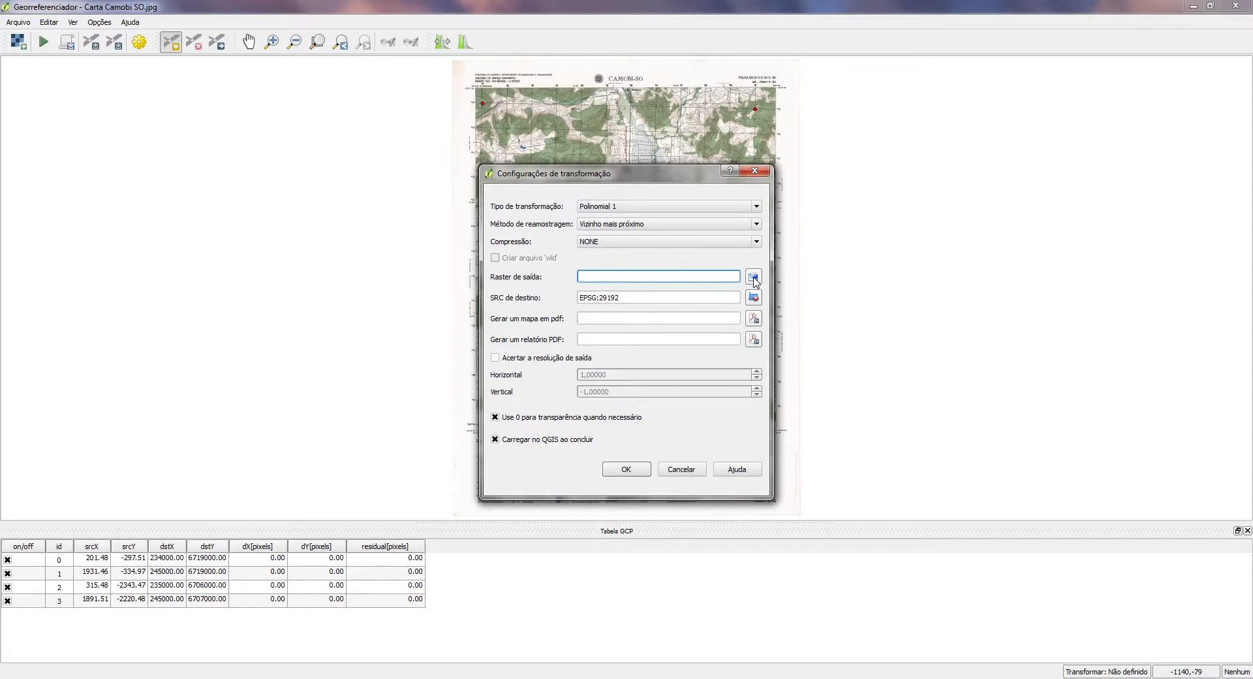
left_click(754, 278)
left_click_drag(636, 193, 547, 98)
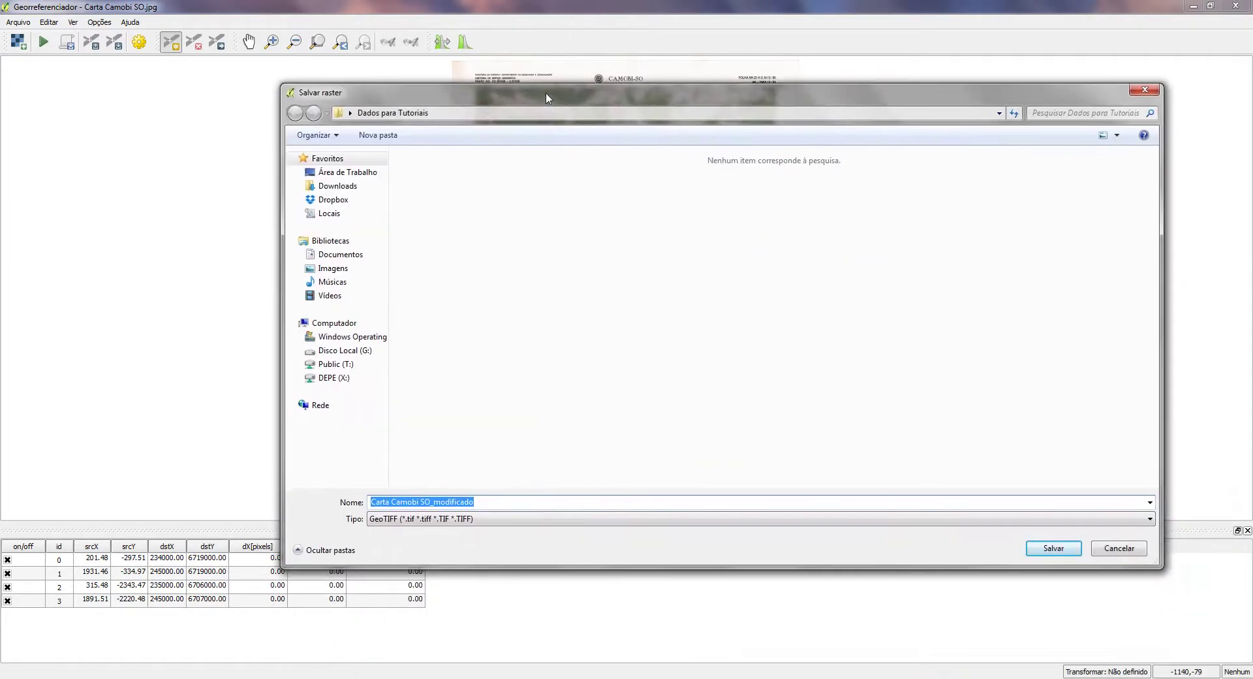
left_click_drag(489, 504, 444, 504)
type("georreferenc")
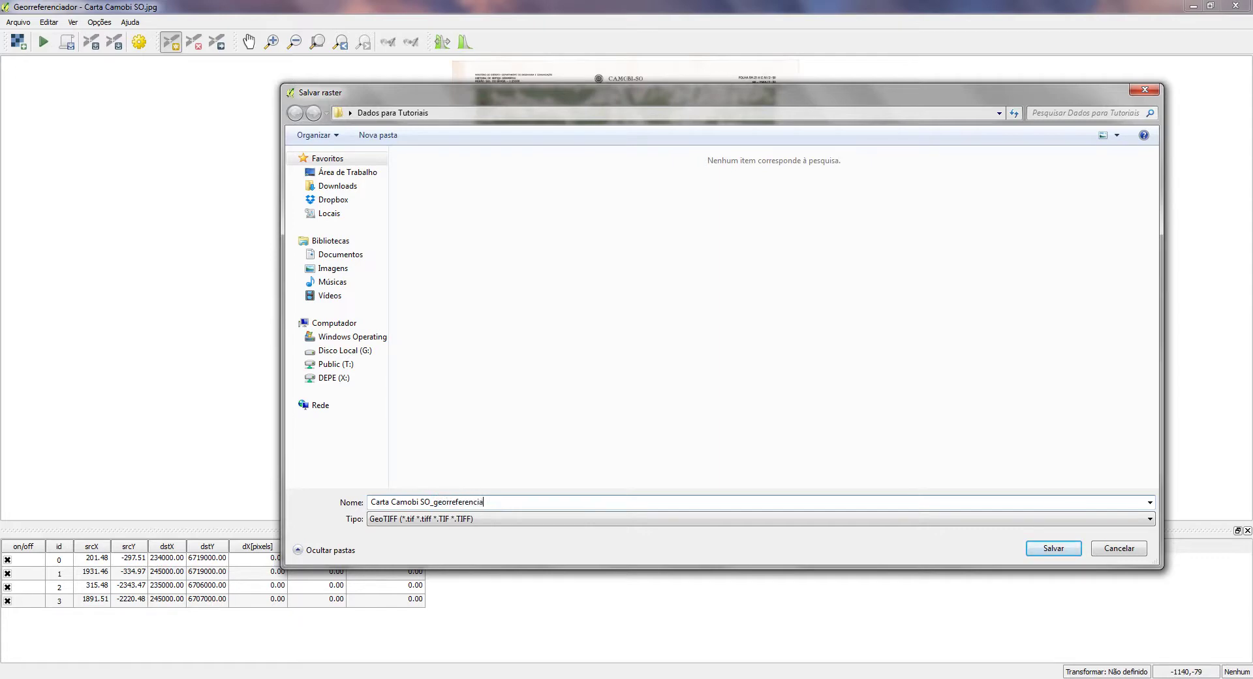
left_click(1054, 548)
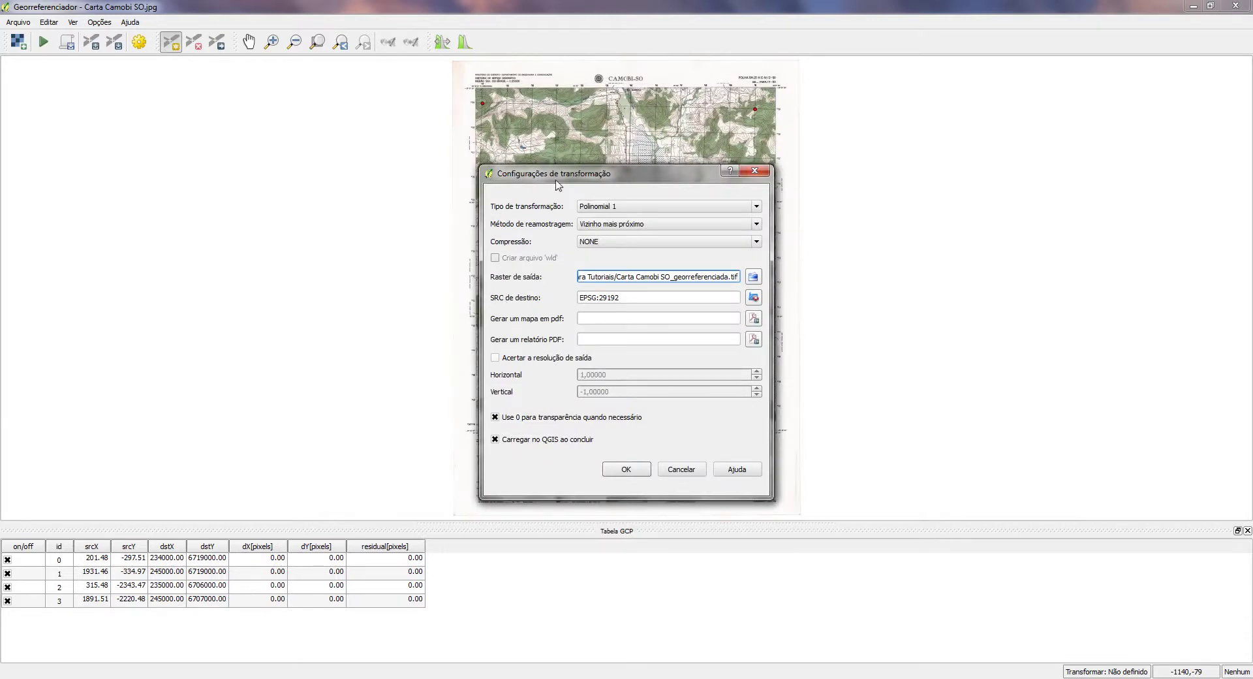
left_click_drag(559, 175, 893, 143)
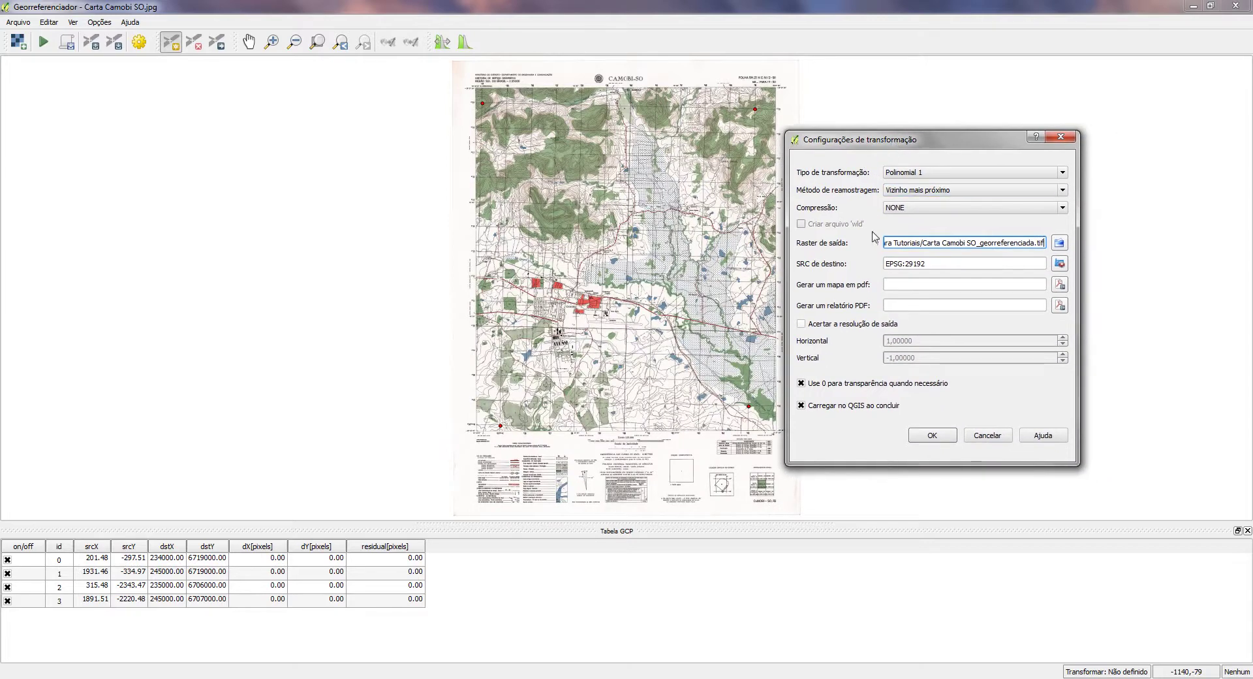
Filter the reference systems by SAD, set the target CRS to SAD69(96) / UTM zone 22S (EPSG:5858) and accept the transformation settings.
left_click(1060, 264)
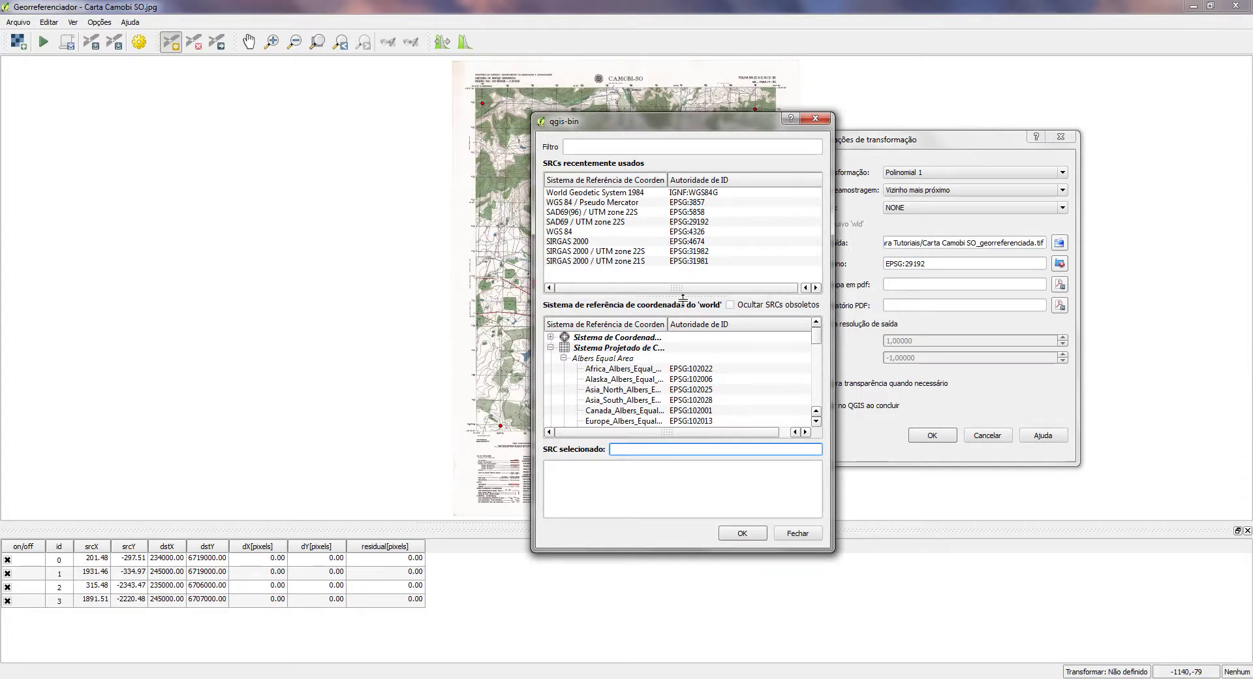
left_click(671, 146)
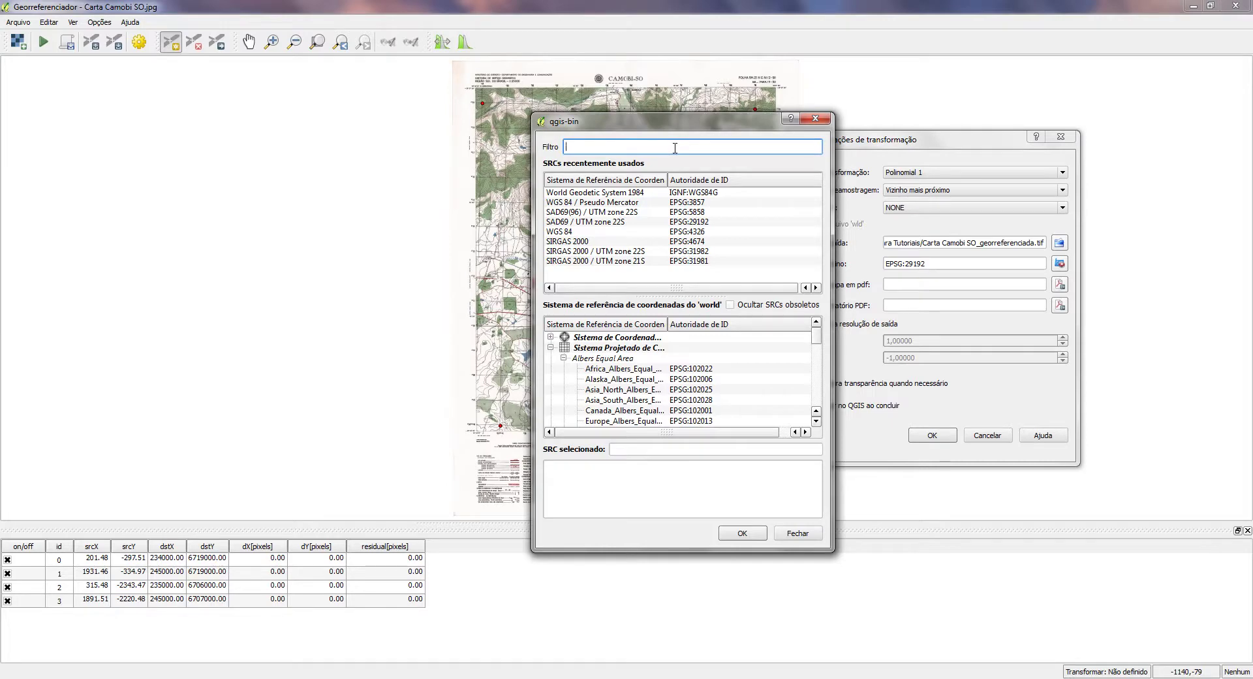
type("SAD")
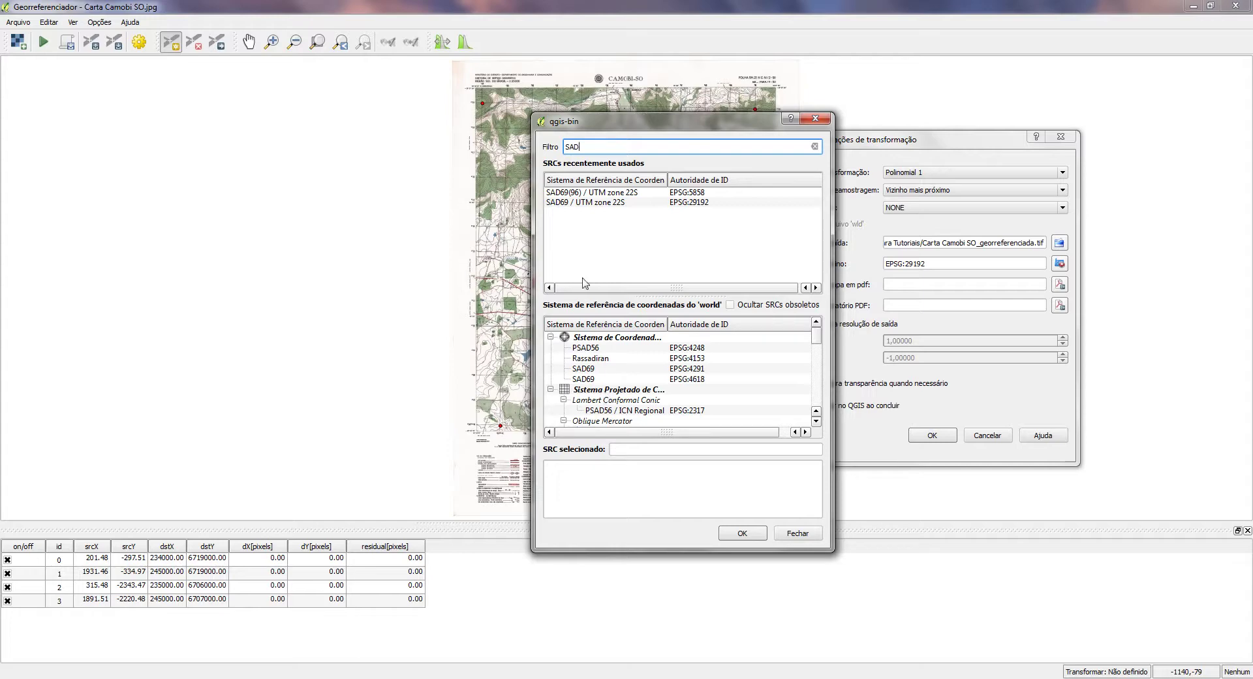
left_click(592, 203)
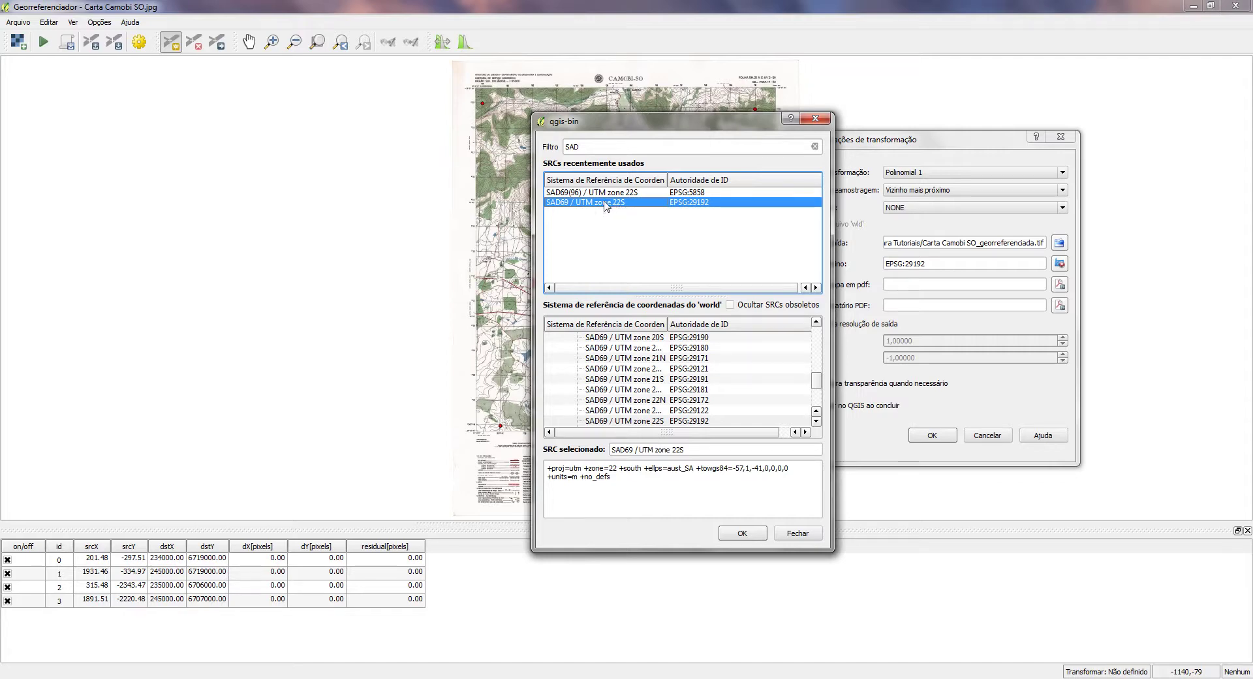
left_click_drag(667, 324, 721, 324)
left_click(817, 421)
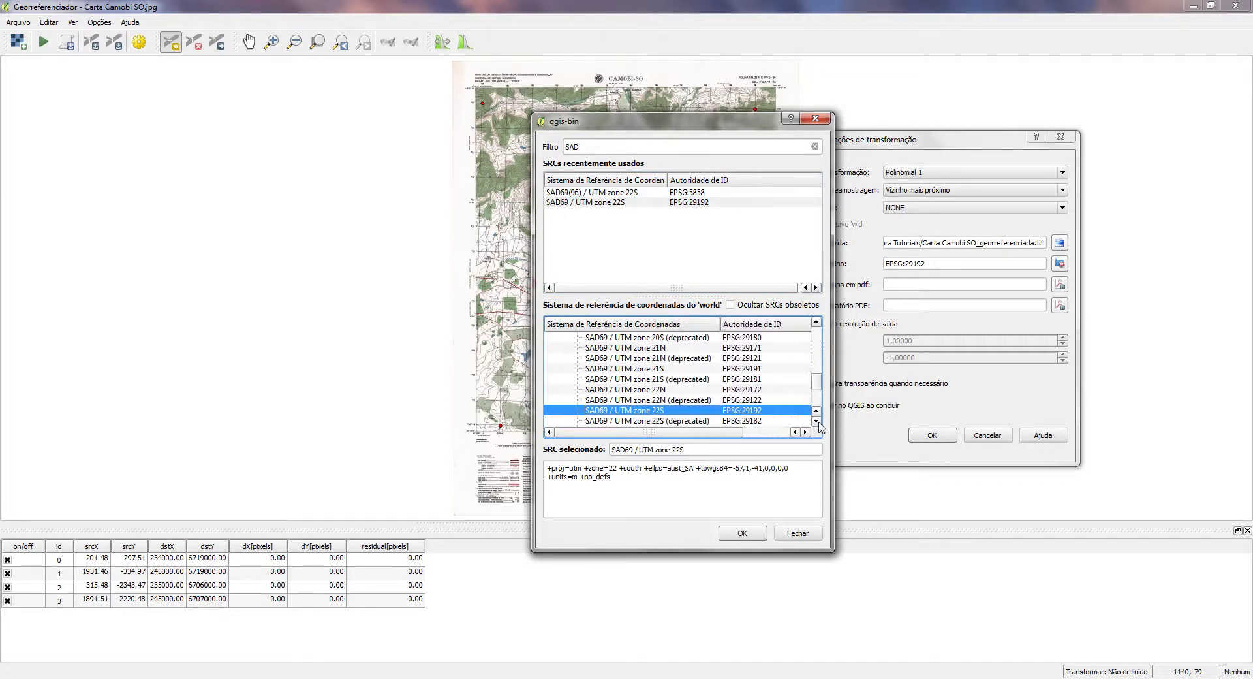
left_click(817, 421)
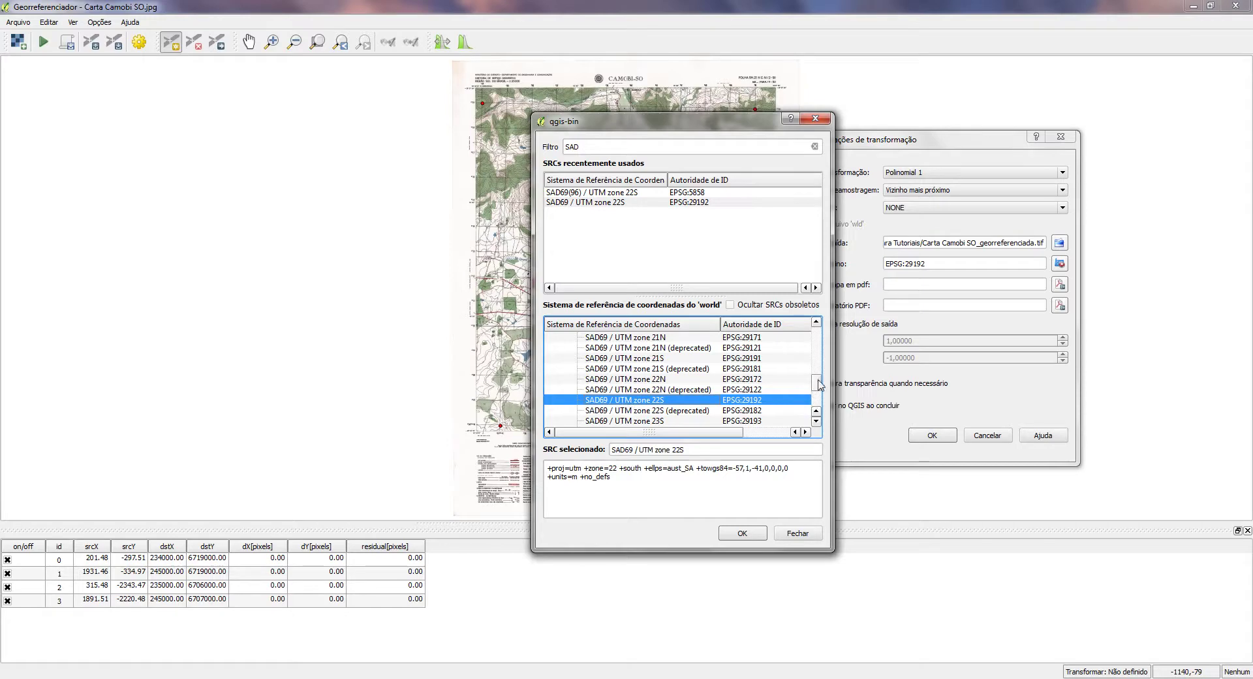
left_click_drag(820, 385, 821, 401)
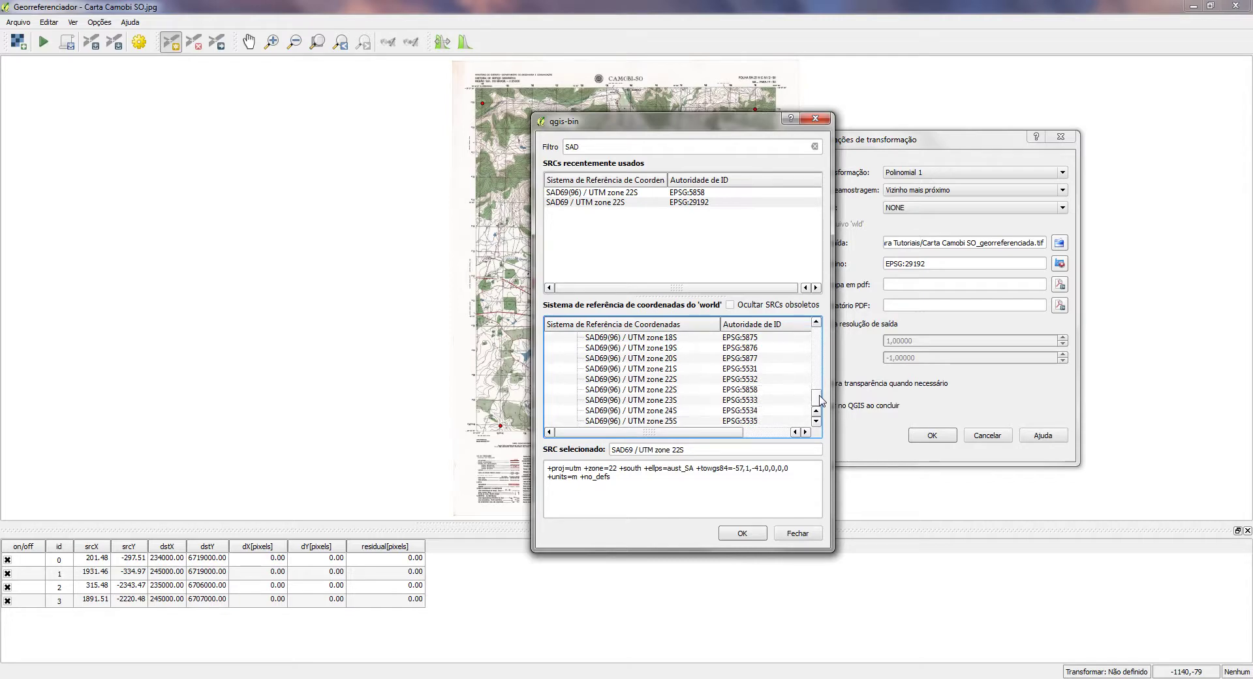
left_click(601, 392)
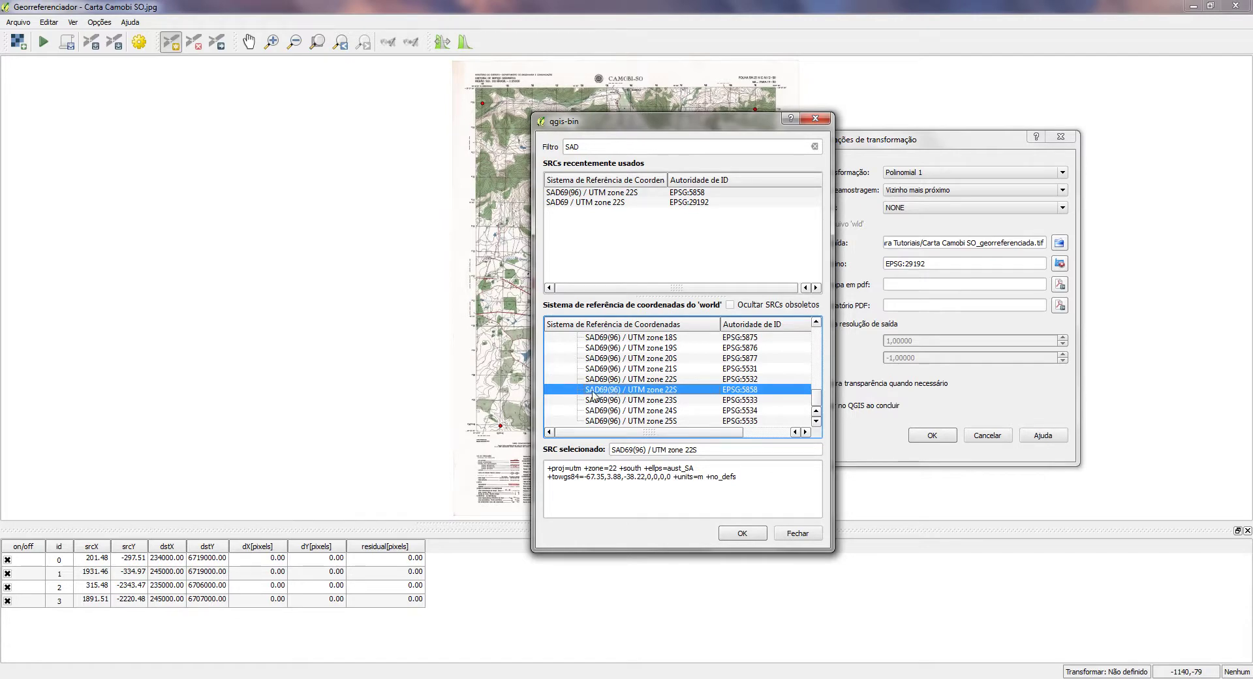
left_click(743, 534)
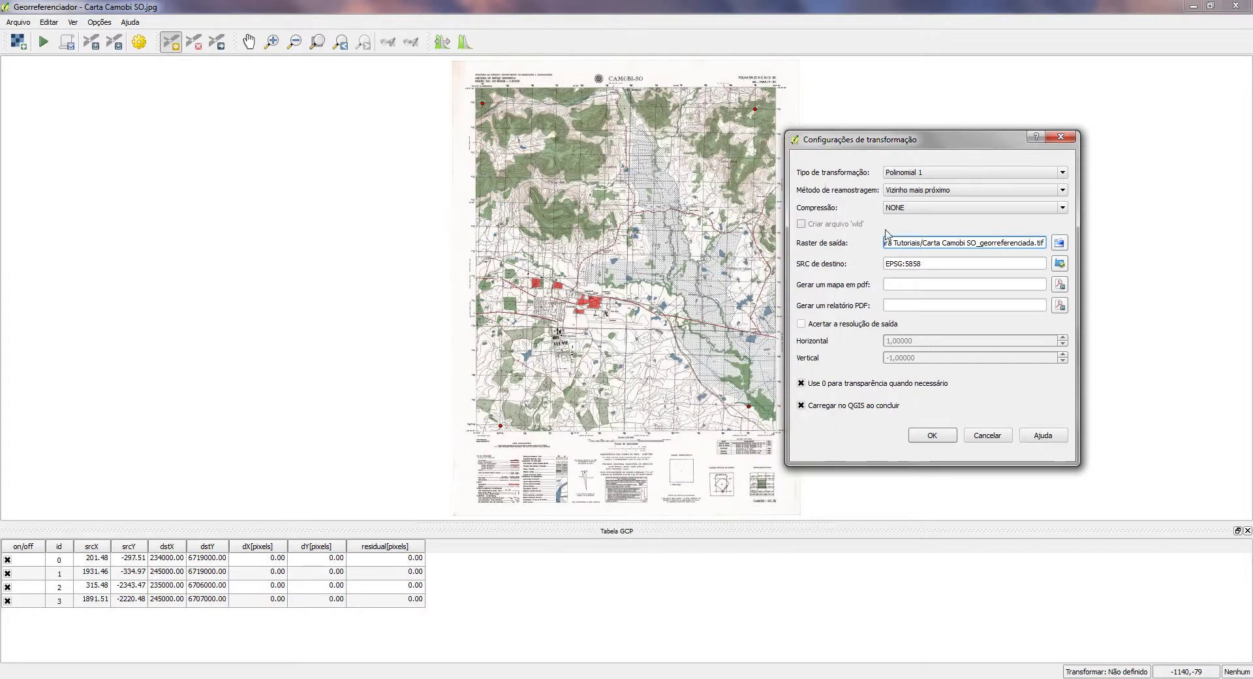
left_click(933, 437)
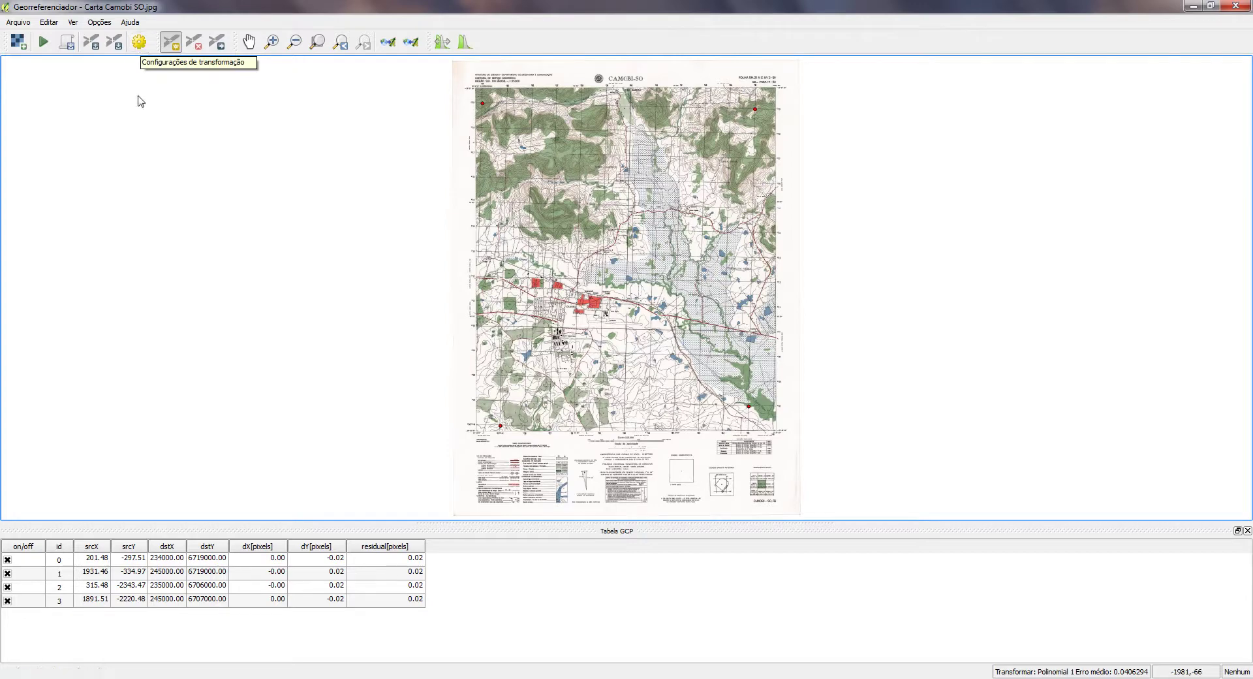
Run the georeferencing, and close the georeferencer while saving the GCP points.
left_click(44, 43)
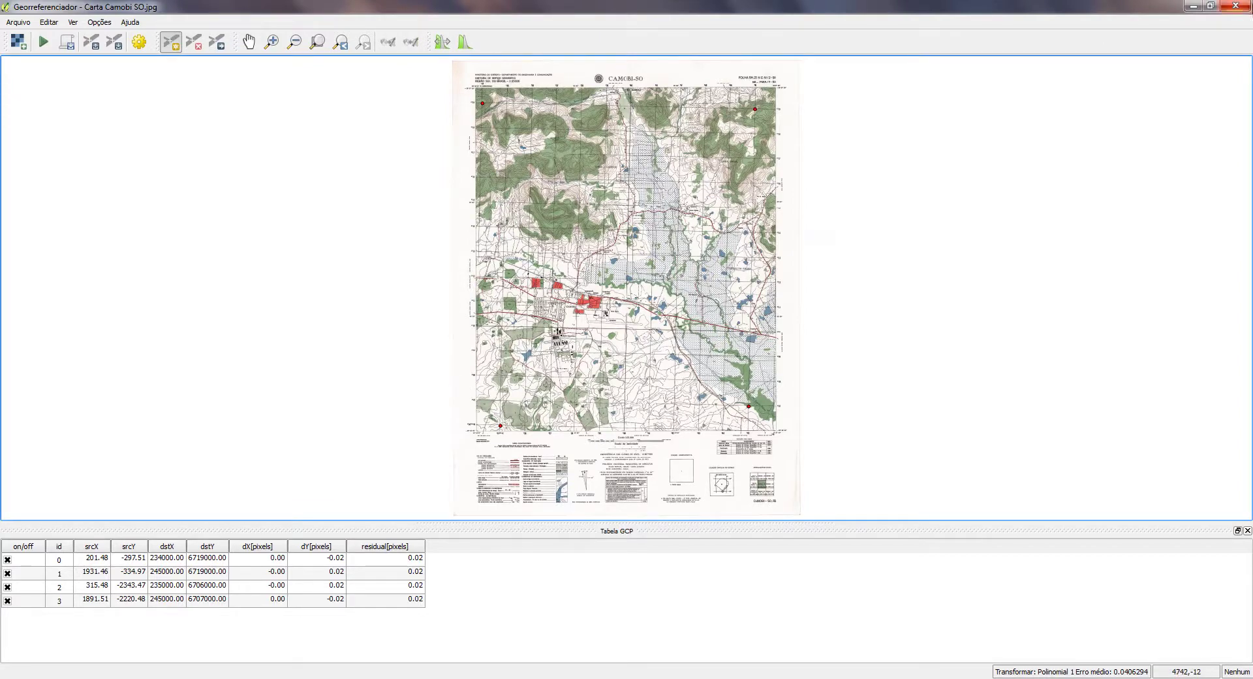
left_click(1237, 8)
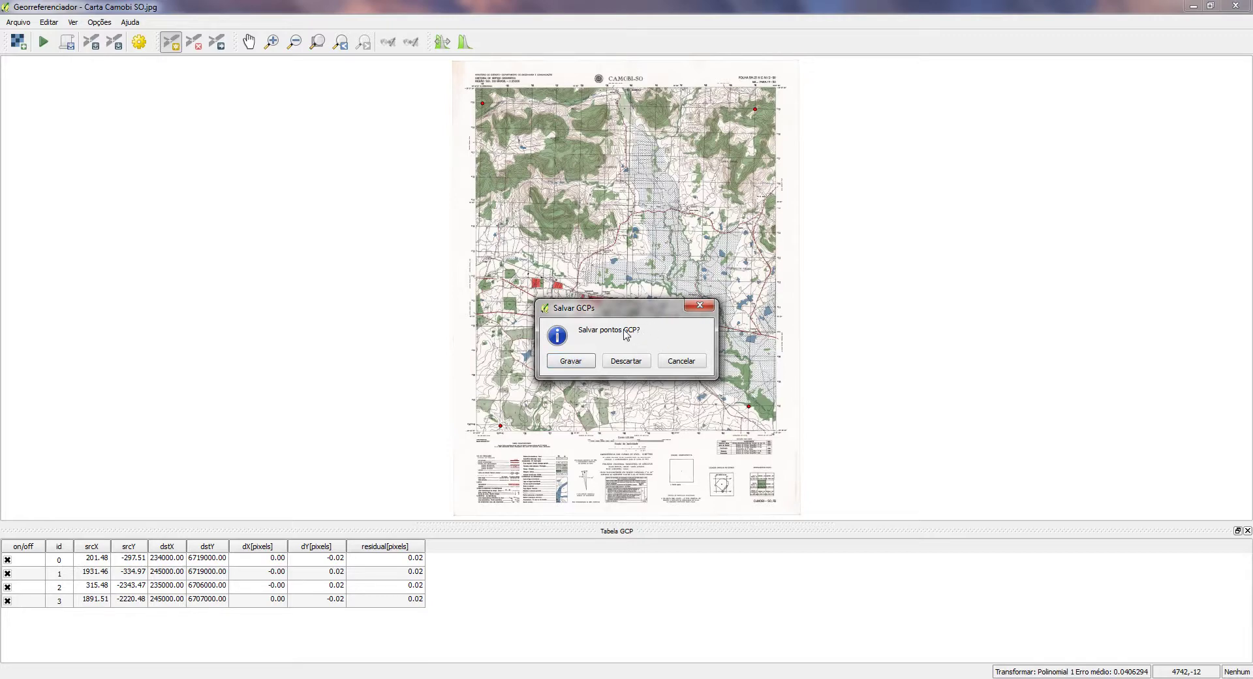
left_click(570, 360)
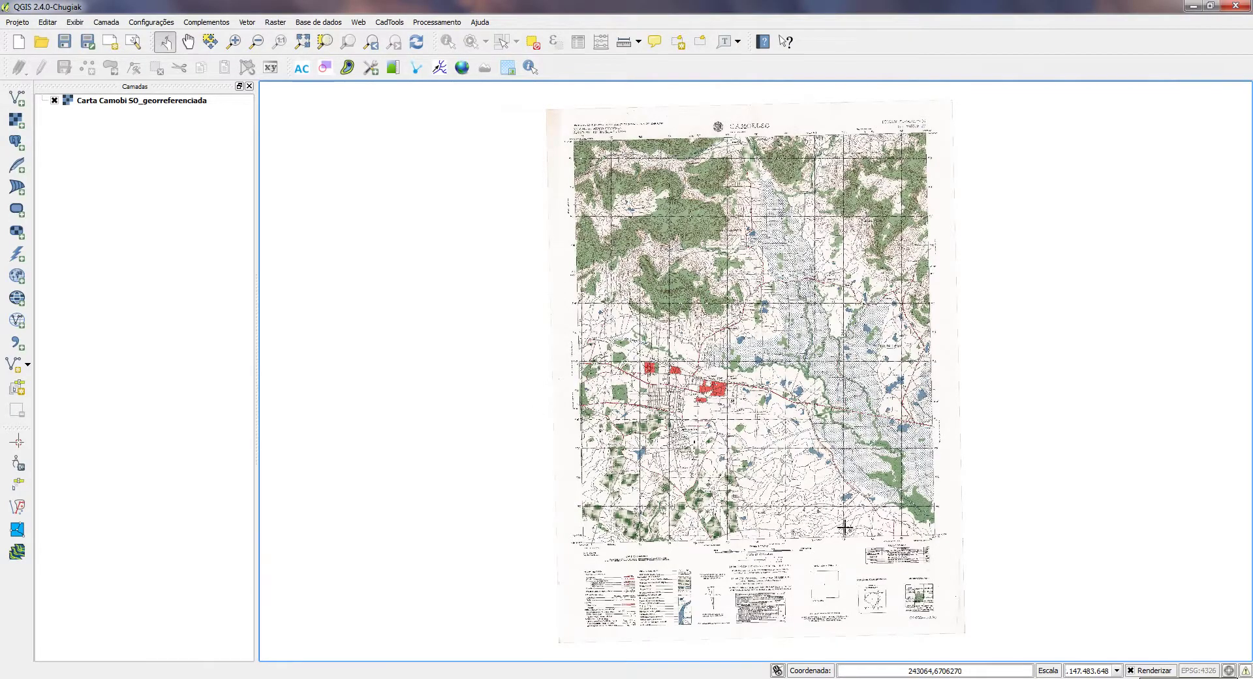
Examine the grid lines along the georeferenced map's west edge, from the northwest corner down to the southwest corner.
left_click(234, 42)
left_click_drag(563, 136, 662, 208)
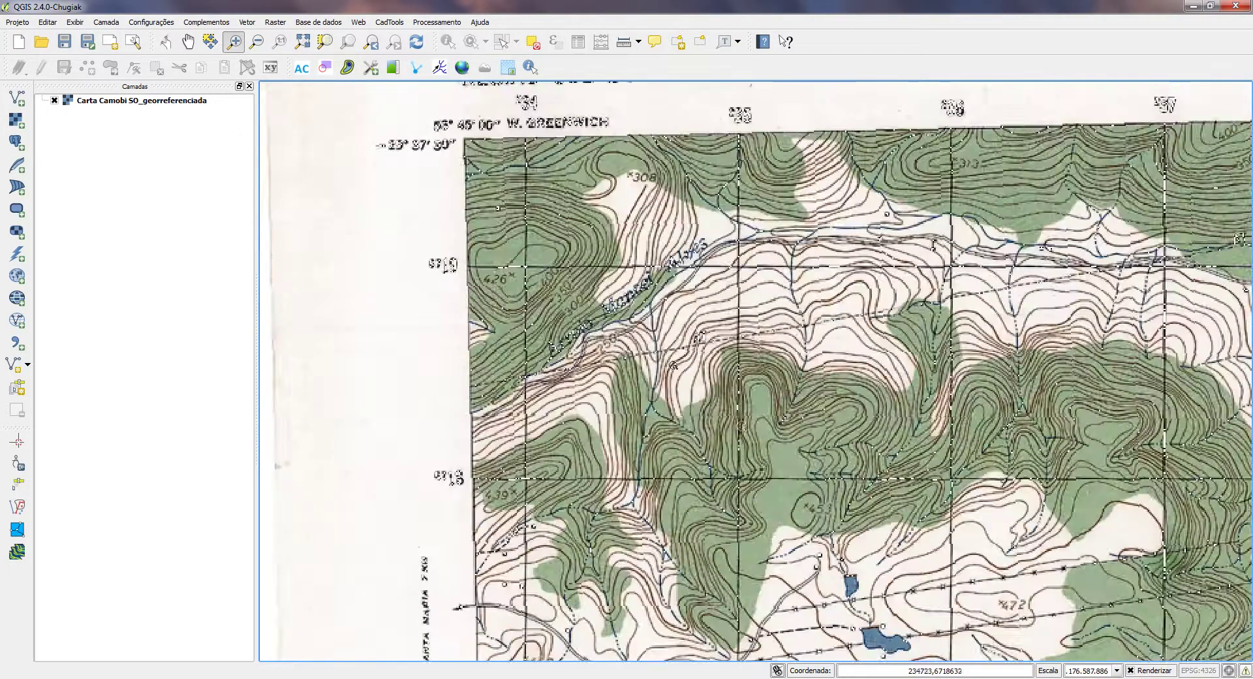
key("Down")
key("Right")
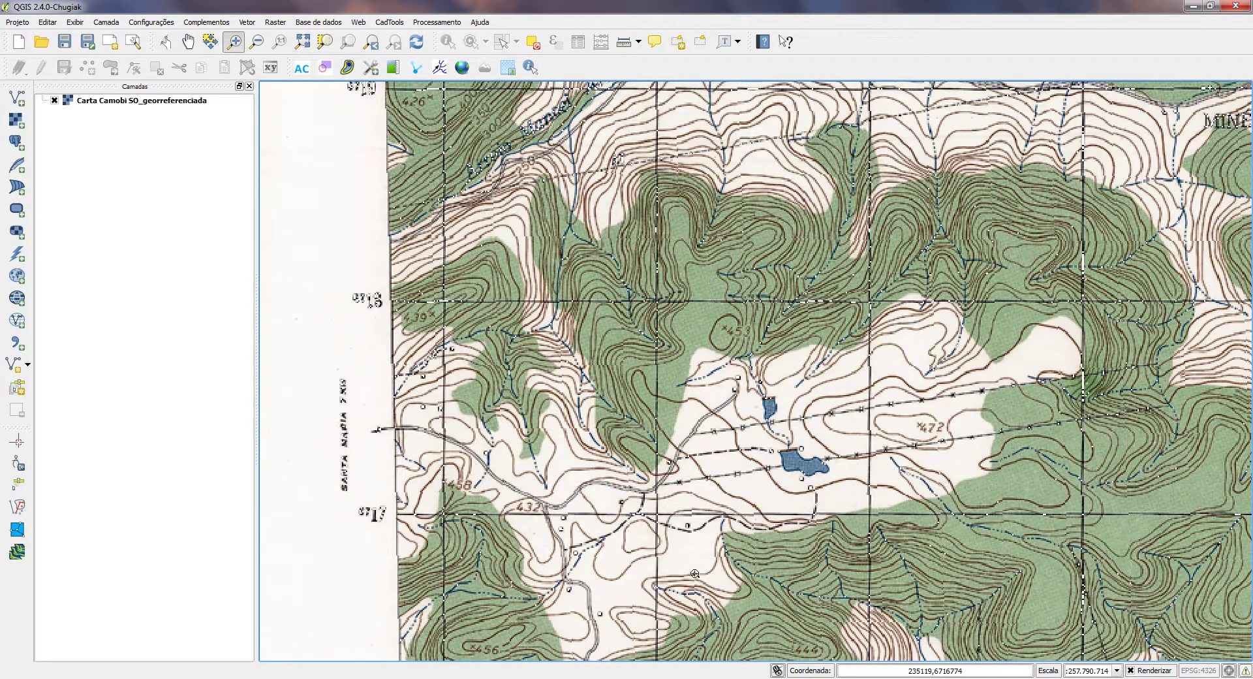
left_click_drag(661, 583, 624, 259)
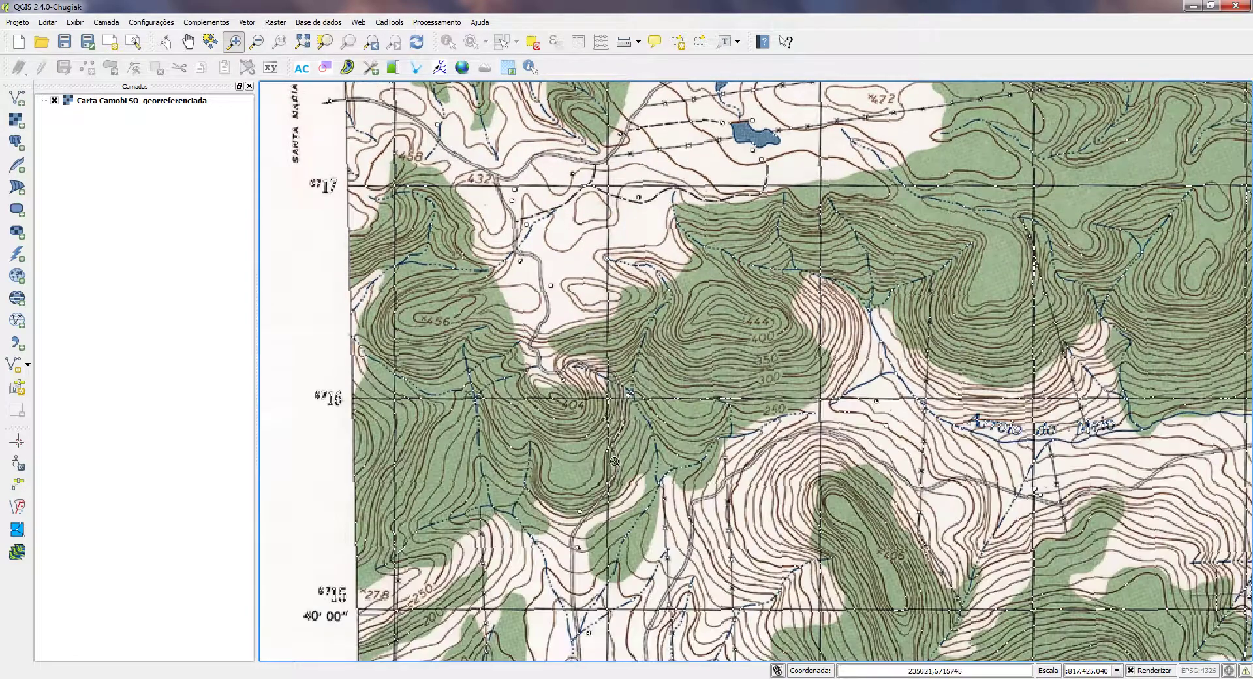
left_click_drag(588, 457, 584, 342)
left_click_drag(598, 612, 568, 350)
left_click_drag(559, 570, 596, 363)
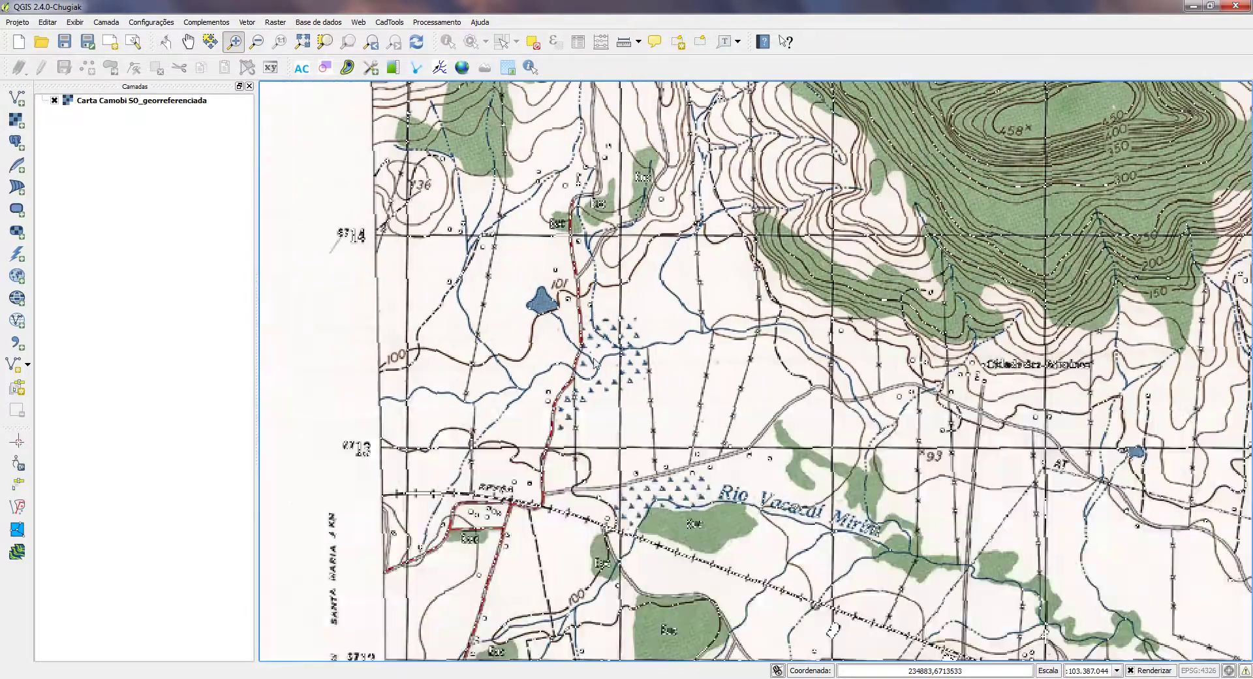
left_click_drag(600, 547, 608, 376)
key("Down")
key("Down")
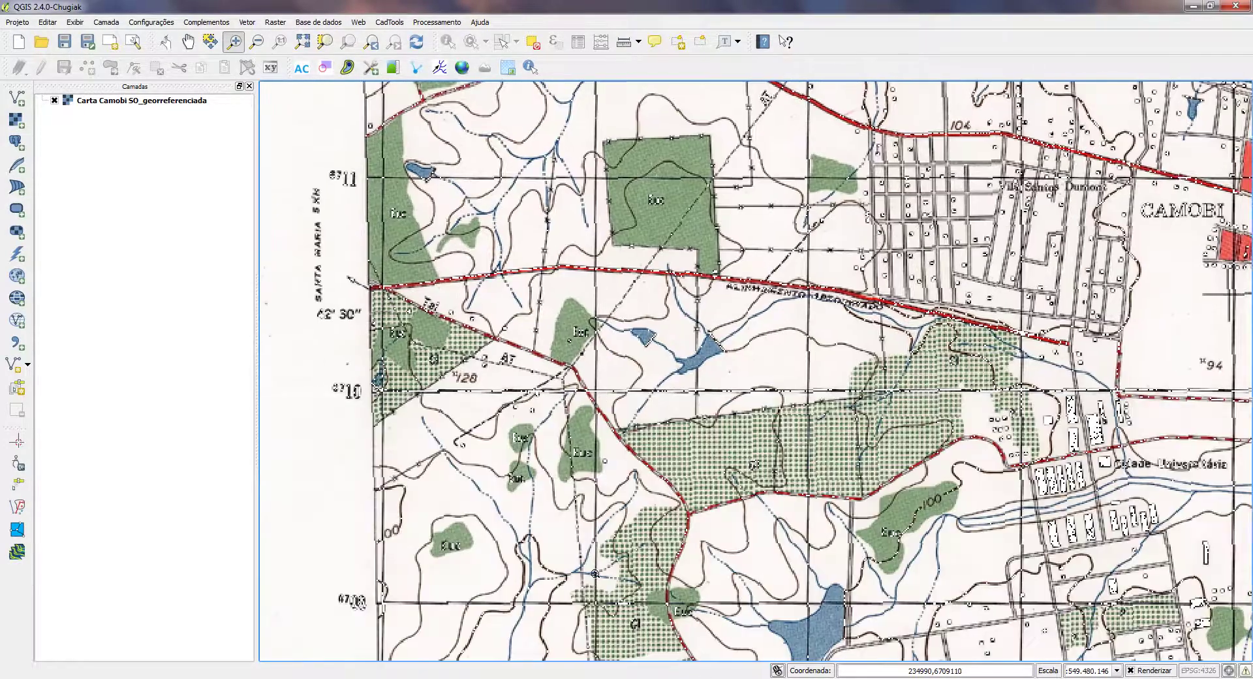
key("Down")
key("Down")
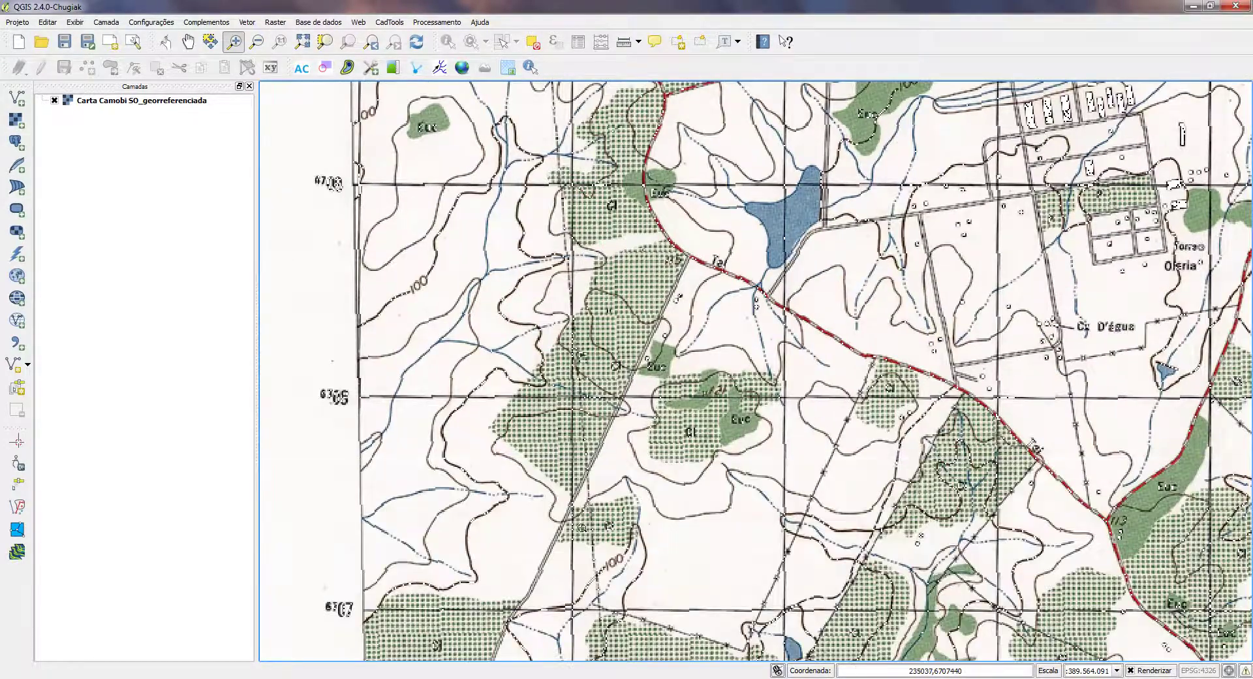
key("Down")
key("Down")
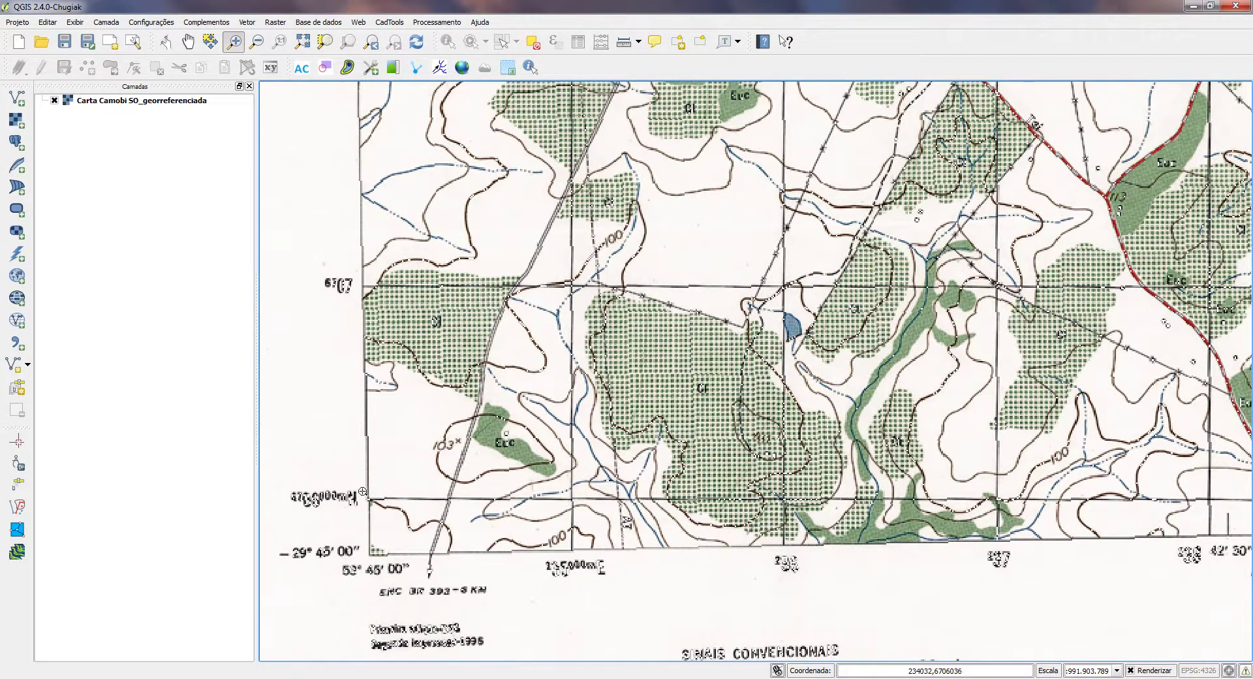
Check the map coordinates at the pixel where grid lines 235 and 6706 cross in the southwest corner.
scroll(533, 466, "down", 1)
scroll(534, 465, "down", 1)
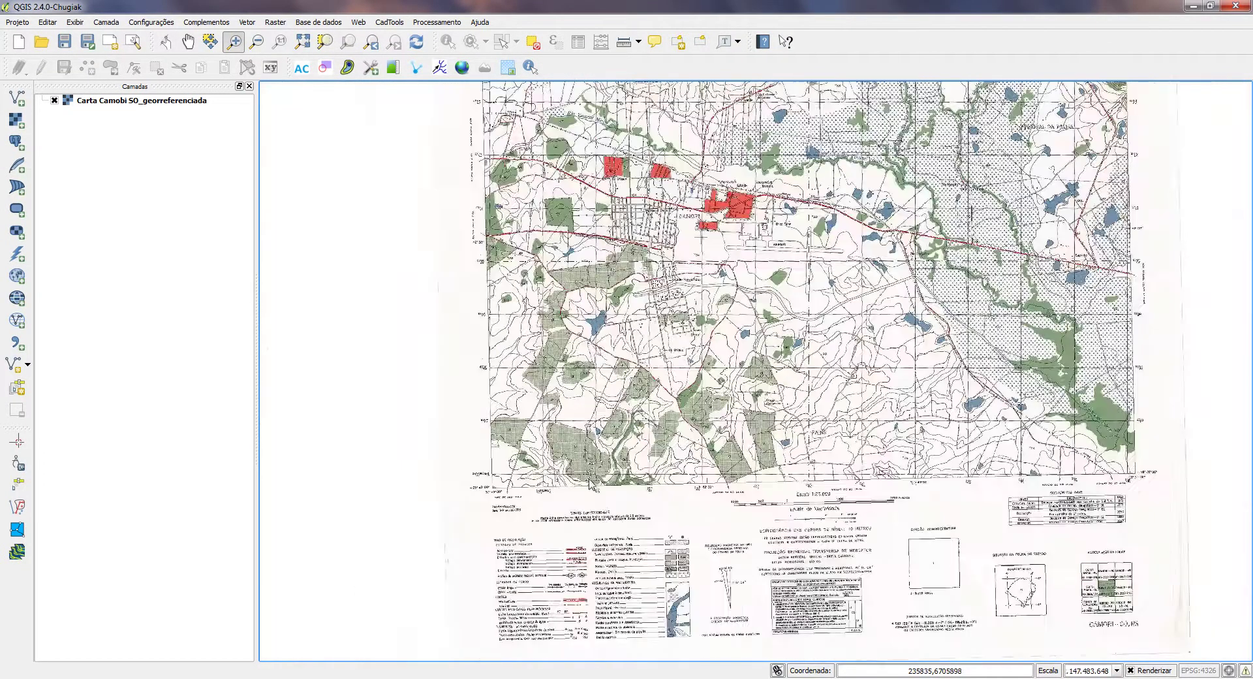
scroll(526, 473, "up", 4)
scroll(516, 483, "up", 2)
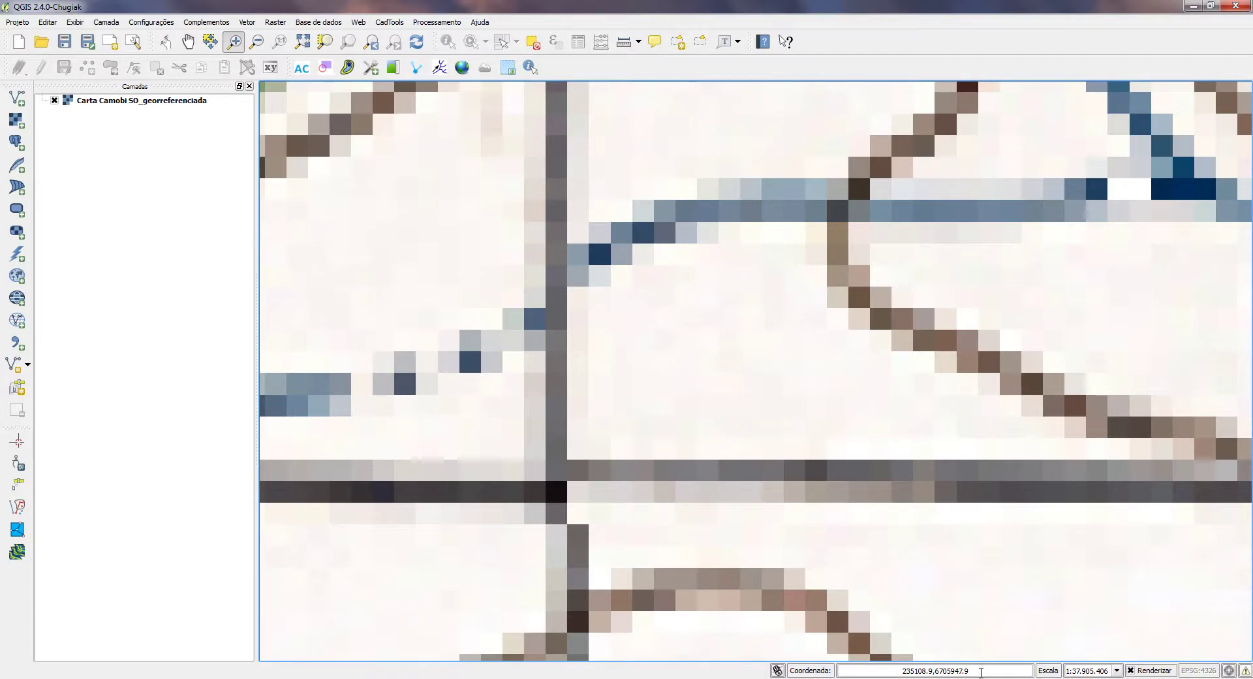
left_click(891, 665)
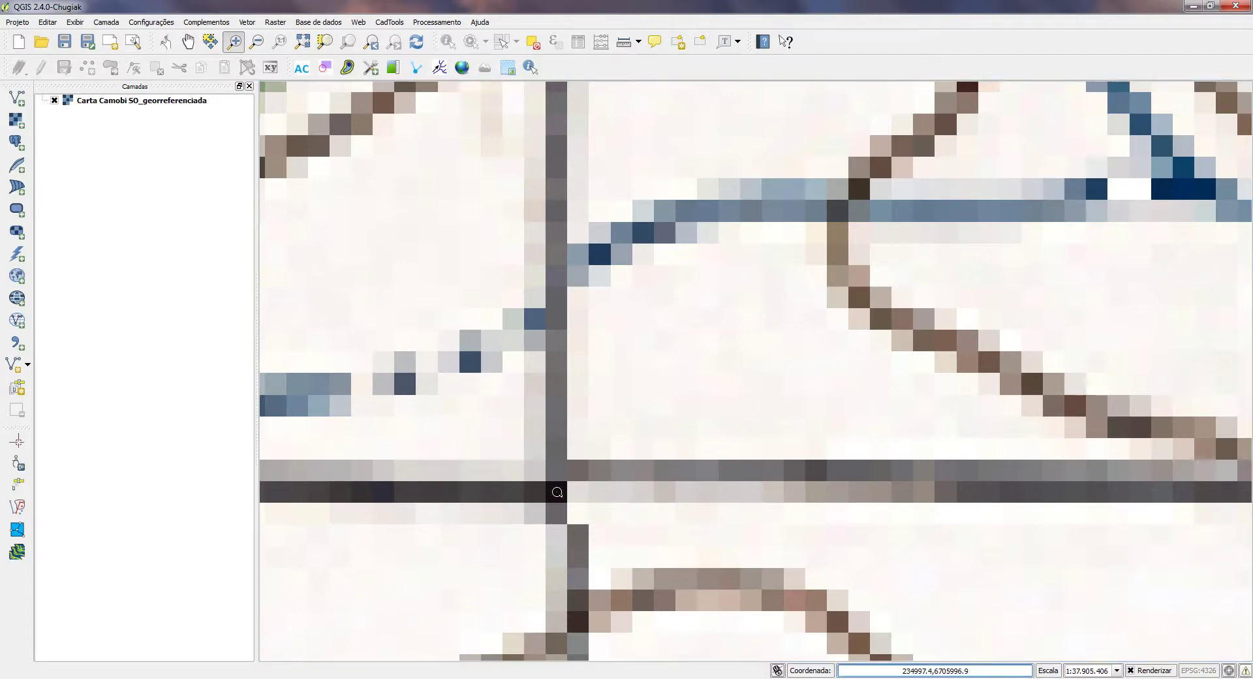